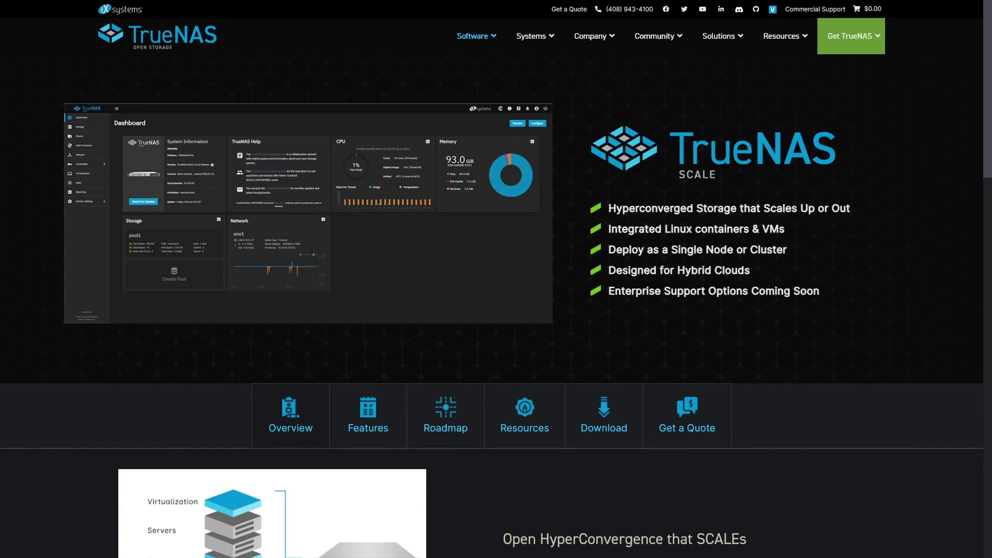
Browse the SCALE page's Features, Roadmap and Resources sections, returning to the overview.
{"action": "left_click", "coordinate": [381, 427]}
{"action": "scroll", "coordinate": [492, 429], "scroll_direction": "down", "scroll_amount": 2}
{"action": "left_click", "coordinate": [432, 337]}
{"action": "left_click", "coordinate": [562, 345]}
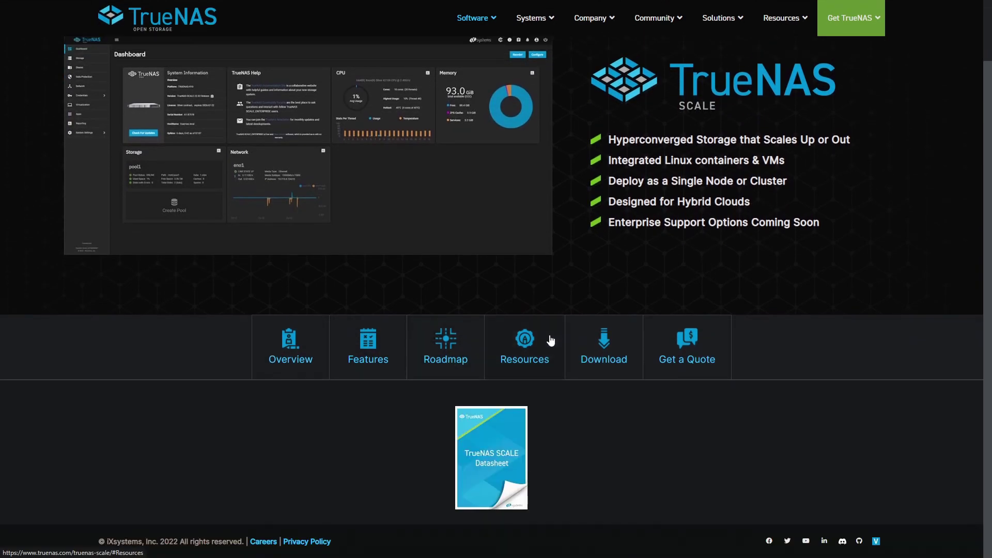
{"action": "left_click", "coordinate": [361, 368]}
{"action": "scroll", "coordinate": [235, 476], "scroll_direction": "up", "scroll_amount": 2}
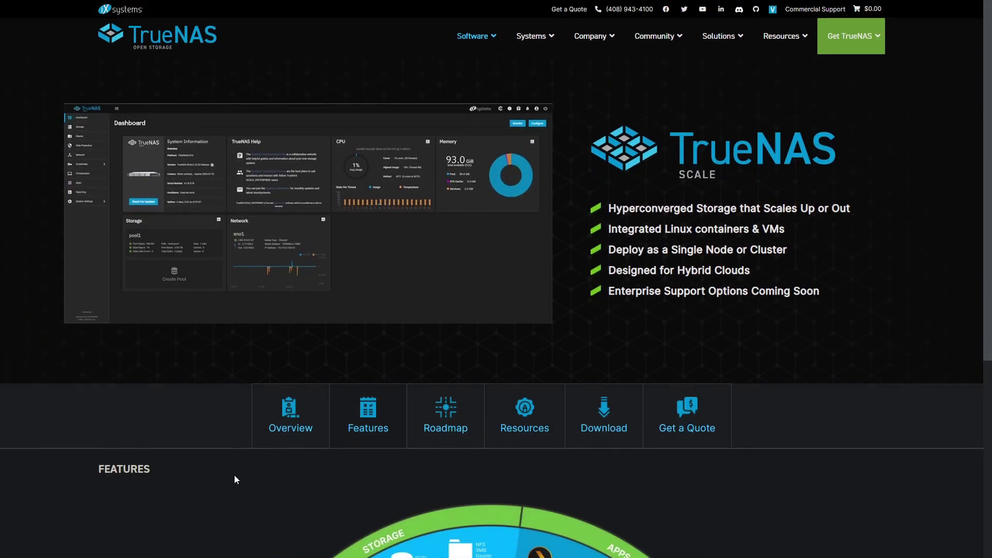
{"action": "left_click", "coordinate": [273, 427]}
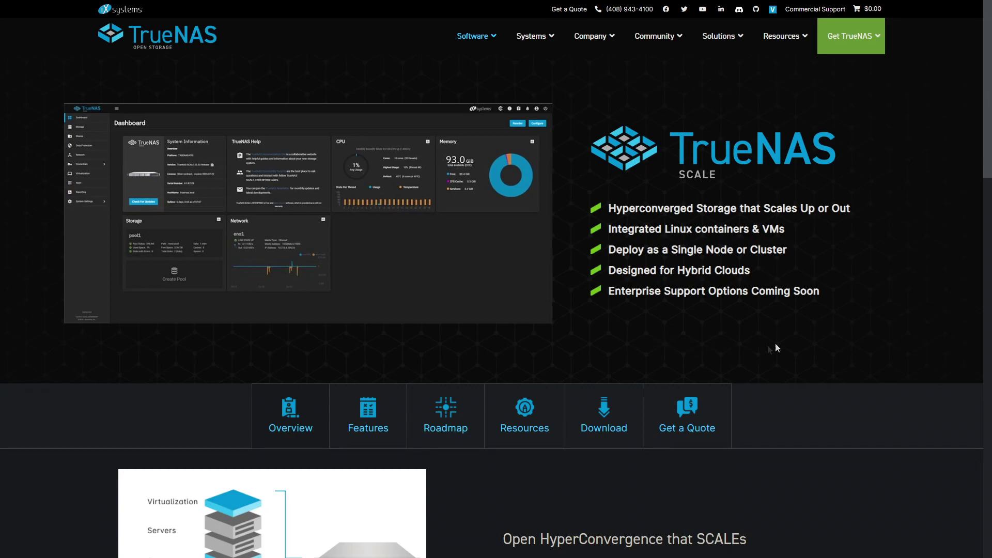
Scroll down the TrueNAS SCALE page to the Features wheel diagram.
{"action": "scroll", "coordinate": [784, 340], "scroll_direction": "down", "scroll_amount": 5}
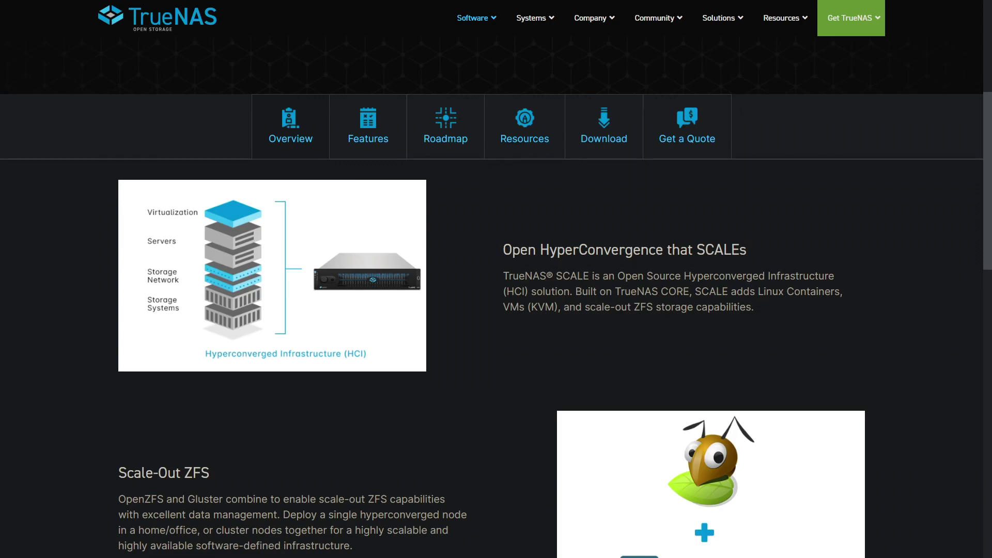
{"action": "scroll", "coordinate": [496, 362], "scroll_direction": "down", "scroll_amount": 10}
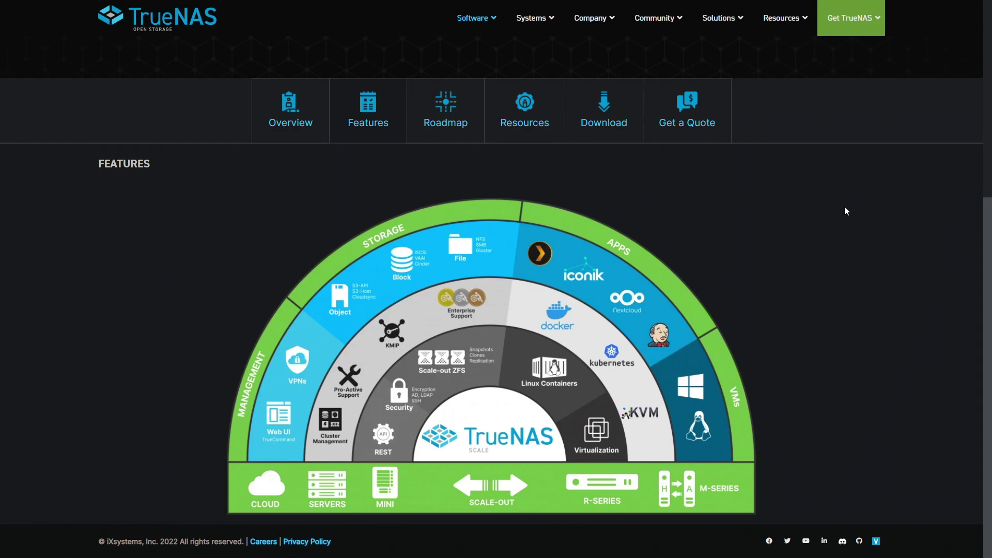
{"action": "scroll", "coordinate": [846, 211], "scroll_direction": "down", "scroll_amount": 10}
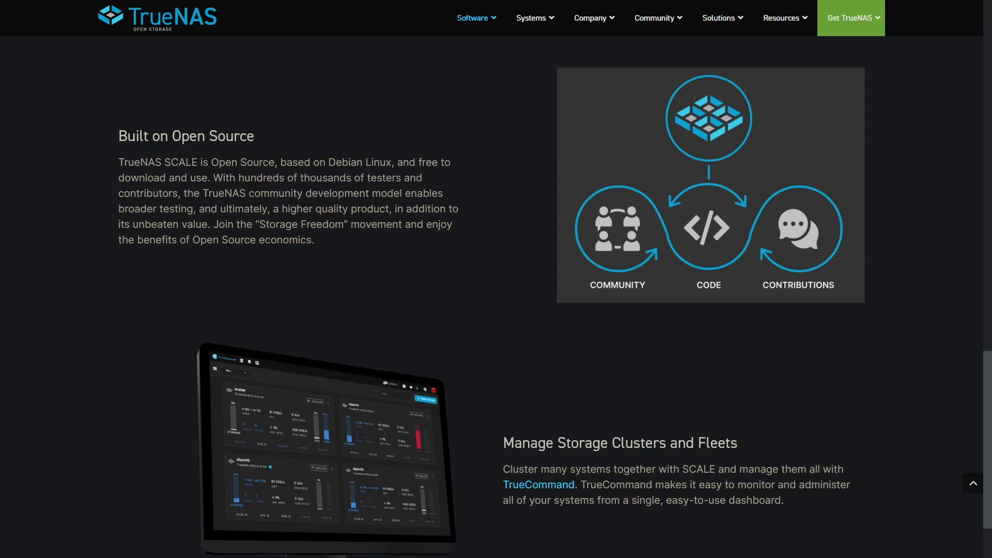
Jump back to the top of the TrueNAS SCALE page.
{"action": "key", "text": "Home"}
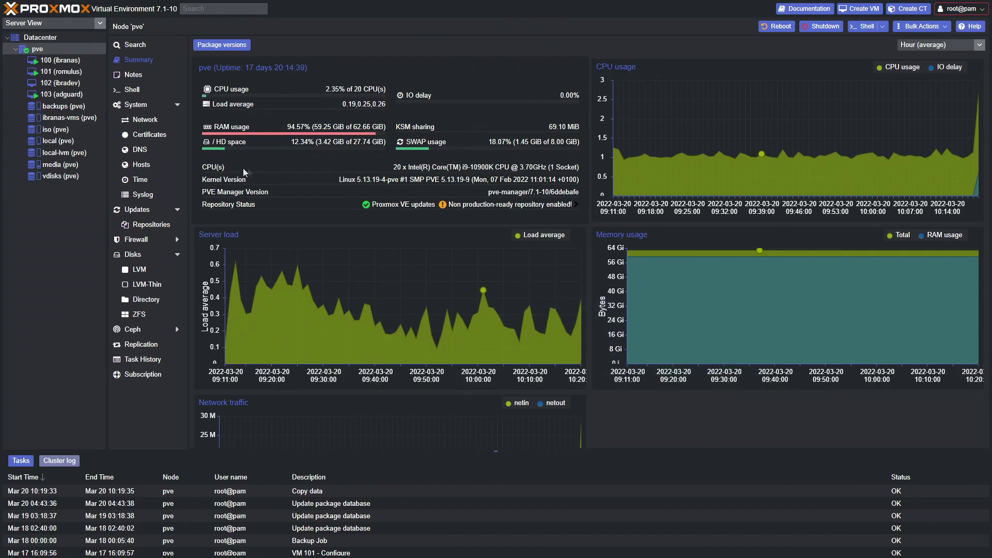
{"action": "left_click", "coordinate": [52, 131]}
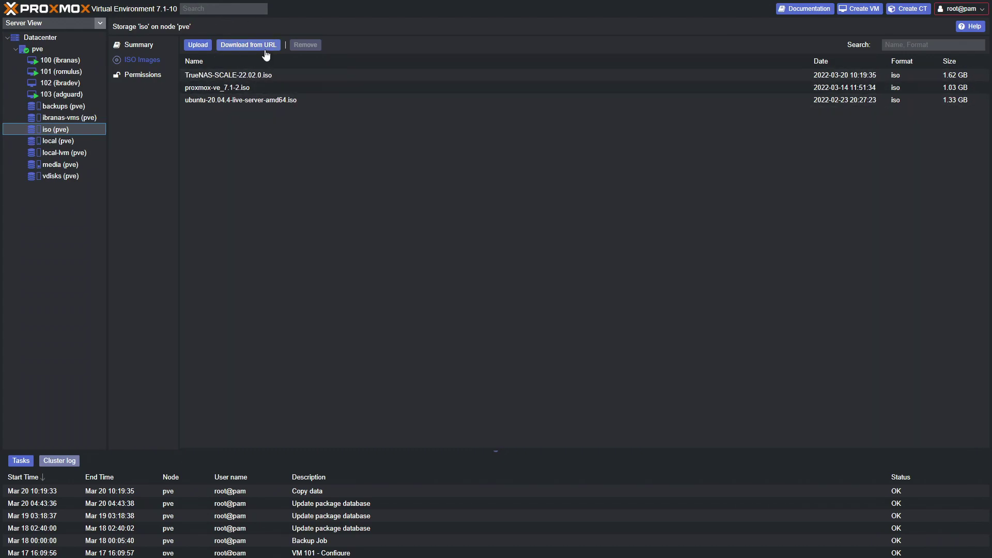
{"action": "left_click", "coordinate": [263, 75]}
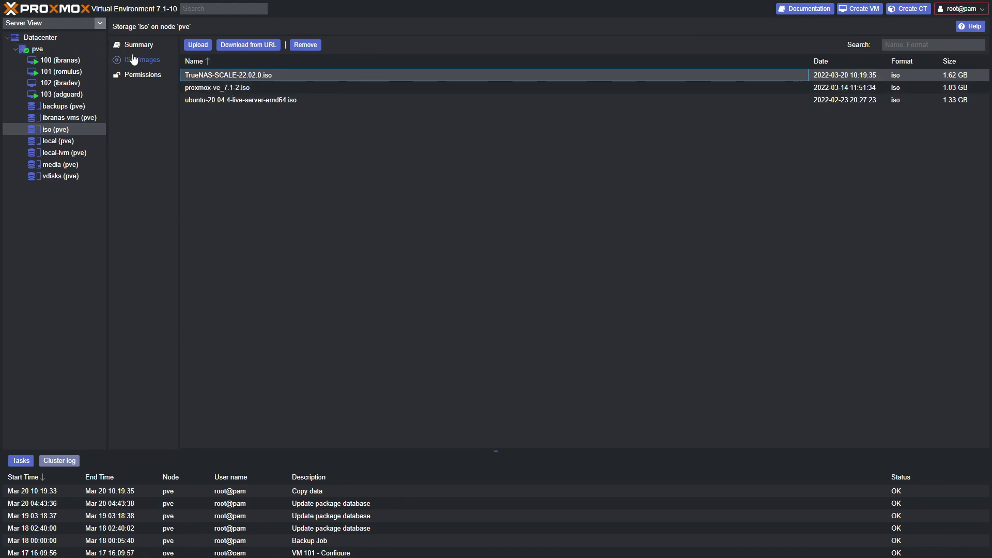
{"action": "left_click", "coordinate": [45, 48]}
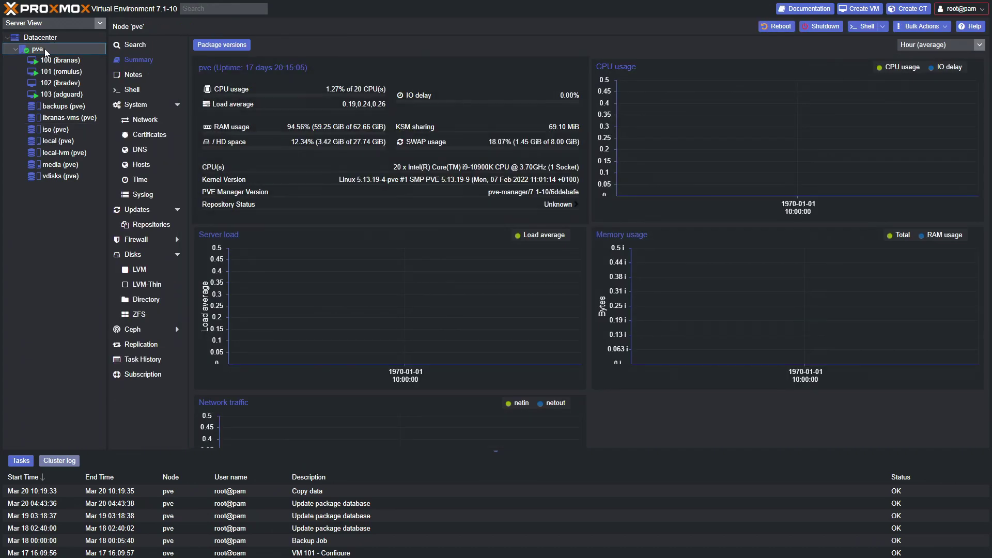
Create VM 104 named trunas-video with start order 1 and startup delay 60.
{"action": "left_click", "coordinate": [855, 10]}
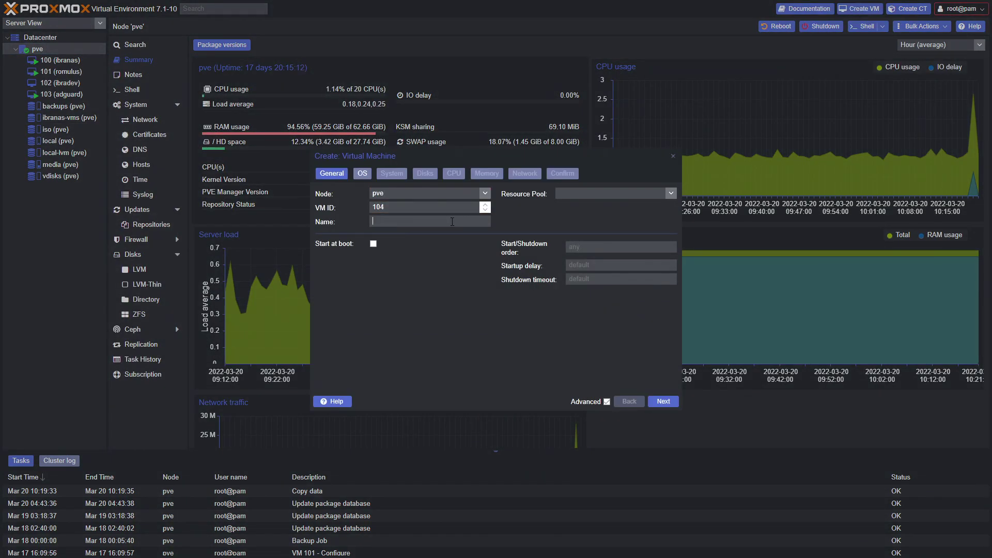
{"action": "type", "text": "trunas-video"}
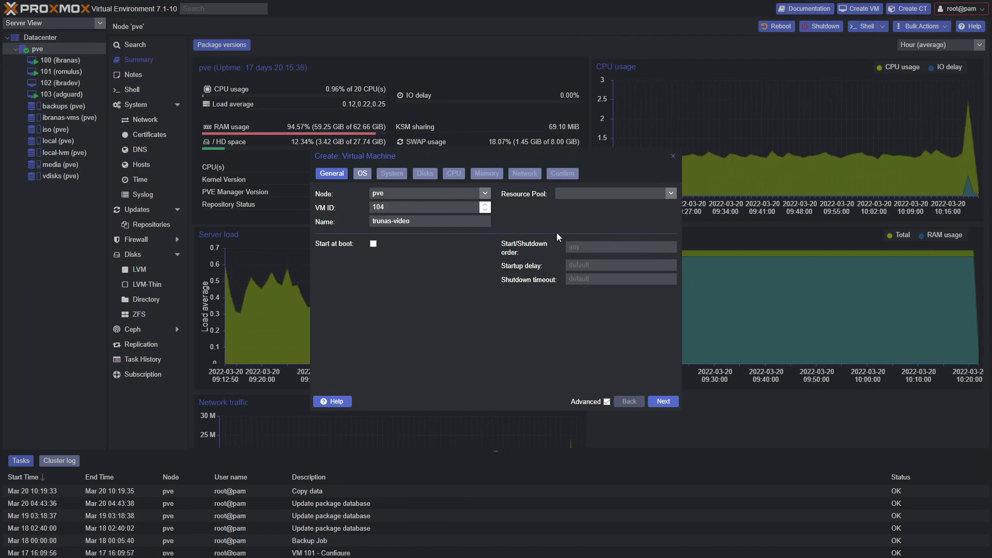
{"action": "left_click", "coordinate": [588, 245]}
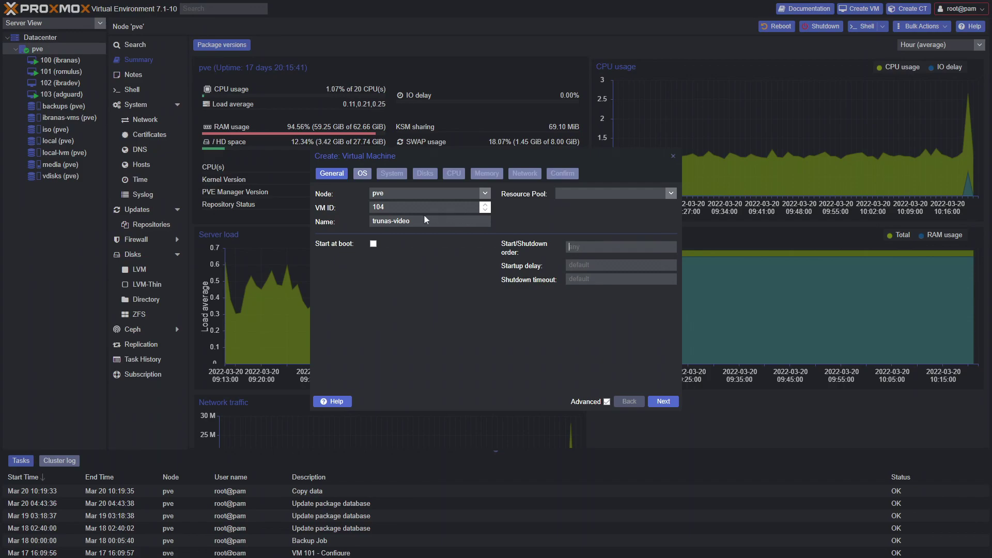
{"action": "type", "text": "4"}
{"action": "type", "text": "30"}
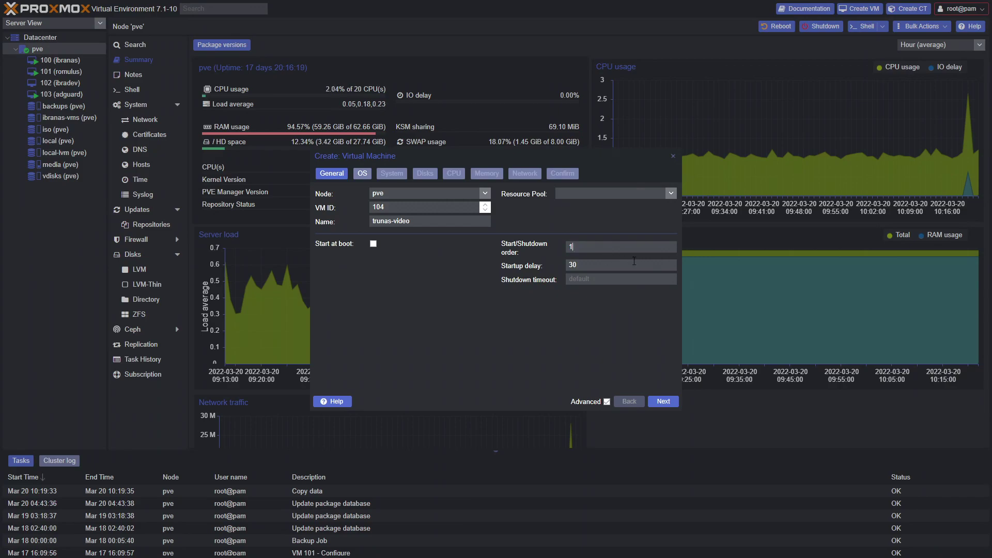
{"action": "left_click_drag", "start_coordinate": [602, 267], "coordinate": [549, 264]}
{"action": "type", "text": "6"}
{"action": "left_click", "coordinate": [663, 404]}
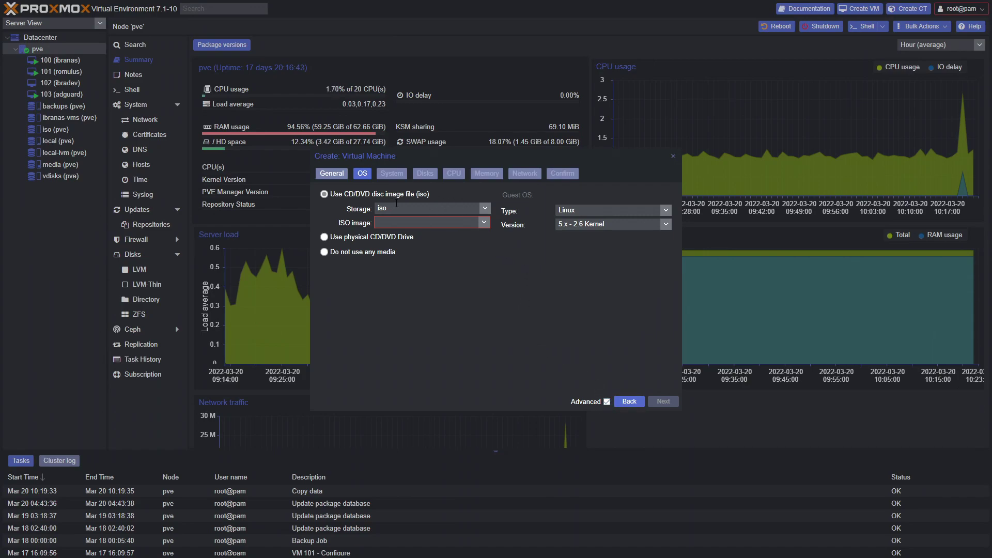
Boot the VM from TrueNAS-SCALE-22.02.0.iso with a Linux 5.x - 2.6 Kernel guest OS.
{"action": "left_click", "coordinate": [483, 223]}
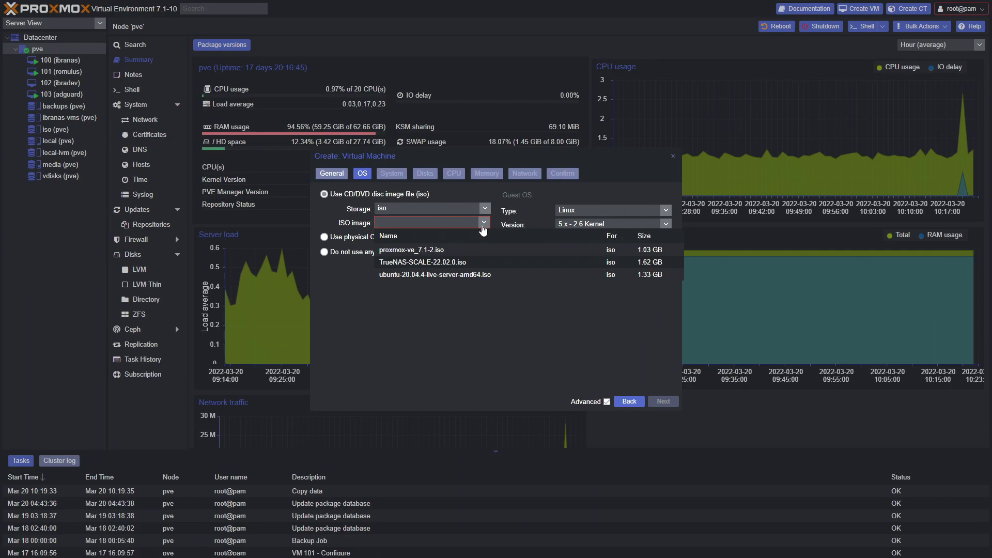
{"action": "left_click", "coordinate": [438, 262]}
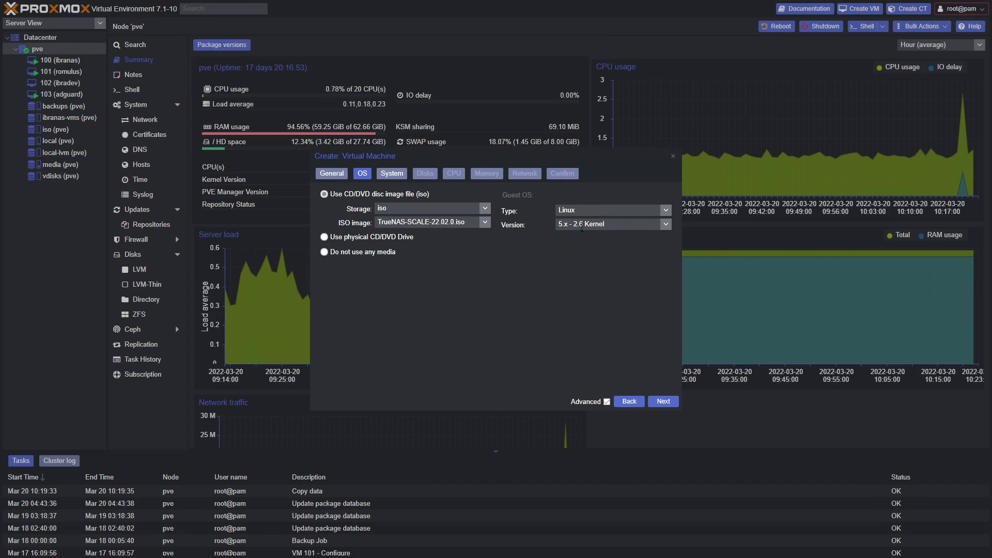
{"action": "left_click", "coordinate": [667, 225]}
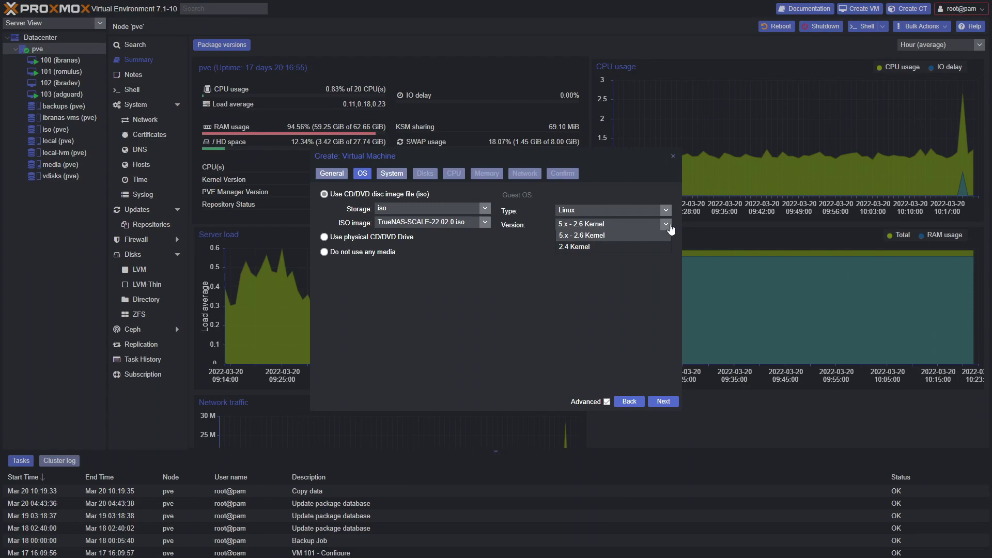
{"action": "left_click", "coordinate": [668, 233]}
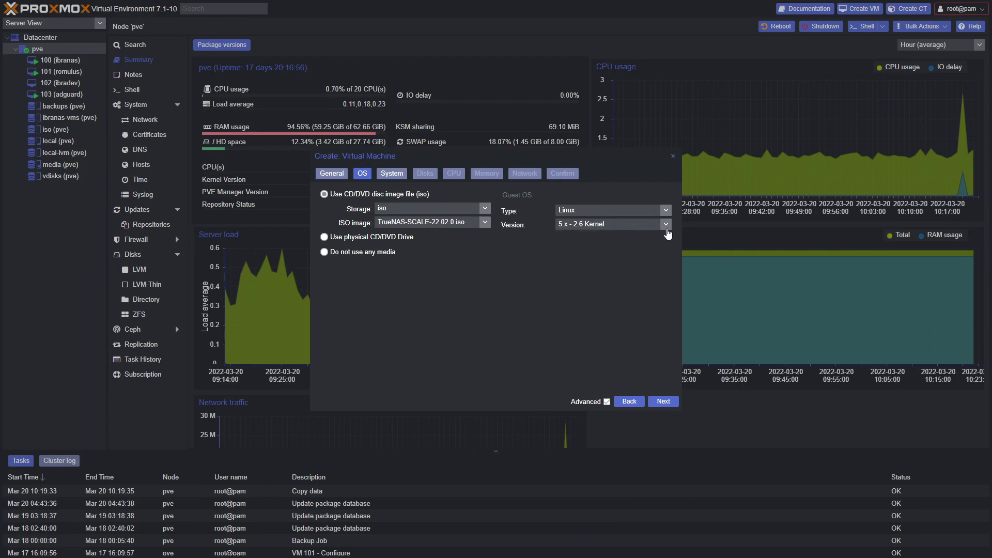
{"action": "left_click", "coordinate": [661, 402]}
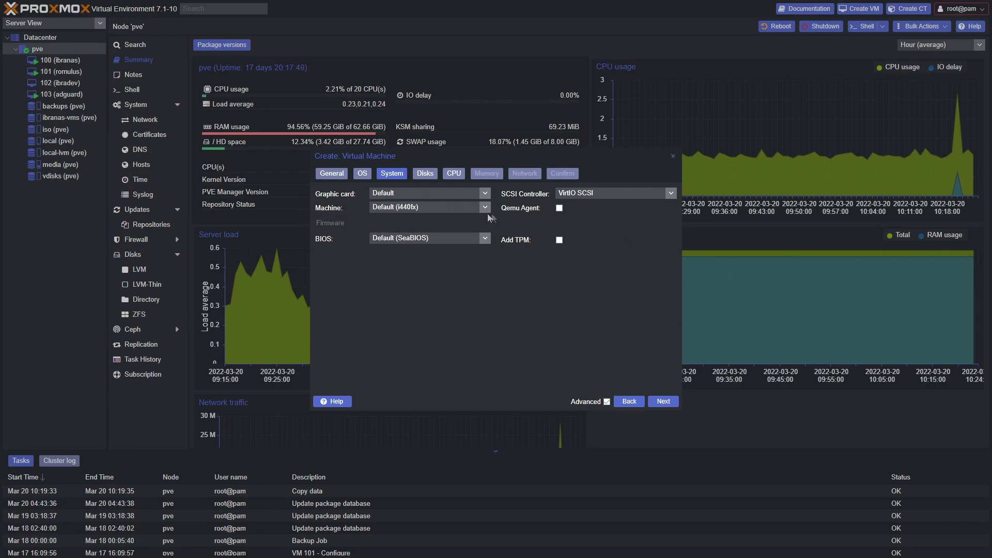
Enable the Qemu Agent option in the VM's System settings.
{"action": "left_click", "coordinate": [559, 209]}
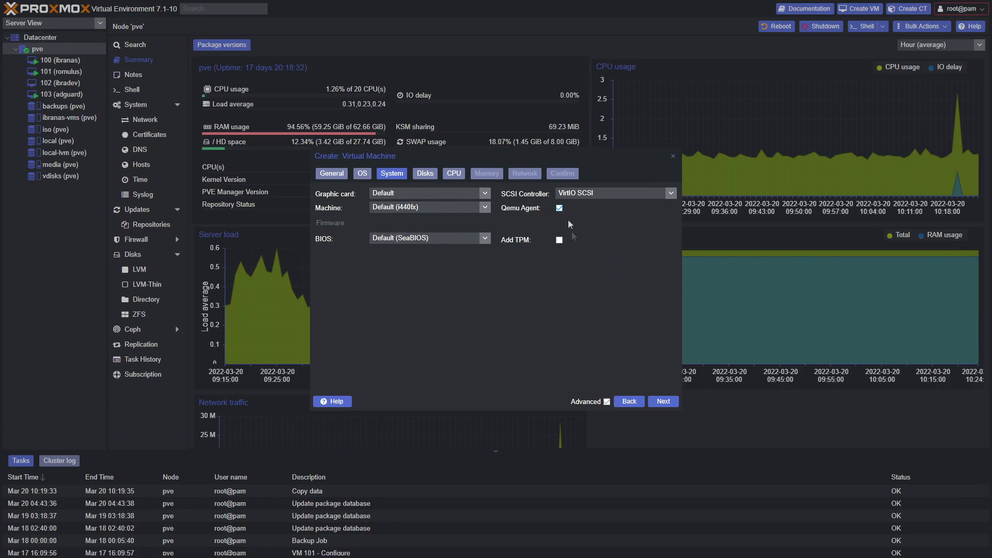
{"action": "left_click", "coordinate": [653, 403]}
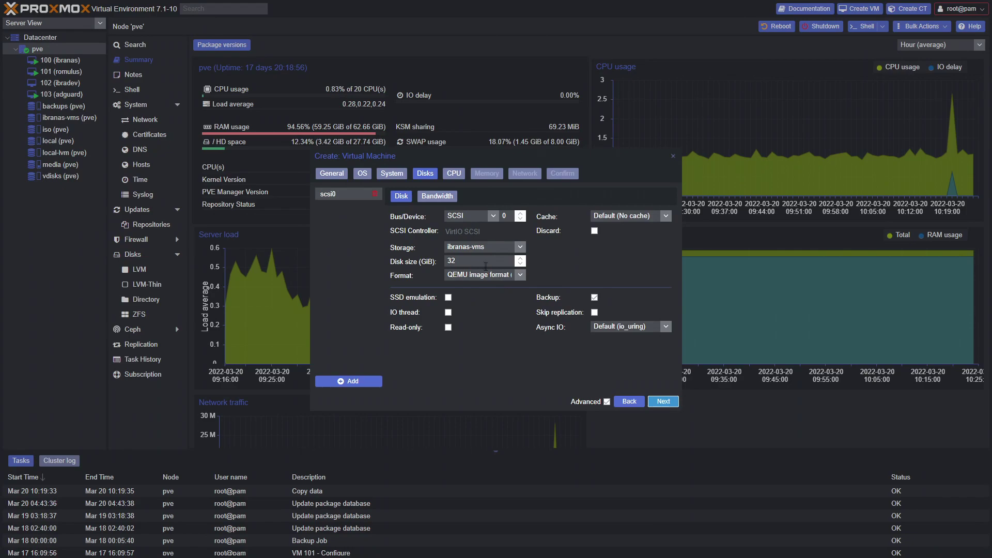
Resize the scsi0 disk to 50 GiB and enable SSD emulation.
{"action": "left_click", "coordinate": [434, 258]}
{"action": "type", "text": "50"}
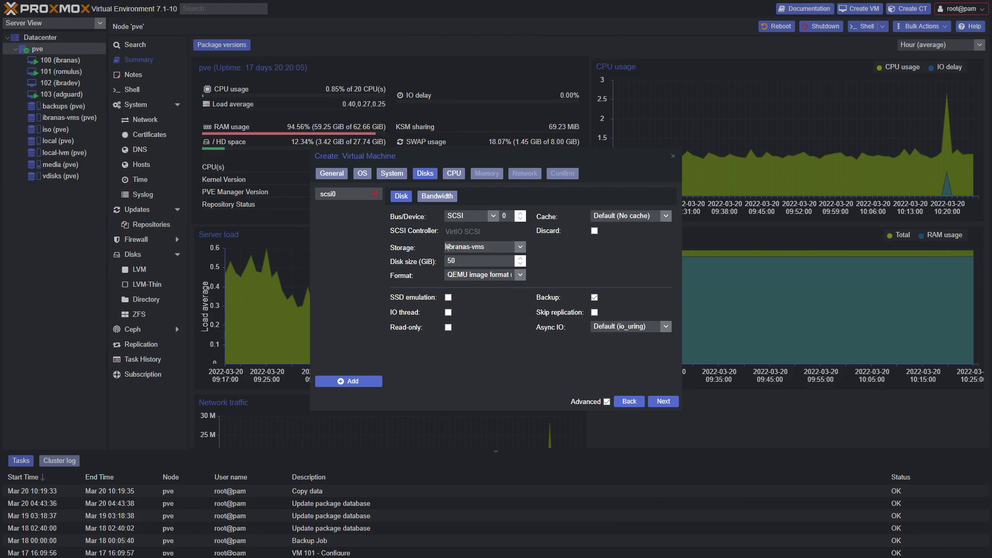
{"action": "left_click", "coordinate": [448, 298]}
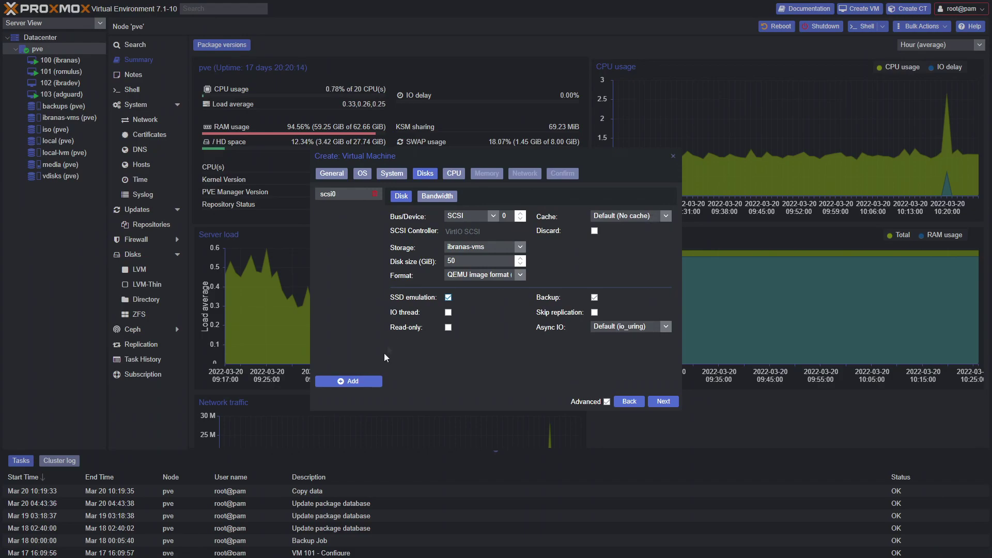
Add four extra virtual disks, scsi1 through scsi4, to the VM.
{"action": "left_click", "coordinate": [352, 383]}
{"action": "left_click", "coordinate": [352, 383]}
{"action": "left_click", "coordinate": [352, 383]}
{"action": "left_click", "coordinate": [352, 384]}
Size the extra data disks at 200 GiB each on ibranas-vms.
{"action": "left_click", "coordinate": [340, 206]}
{"action": "left_click", "coordinate": [440, 262]}
{"action": "type", "text": "200"}
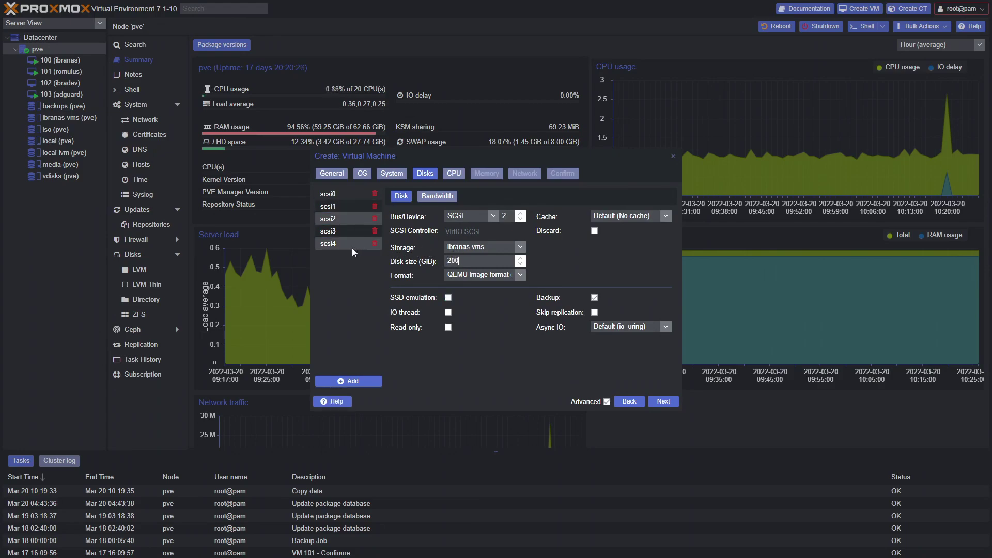
{"action": "left_click", "coordinate": [334, 218]}
{"action": "left_click", "coordinate": [338, 236]}
{"action": "left_click", "coordinate": [428, 262]}
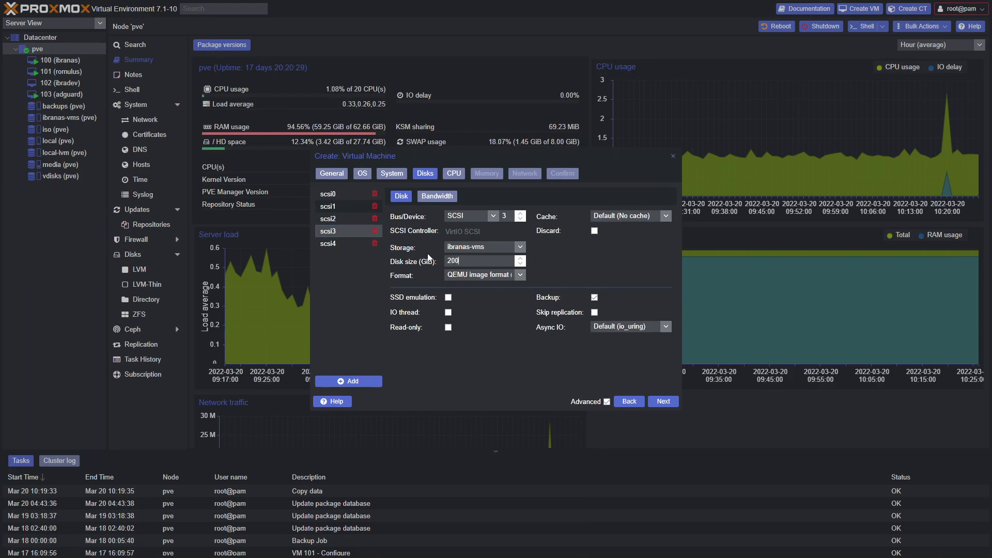
{"action": "type", "text": "200"}
{"action": "left_click", "coordinate": [346, 243]}
{"action": "left_click", "coordinate": [407, 258]}
{"action": "type", "text": "200"}
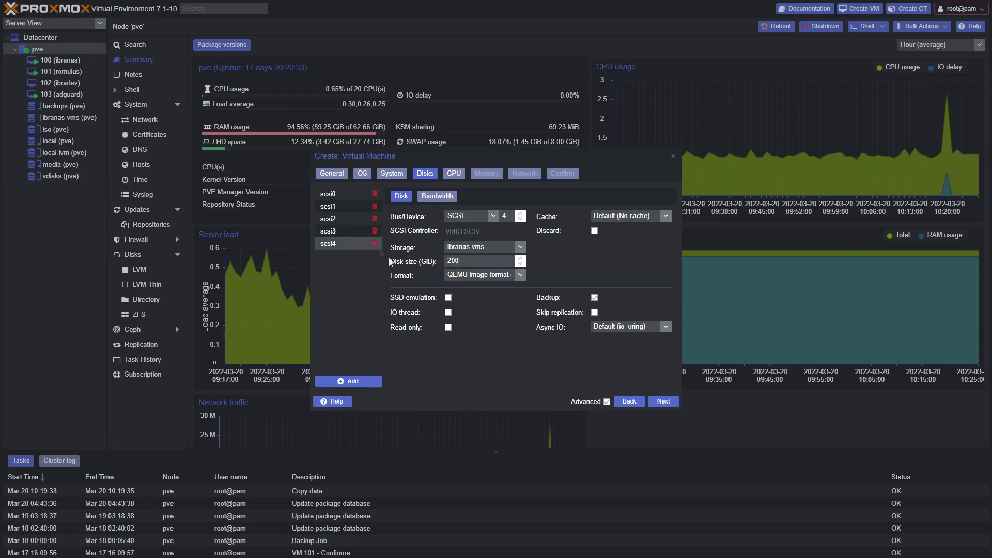
Review the settings of disks scsi0, scsi1 and scsi4.
{"action": "left_click", "coordinate": [332, 195]}
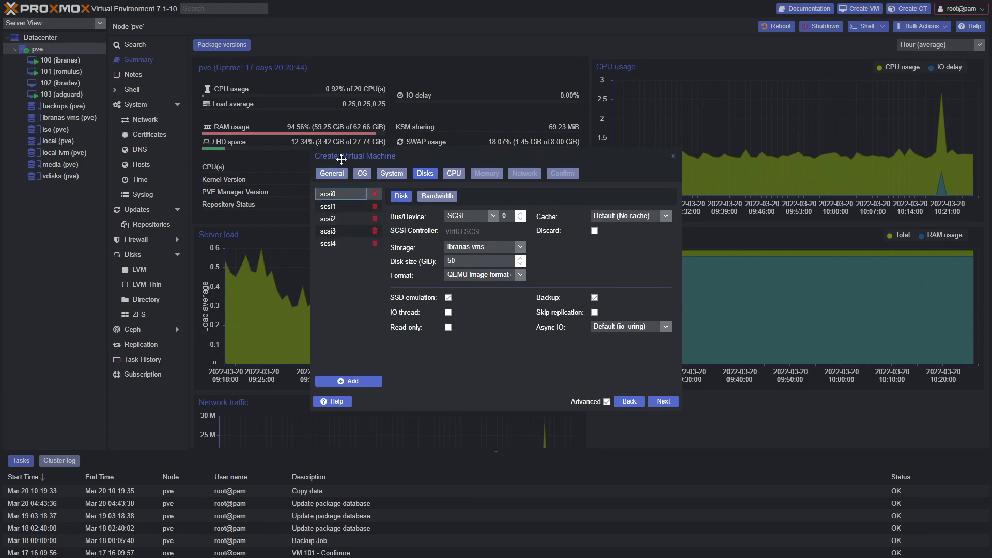
{"action": "left_click", "coordinate": [343, 207]}
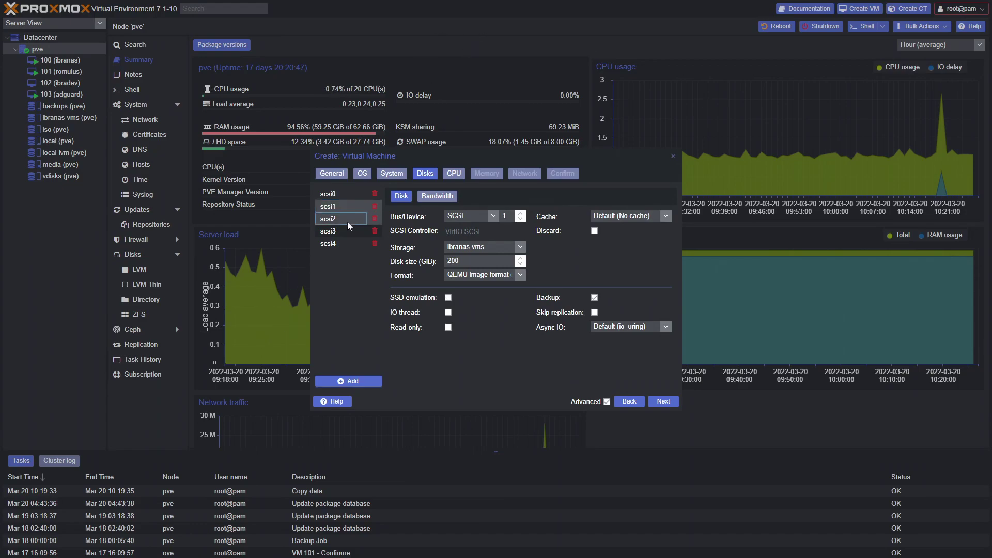
{"action": "left_click", "coordinate": [347, 243]}
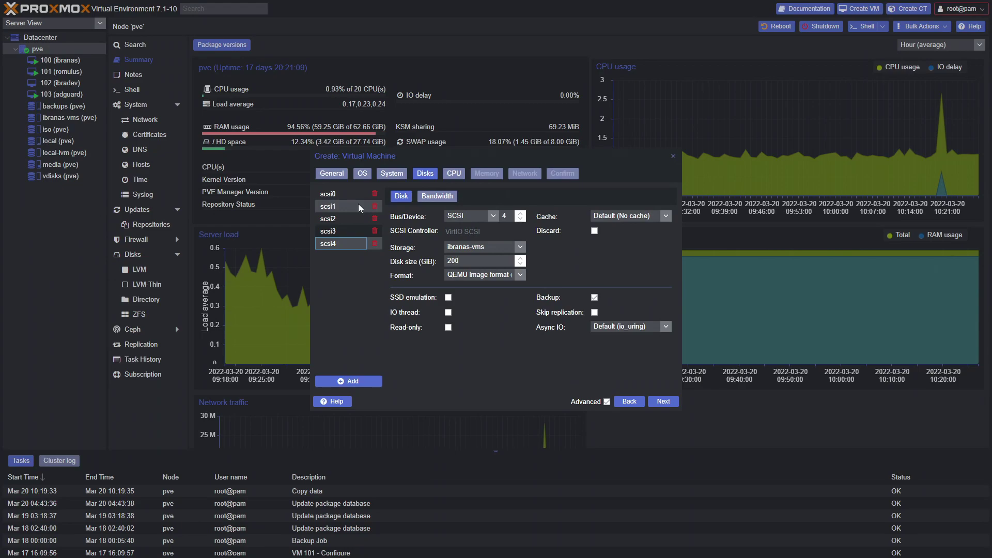
Set the VM's CPU type to host with 1 socket and 6 cores.
{"action": "left_click", "coordinate": [666, 404]}
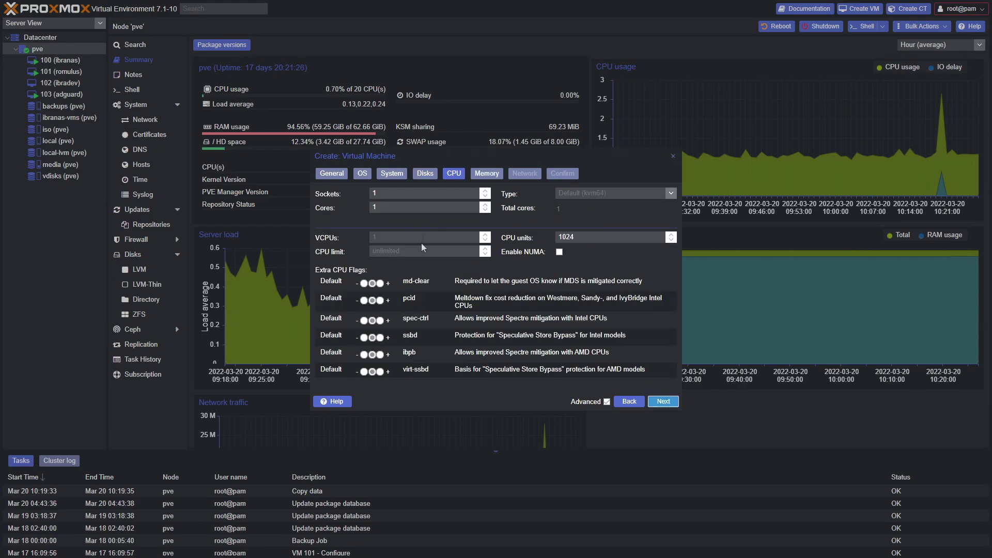
{"action": "left_click", "coordinate": [671, 193]}
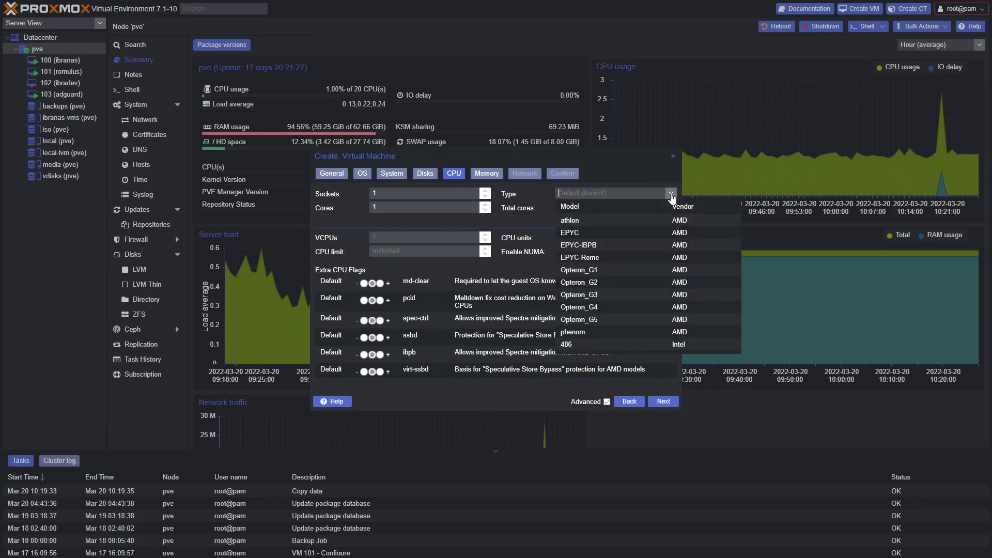
{"action": "scroll", "coordinate": [703, 225], "scroll_direction": "down", "scroll_amount": 10}
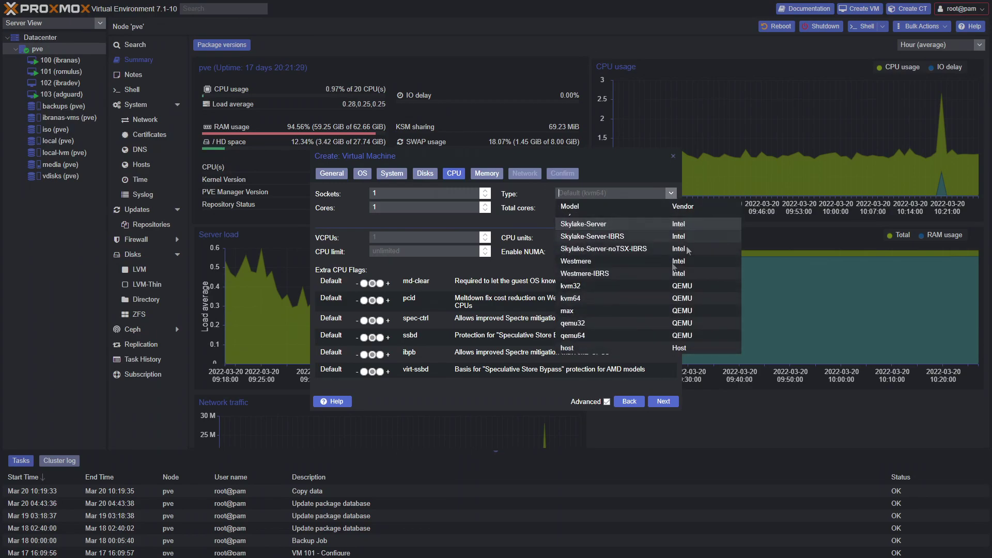
{"action": "left_click", "coordinate": [590, 348]}
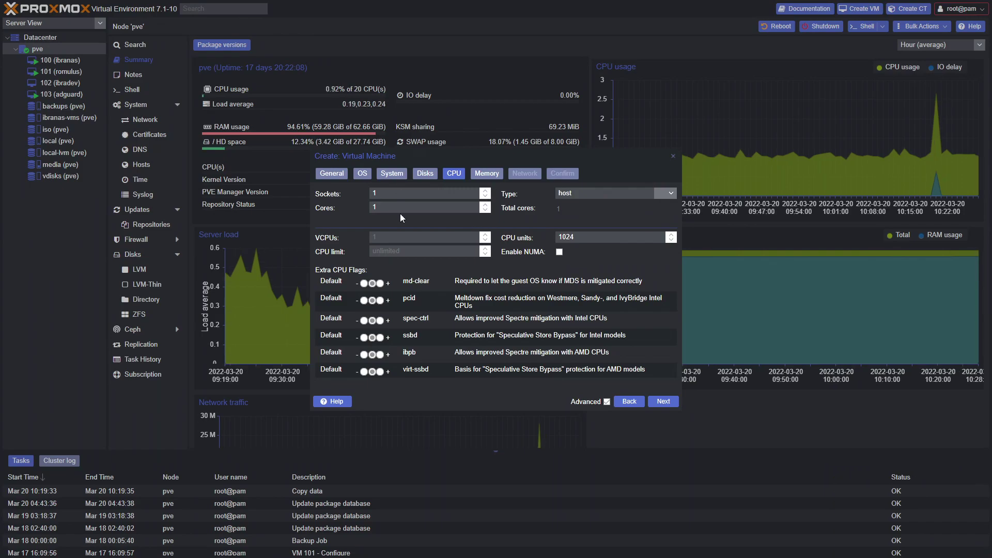
{"action": "left_click_drag", "start_coordinate": [379, 208], "coordinate": [367, 206]}
{"action": "type", "text": "6"}
Assign 24576 MiB of memory and disable the Ballooning Device.
{"action": "left_click", "coordinate": [662, 401]}
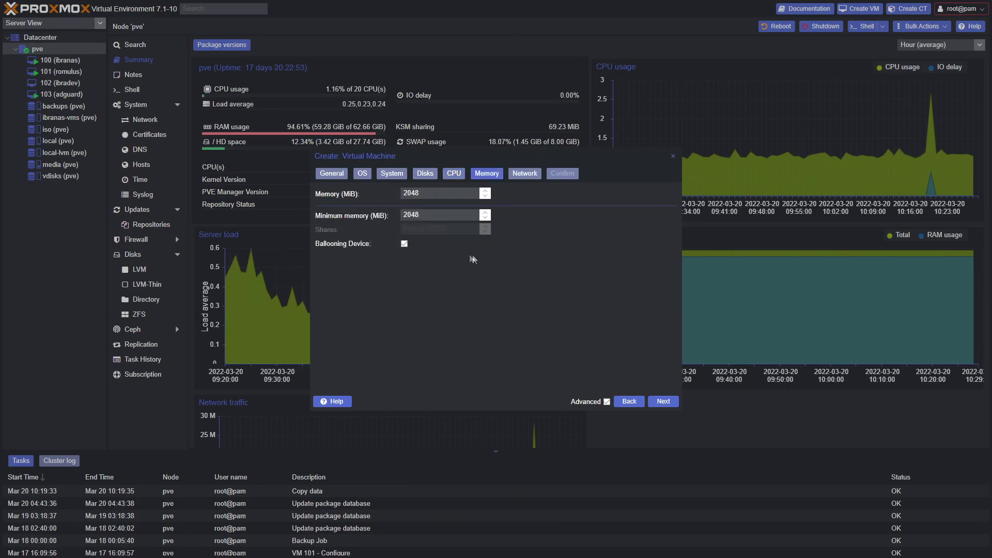
{"action": "key", "text": "BackSpace"}
{"action": "key", "text": "BackSpace"}
{"action": "key", "text": "BackSpace"}
{"action": "type", "text": "4576"}
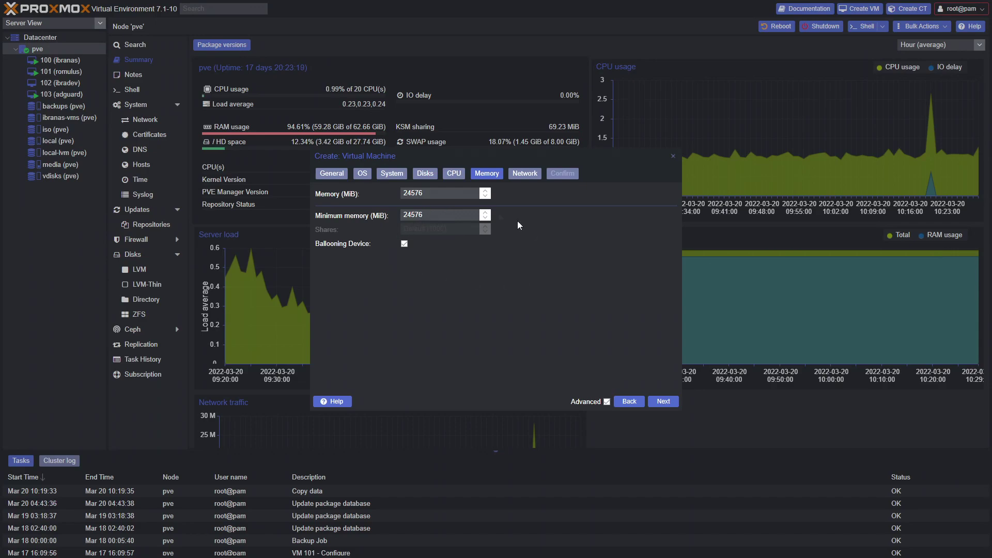
{"action": "left_click", "coordinate": [405, 244]}
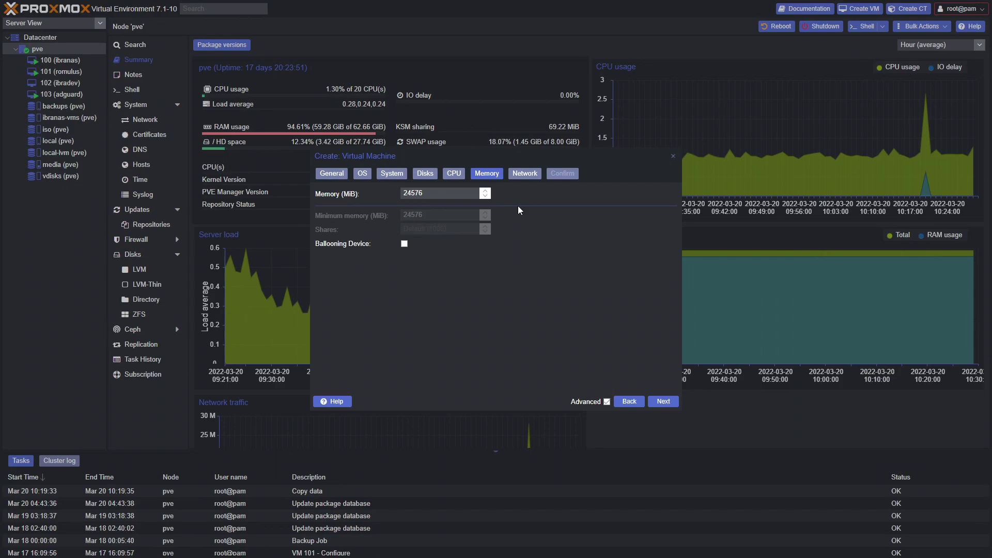
Keep the default network, create VM 104 trunas-video, and open its summary page.
{"action": "left_click", "coordinate": [660, 402]}
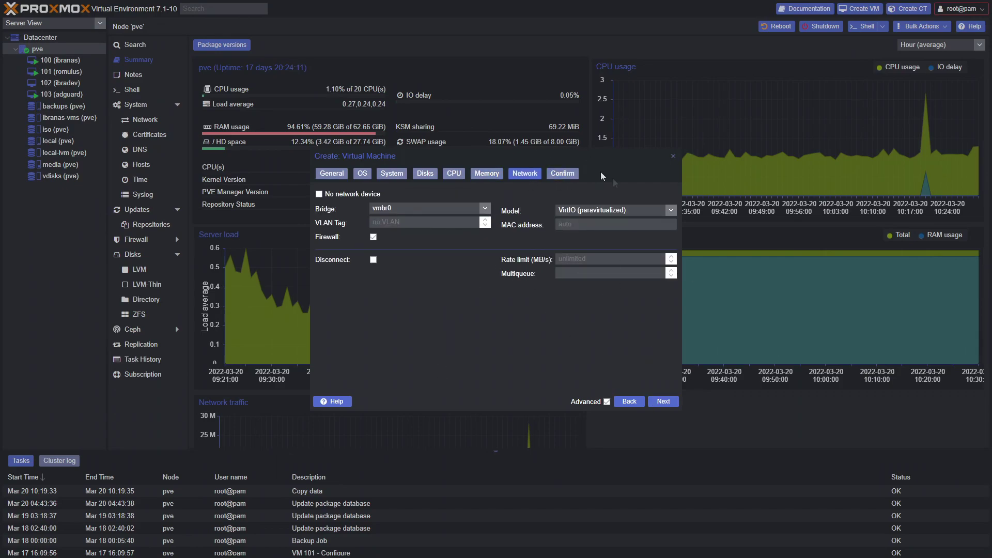
{"action": "left_click", "coordinate": [663, 402]}
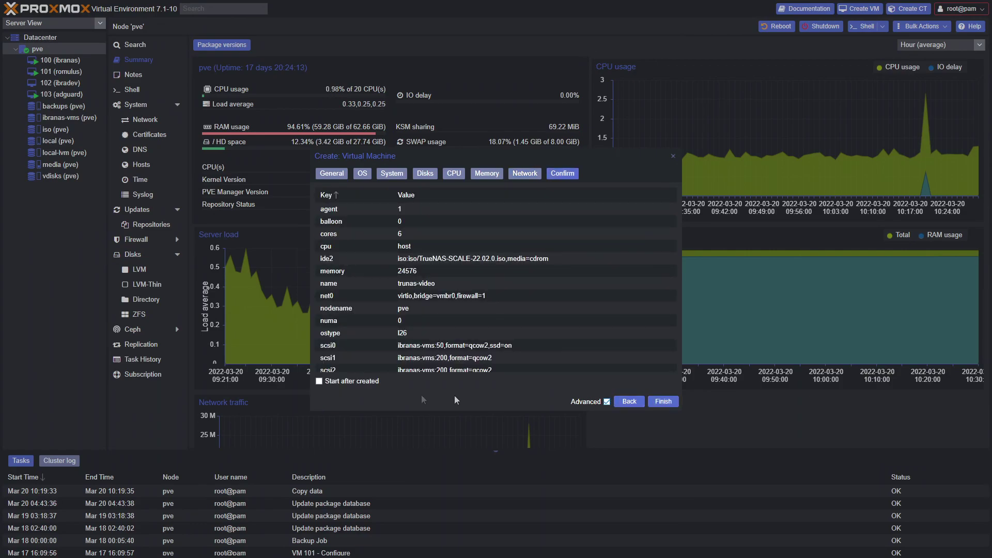
{"action": "scroll", "coordinate": [470, 240], "scroll_direction": "down", "scroll_amount": 3}
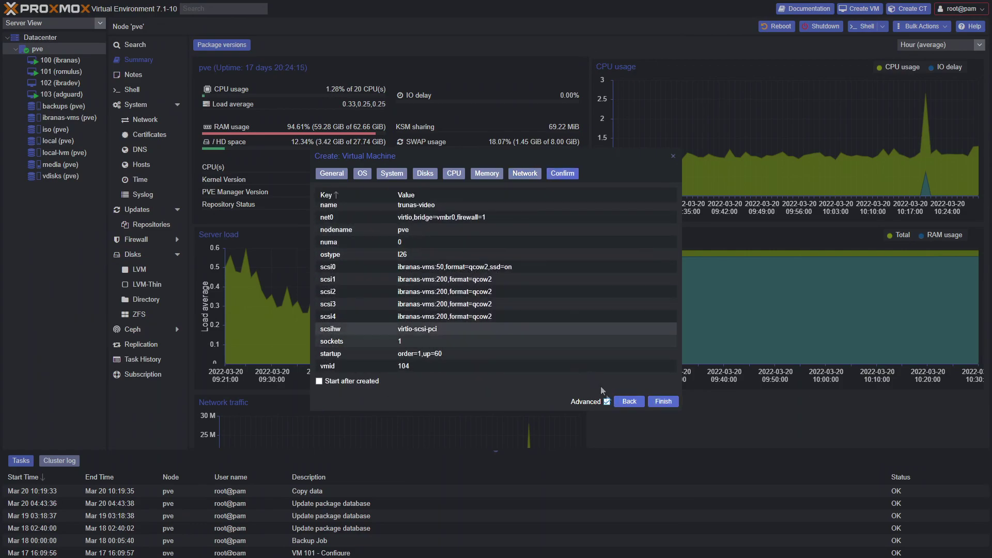
{"action": "left_click", "coordinate": [656, 405]}
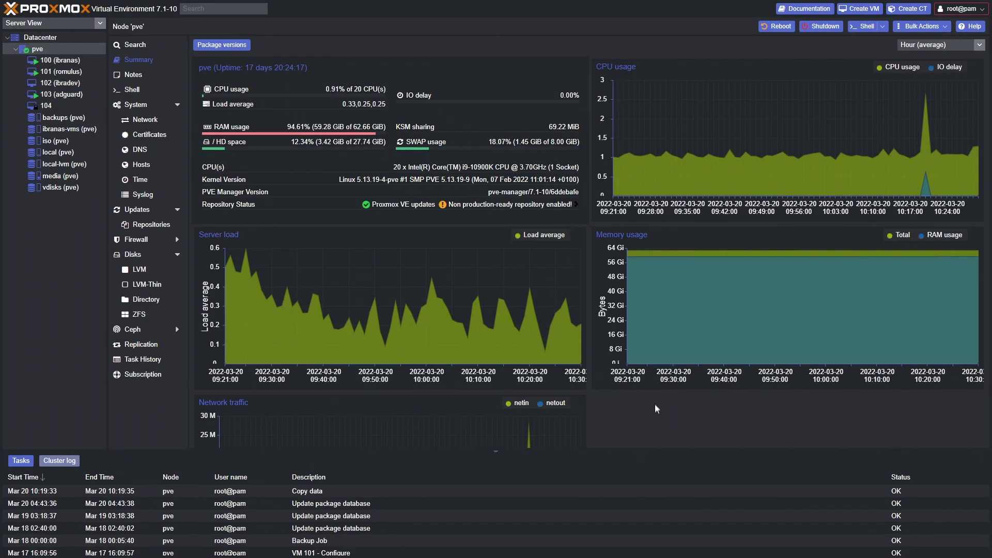
{"action": "left_click", "coordinate": [50, 109]}
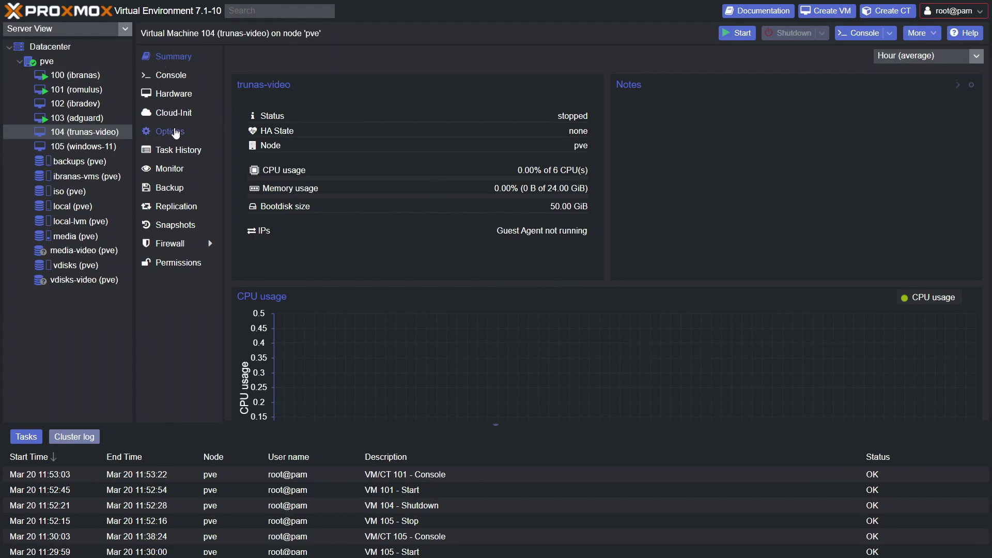
Add the Broadcom/LSI SAS2008 controller (0000:02:00.0) to VM 104 as PCI passthrough with All Functions.
{"action": "left_click", "coordinate": [176, 133]}
{"action": "left_click", "coordinate": [171, 97]}
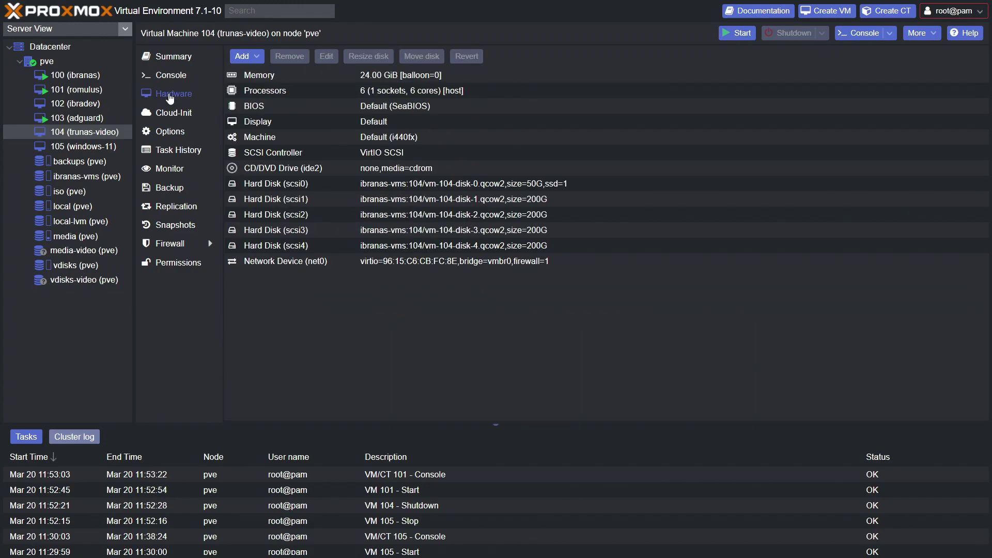
{"action": "left_click", "coordinate": [246, 56]}
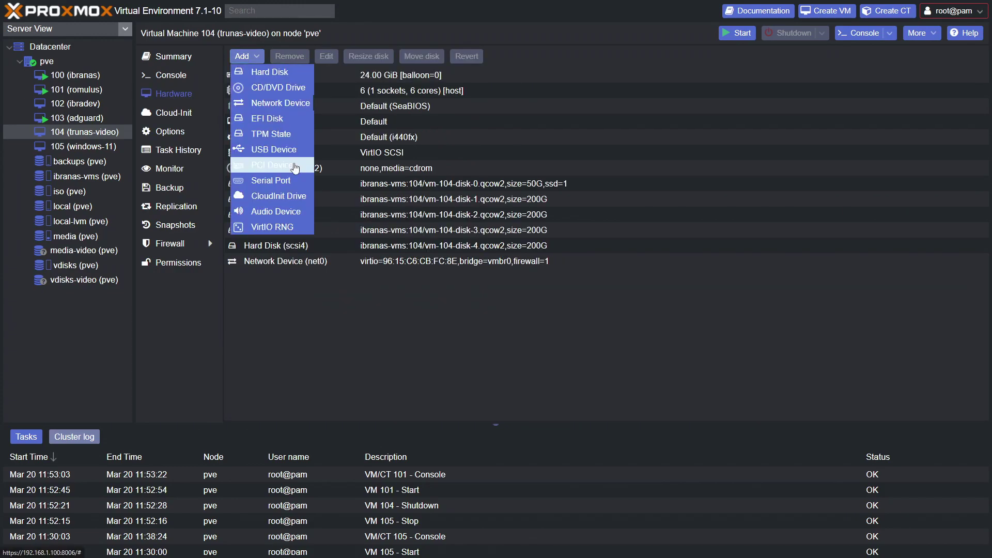
{"action": "left_click", "coordinate": [295, 167]}
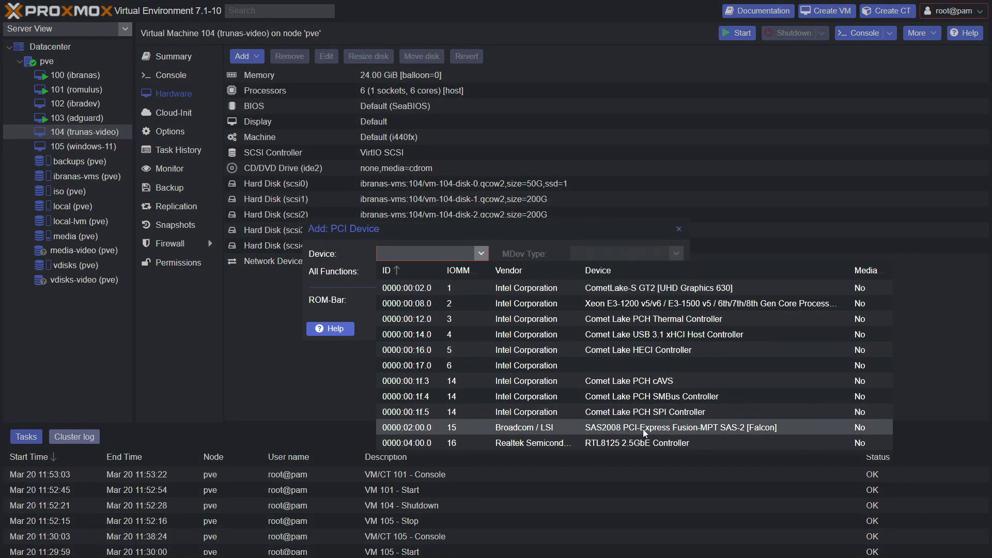
{"action": "left_click", "coordinate": [518, 432]}
{"action": "left_click", "coordinate": [382, 272]}
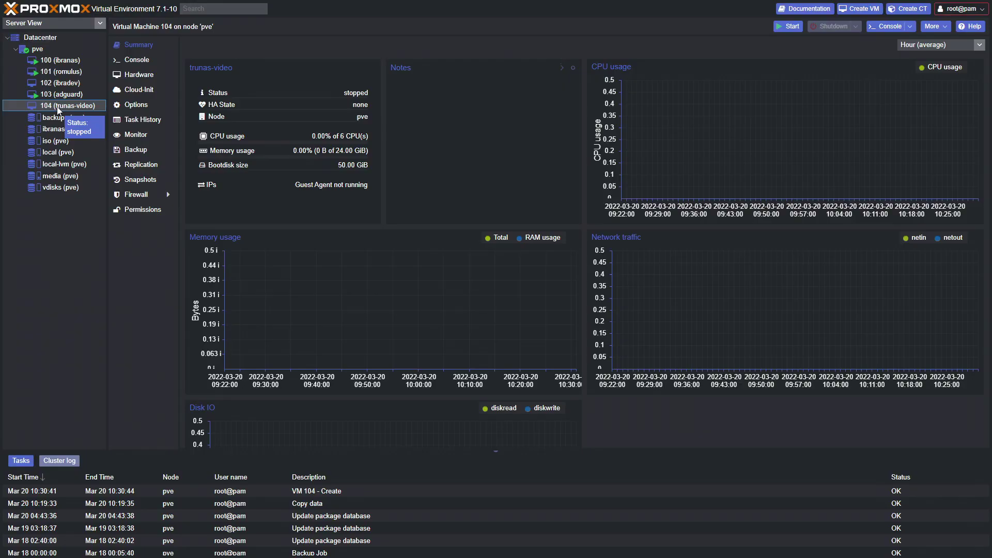
Start VM 104 and open its noVNC console showing the TrueNAS 22.02.0 setup menu.
{"action": "left_click", "coordinate": [788, 26]}
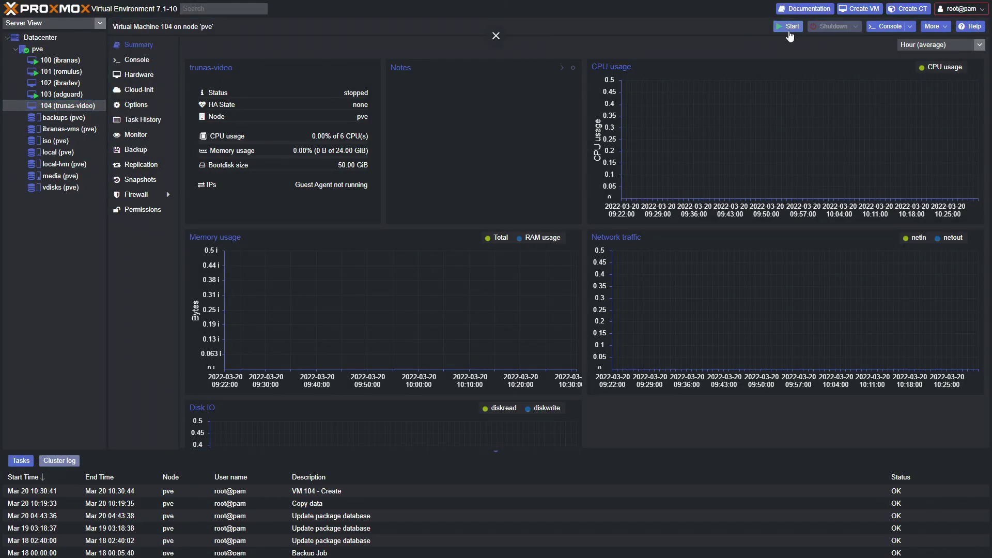
{"action": "left_click", "coordinate": [885, 26]}
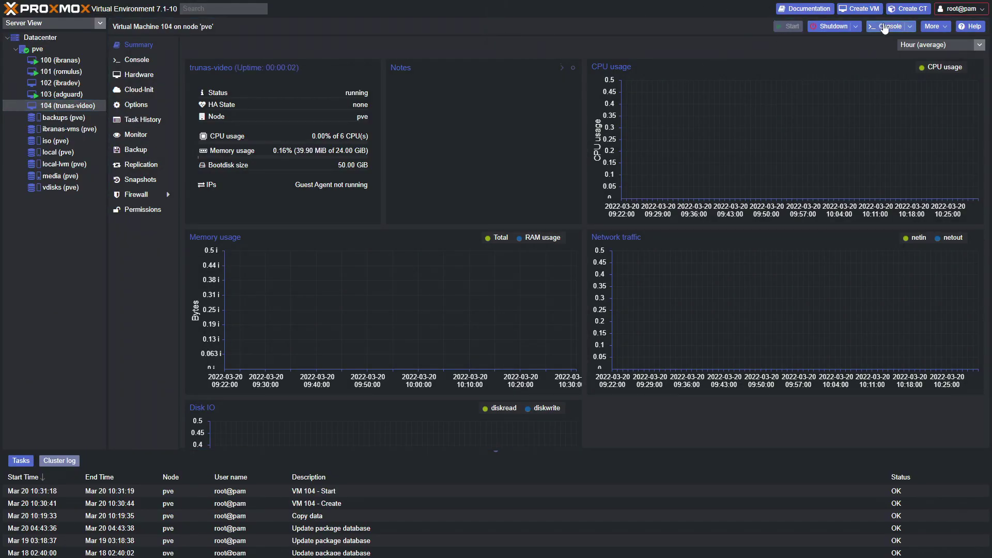
{"action": "left_click_drag", "start_coordinate": [739, 62], "coordinate": [509, 61]}
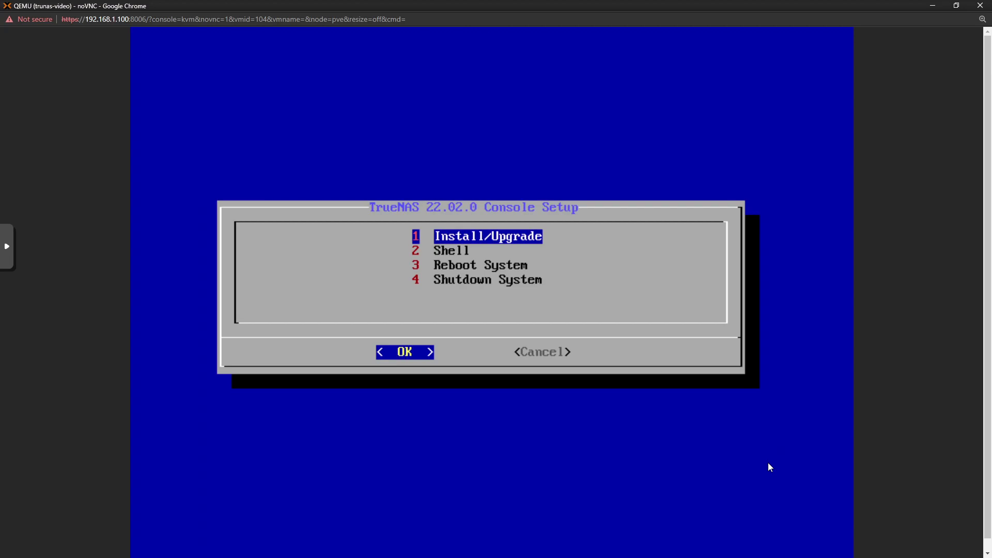
Choose Install/Upgrade and mark the 50 GiB sda disk as the installation destination.
{"action": "key", "text": "Return"}
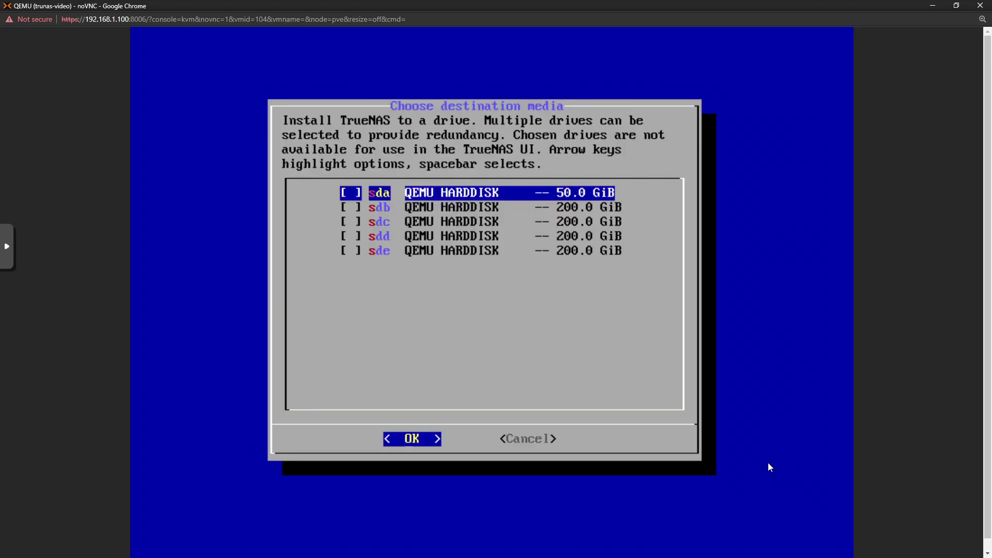
{"action": "key", "text": "Down"}
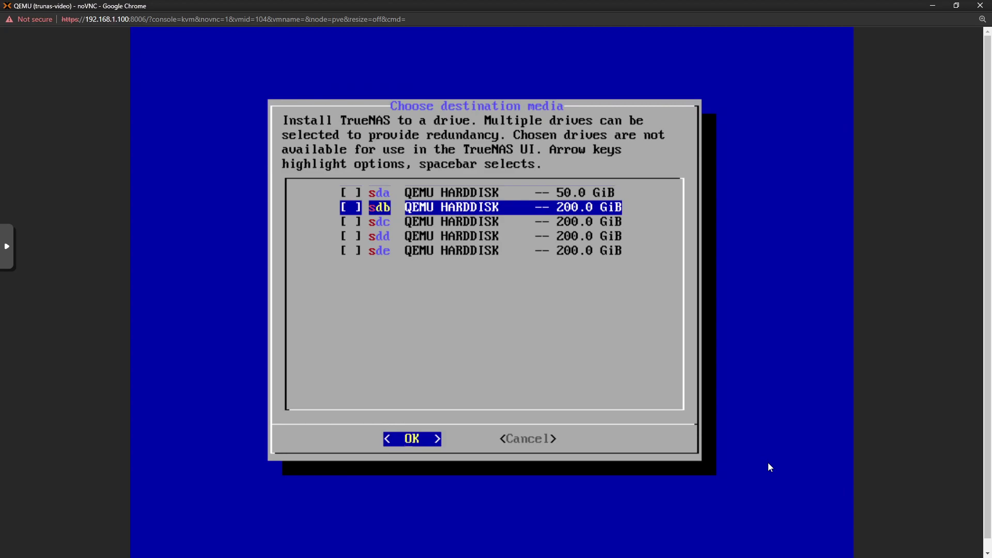
{"action": "key", "text": "Up"}
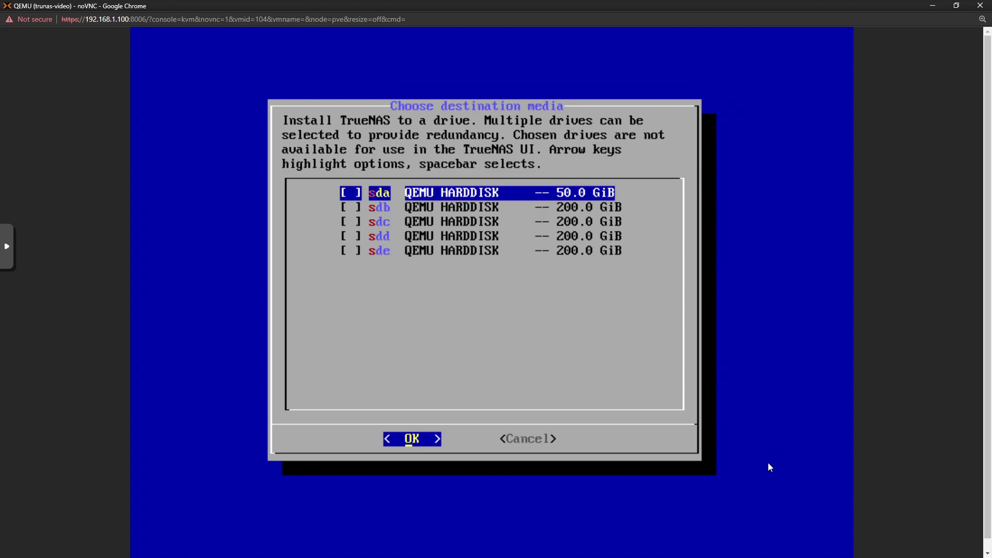
{"action": "key", "text": "space"}
{"action": "key", "text": "Down"}
{"action": "key", "text": "Down"}
{"action": "key", "text": "Down"}
{"action": "key", "text": "Down"}
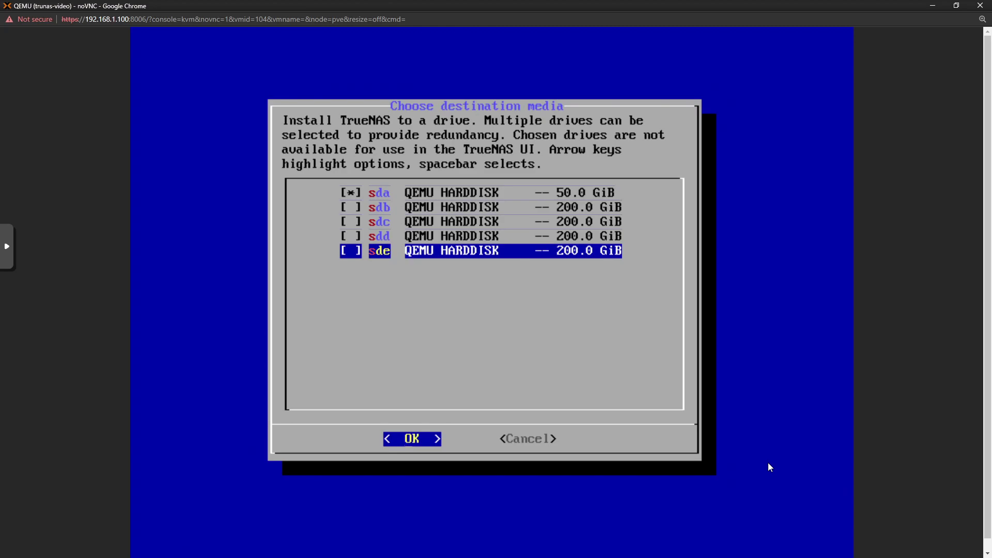
{"action": "key", "text": "Return"}
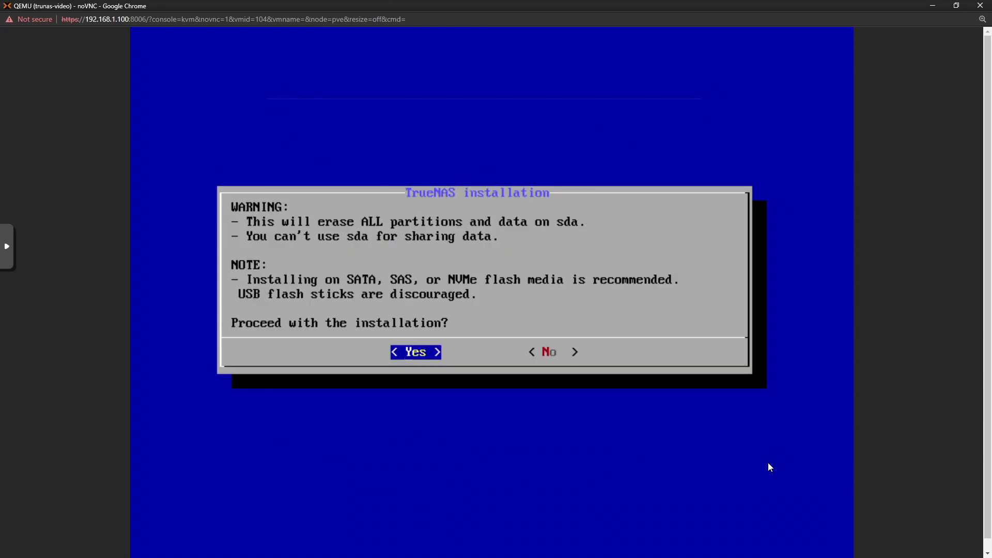
Confirm installing onto sda, set and confirm the root password, and finish the installation.
{"action": "key", "text": "Return"}
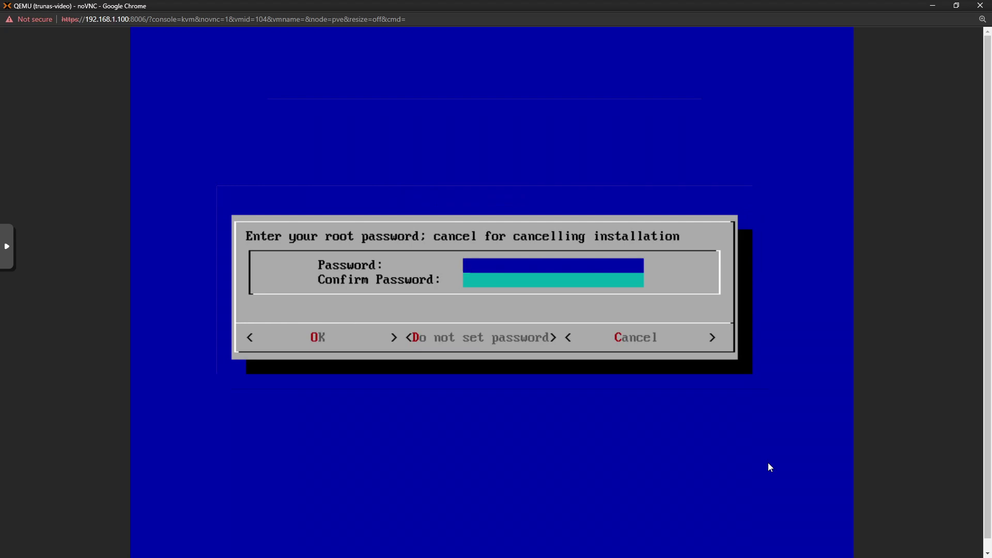
{"action": "type", "text": "***********"}
{"action": "key", "text": "Down"}
{"action": "type", "text": "***********"}
{"action": "key", "text": "Tab"}
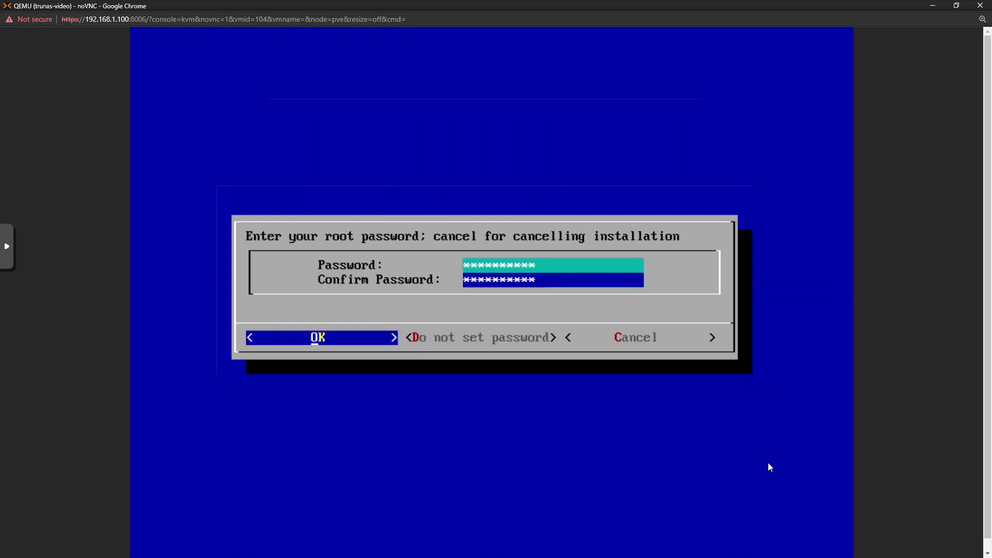
{"action": "key", "text": "Right"}
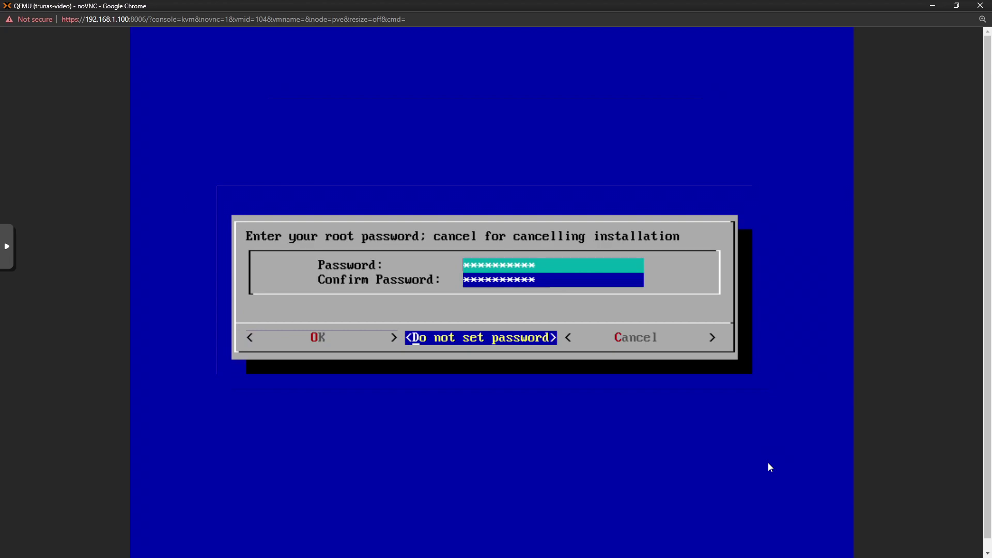
{"action": "key", "text": "Left"}
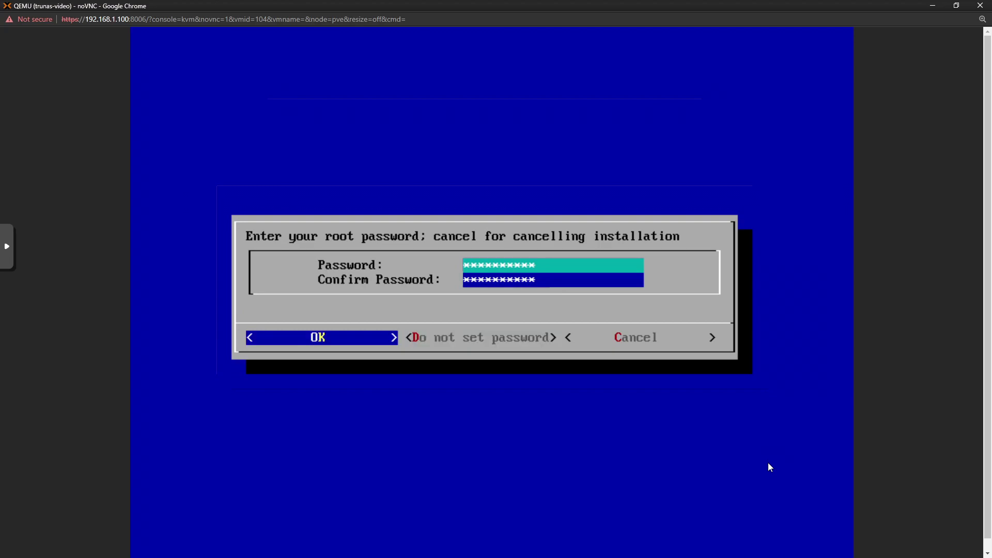
{"action": "key", "text": "Return"}
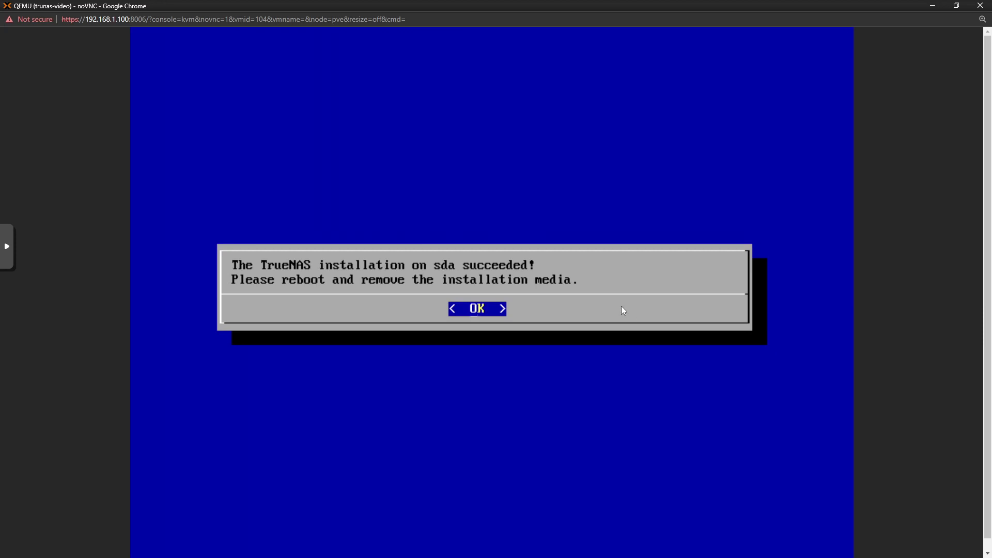
{"action": "key", "text": "Return"}
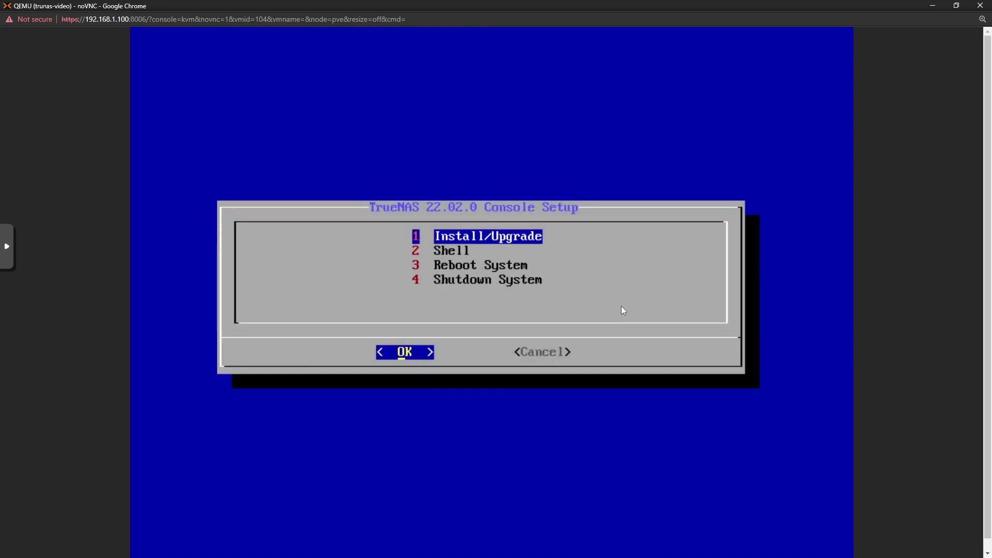
Shut down the TrueNAS VM from the console setup menu (option 4).
{"action": "key", "text": "4"}
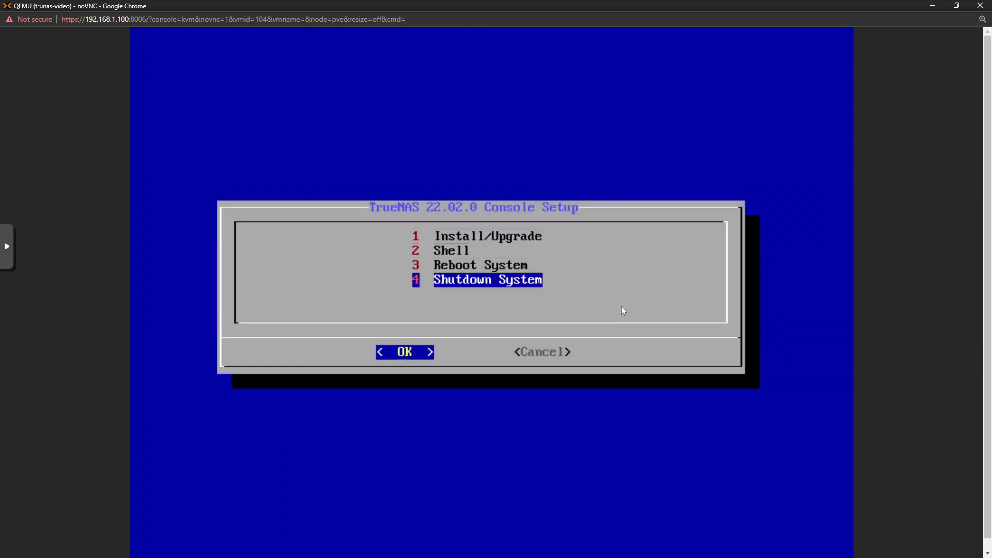
{"action": "key", "text": "Return"}
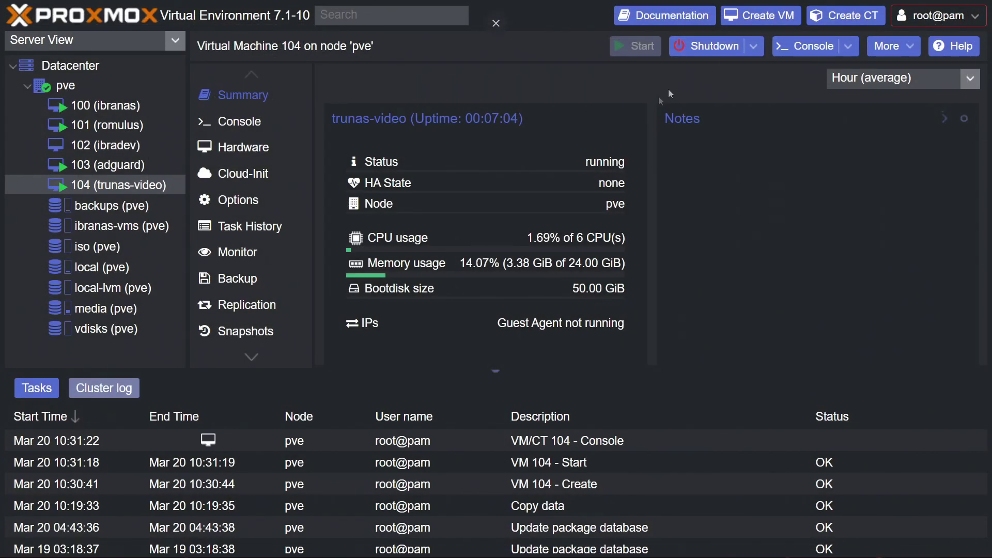
{"action": "key", "text": "ctrl+minus"}
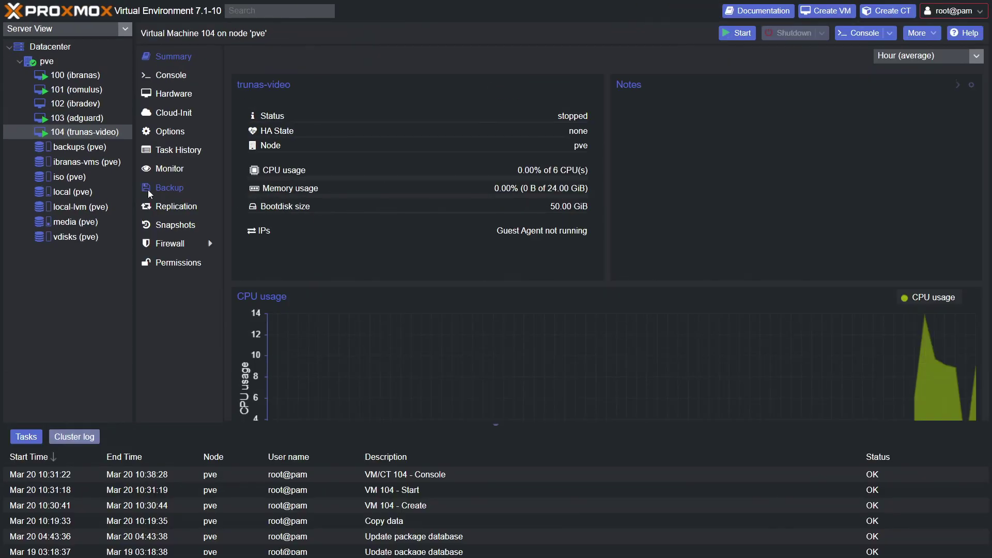
Set VM 104's CD/DVD drive (ide2) to 'Do not use any media', then restart it with console.
{"action": "left_click", "coordinate": [180, 134]}
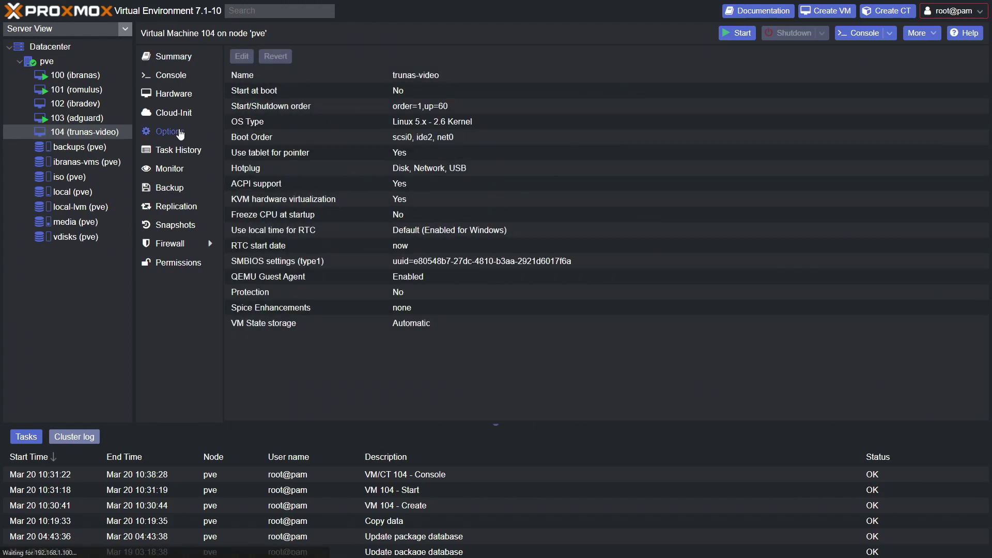
{"action": "left_click", "coordinate": [180, 98]}
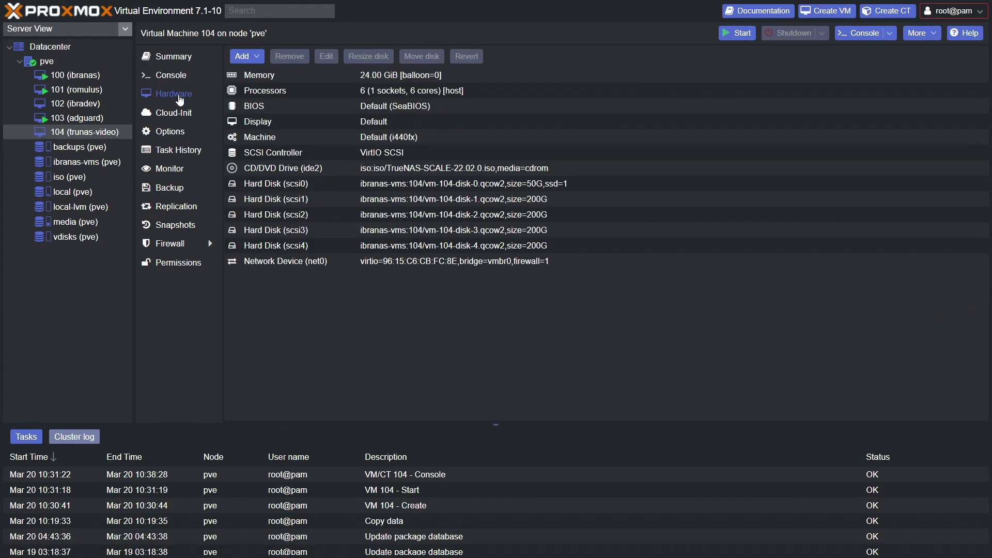
{"action": "left_click", "coordinate": [400, 175]}
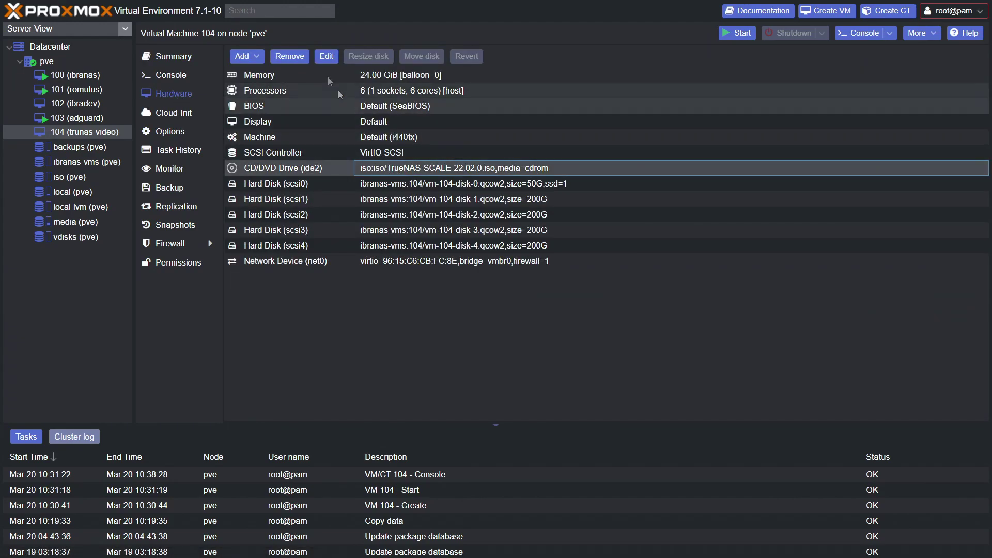
{"action": "left_click", "coordinate": [321, 61]}
{"action": "left_click", "coordinate": [378, 314]}
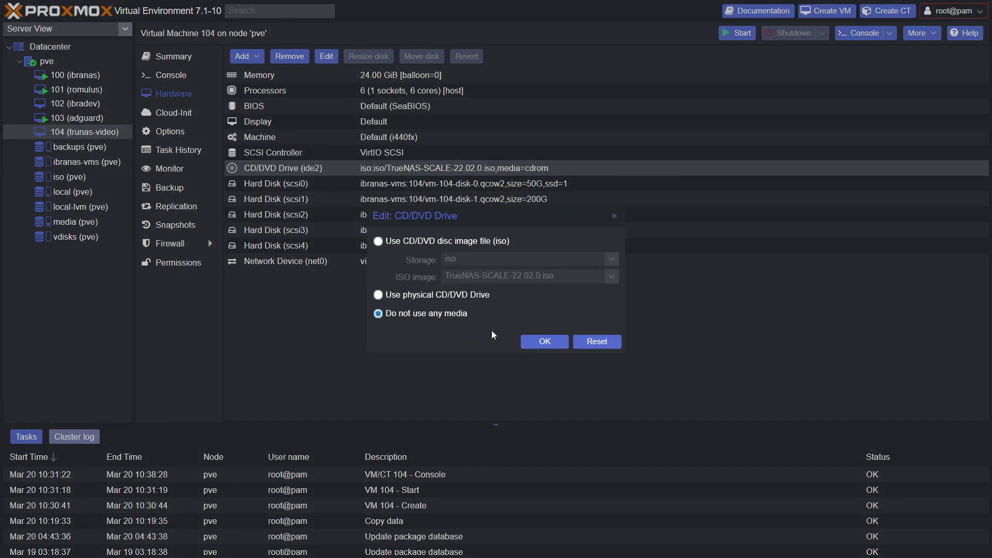
{"action": "left_click", "coordinate": [546, 341]}
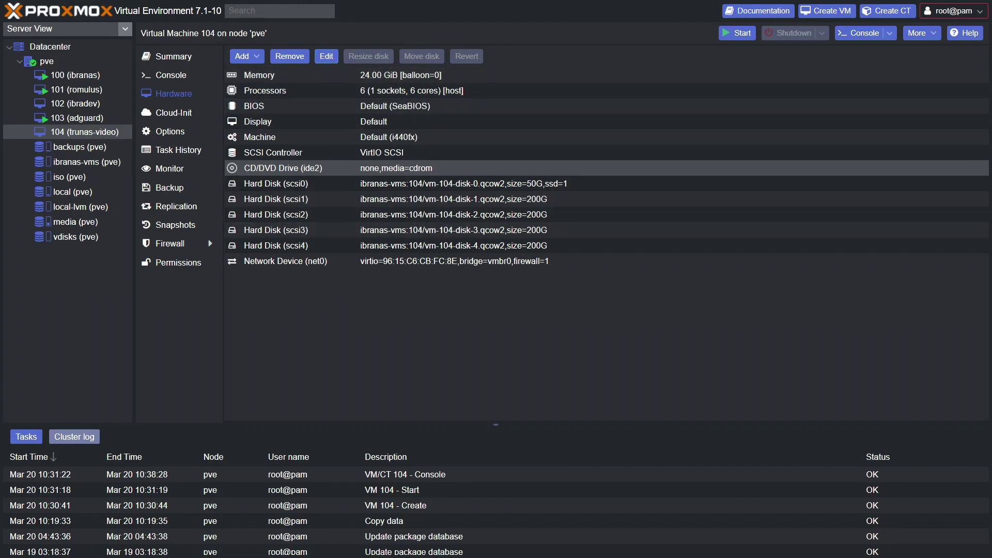
{"action": "left_click", "coordinate": [742, 42]}
{"action": "left_click", "coordinate": [844, 38]}
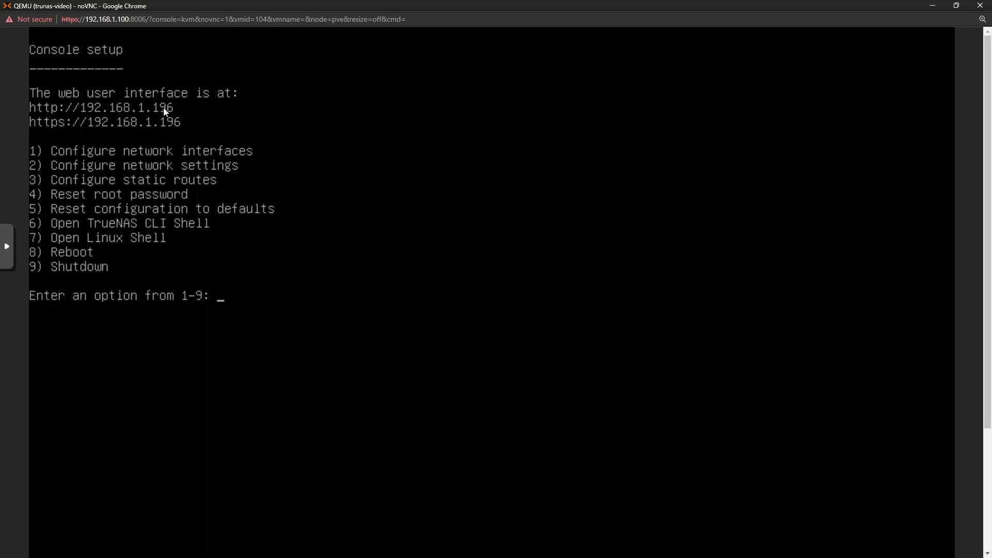
Close the VM console after noting the web interface address 192.168.1.196.
{"action": "left_click", "coordinate": [980, 5]}
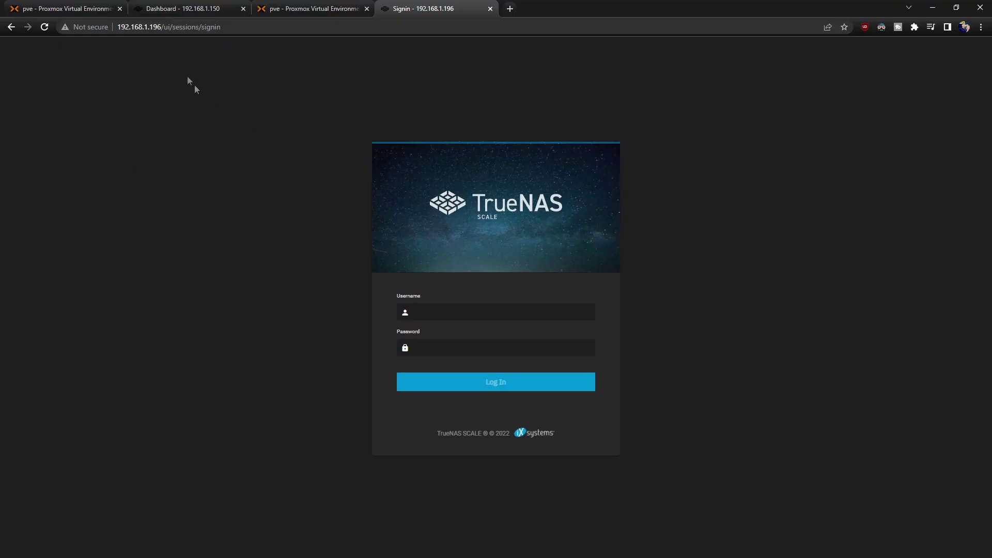
Switch the browser to full screen and sign in to TrueNAS SCALE as root with its password.
{"action": "left_click_drag", "start_coordinate": [214, 27], "coordinate": [117, 28]}
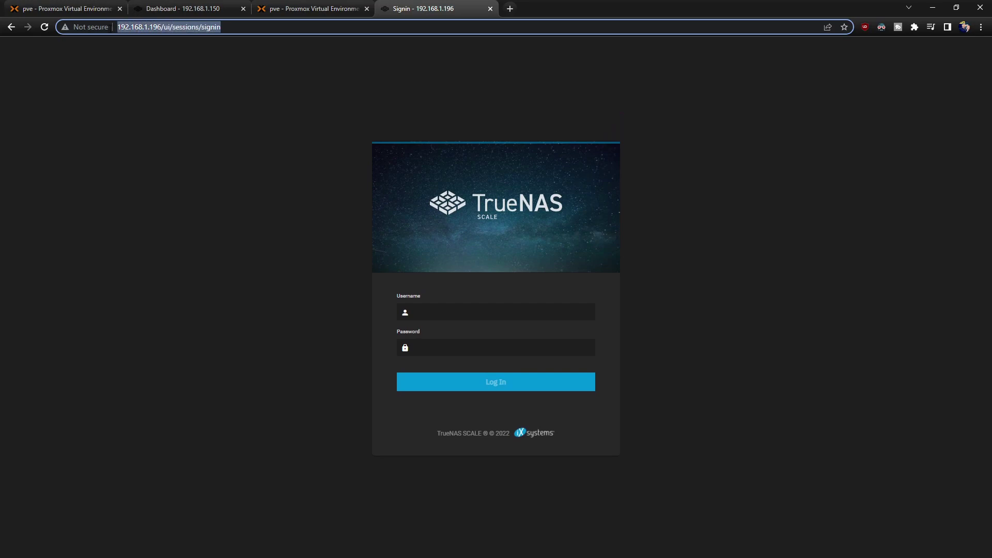
{"action": "left_click", "coordinate": [258, 116]}
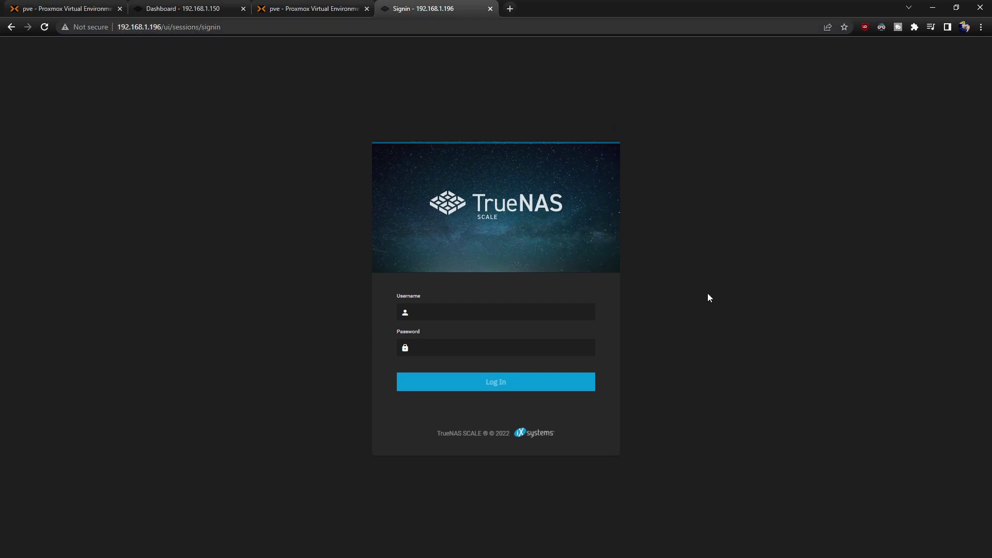
{"action": "key", "text": "F11"}
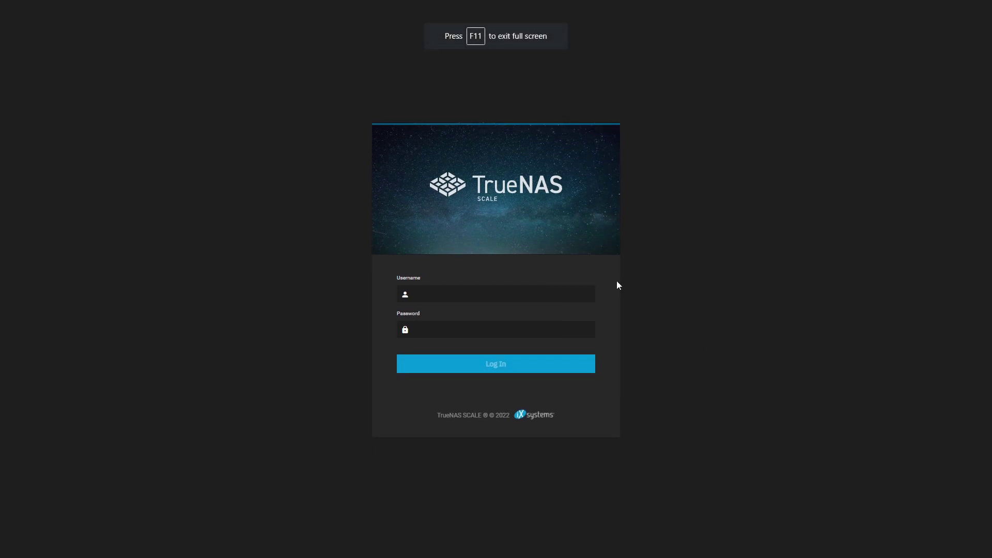
{"action": "type", "text": "root"}
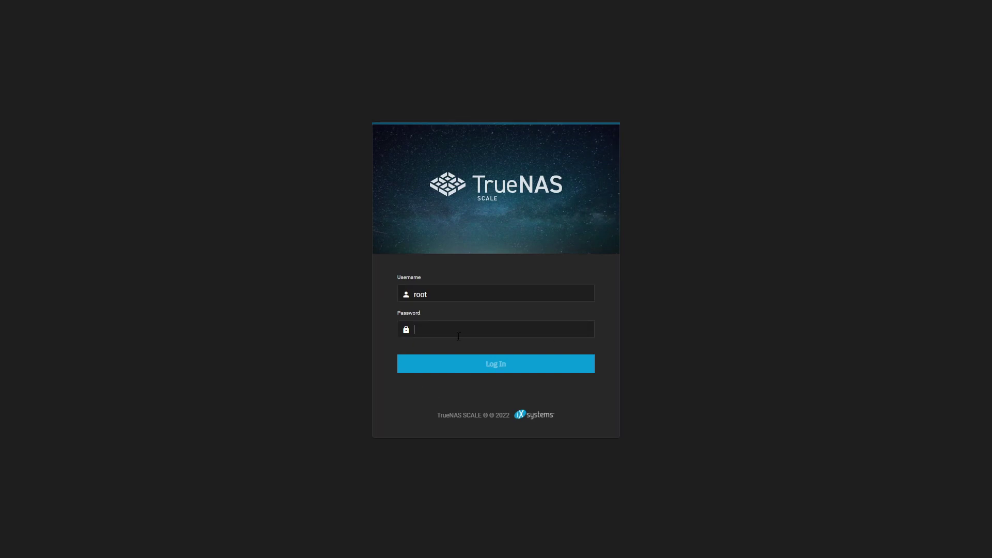
{"action": "left_click", "coordinate": [459, 337]}
{"action": "type", "text": "****"}
{"action": "key", "text": "Return"}
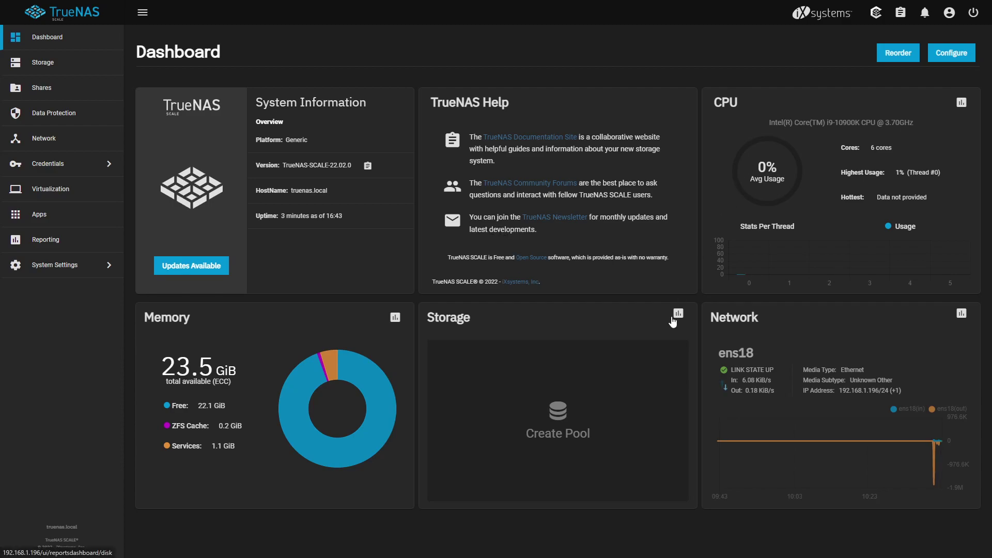
From Storage, start a new pool named pool-01, checking the pool-name help along the way.
{"action": "left_click", "coordinate": [80, 71]}
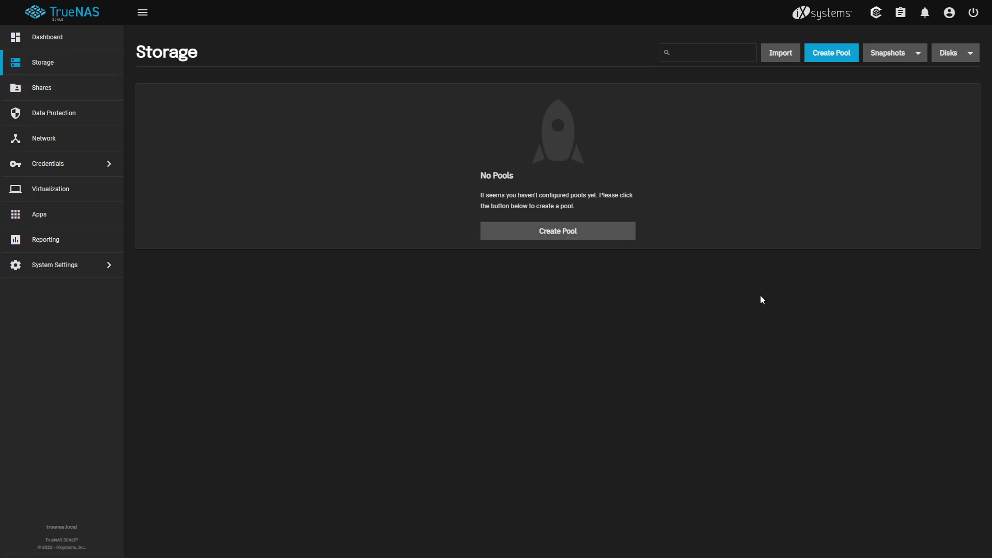
{"action": "left_click", "coordinate": [556, 232]}
{"action": "left_click", "coordinate": [209, 164]}
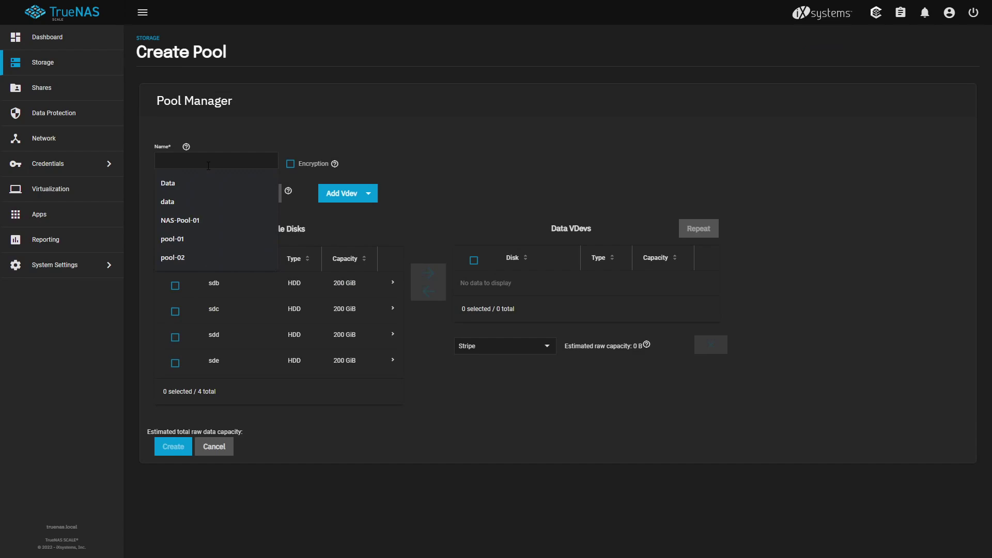
{"action": "left_click", "coordinate": [222, 236]}
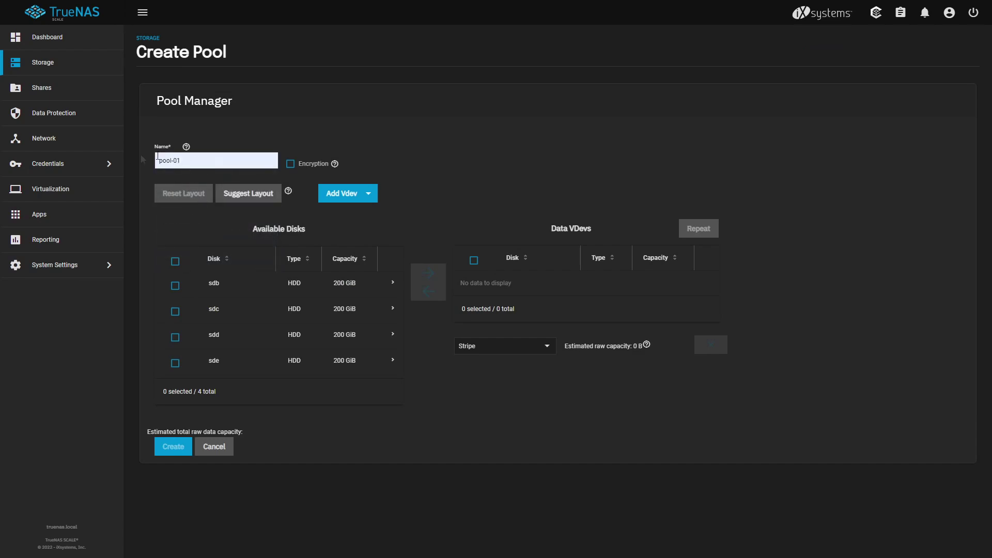
{"action": "left_click", "coordinate": [187, 148]}
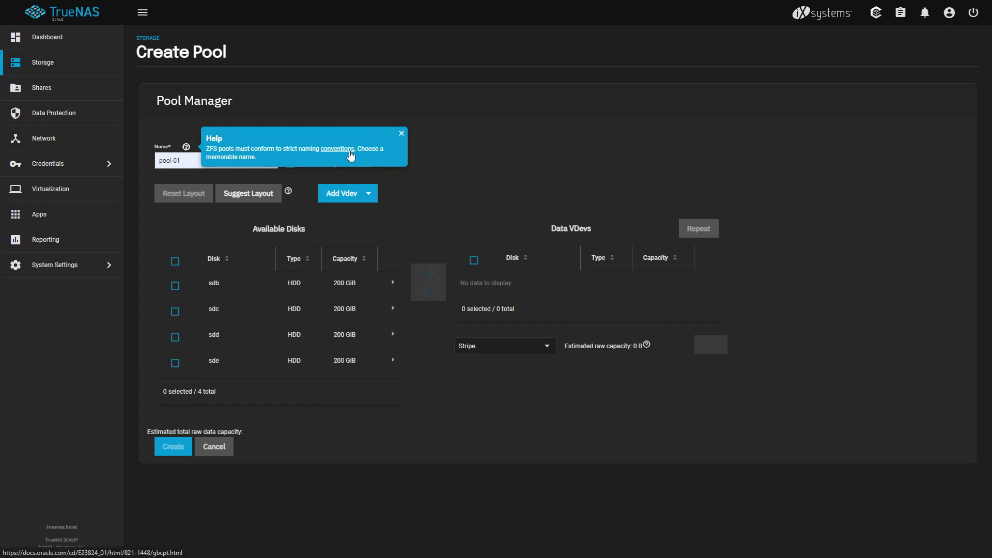
{"action": "left_click", "coordinate": [309, 176]}
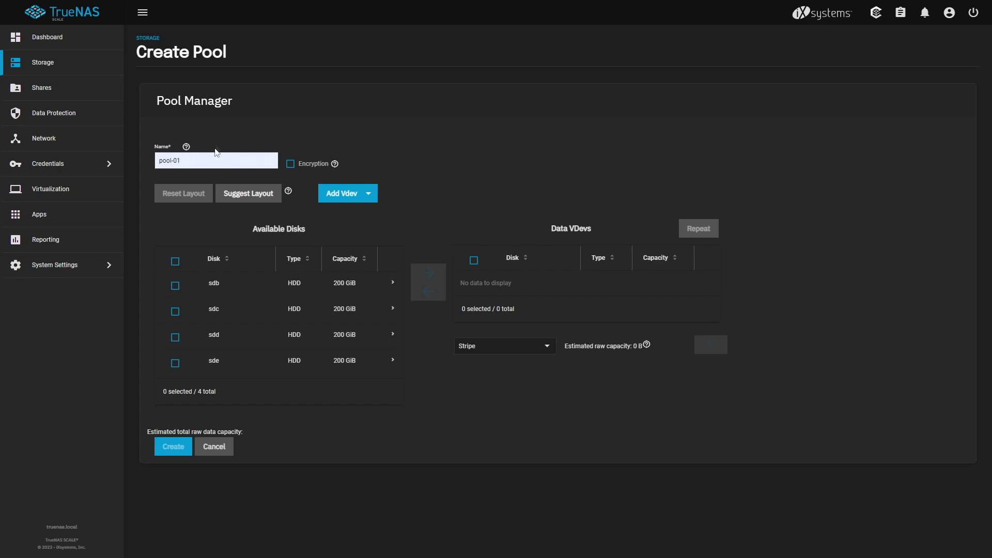
Suggest a layout for the four disks, compare Raid-z and Mirror, and settle on Raid-z2.
{"action": "left_click", "coordinate": [261, 193]}
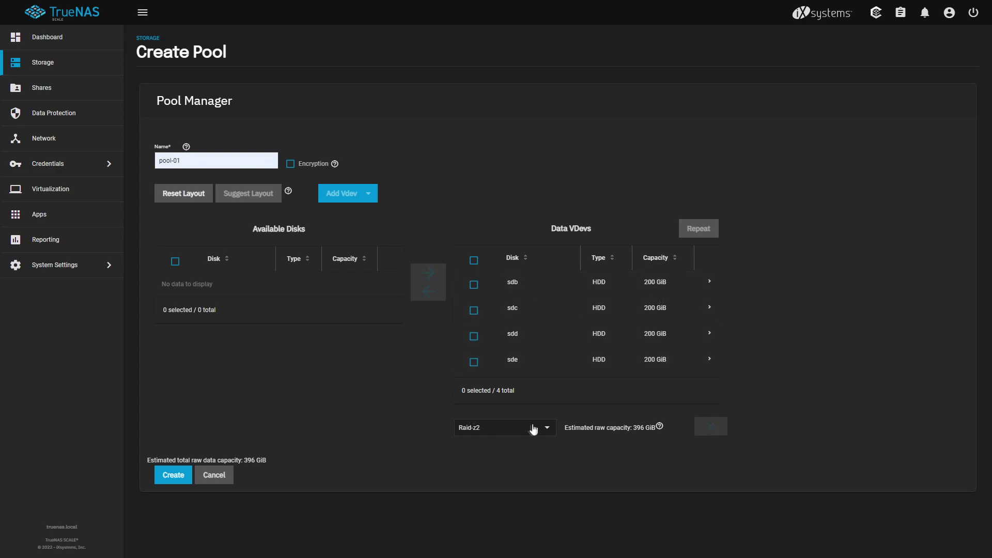
{"action": "left_click", "coordinate": [495, 433]}
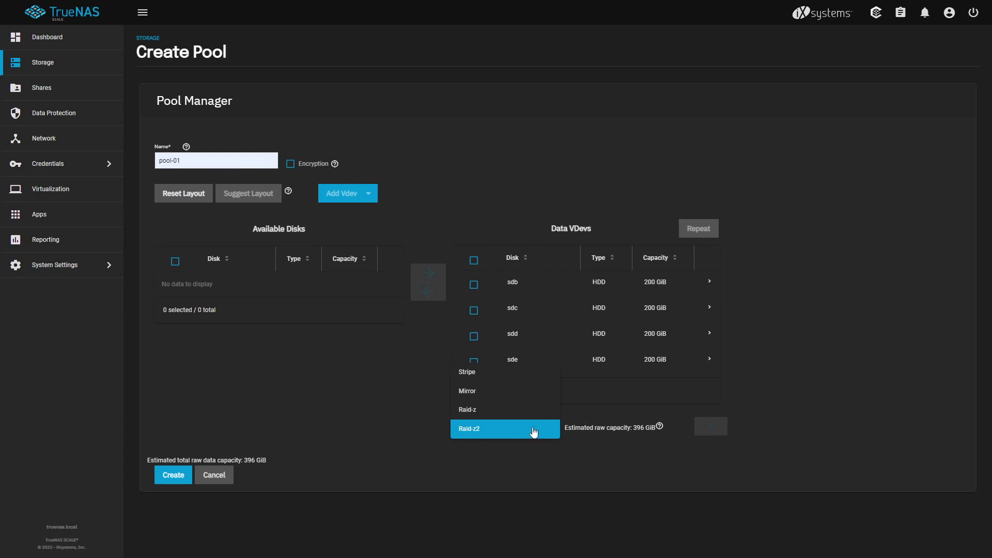
{"action": "left_click", "coordinate": [533, 300]}
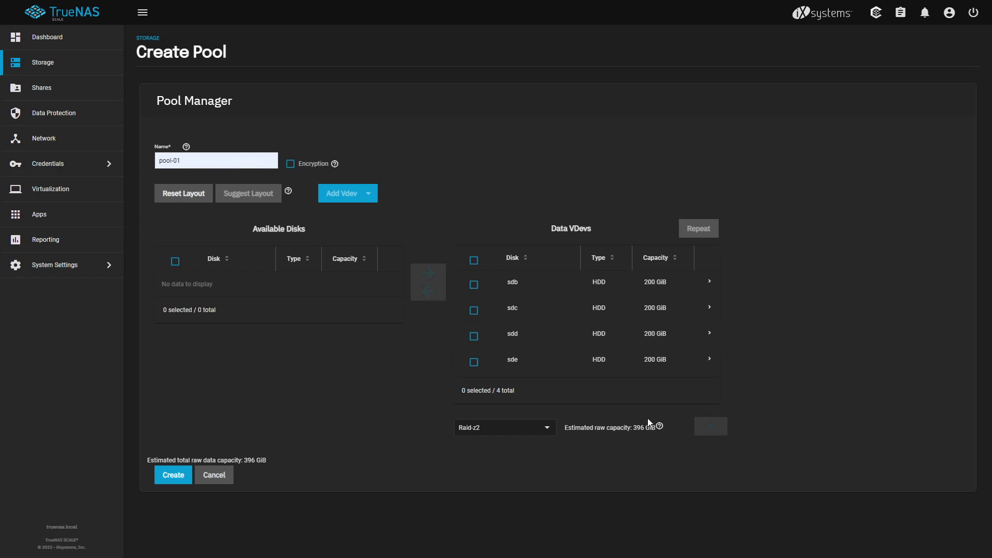
{"action": "left_click", "coordinate": [521, 430]}
{"action": "left_click", "coordinate": [543, 413]}
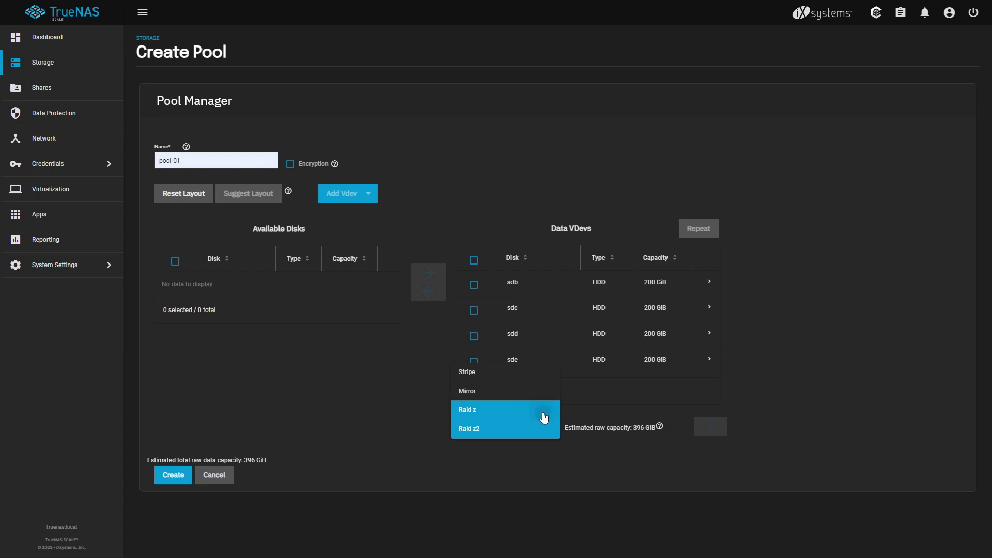
{"action": "left_click_drag", "start_coordinate": [634, 428], "coordinate": [657, 435]}
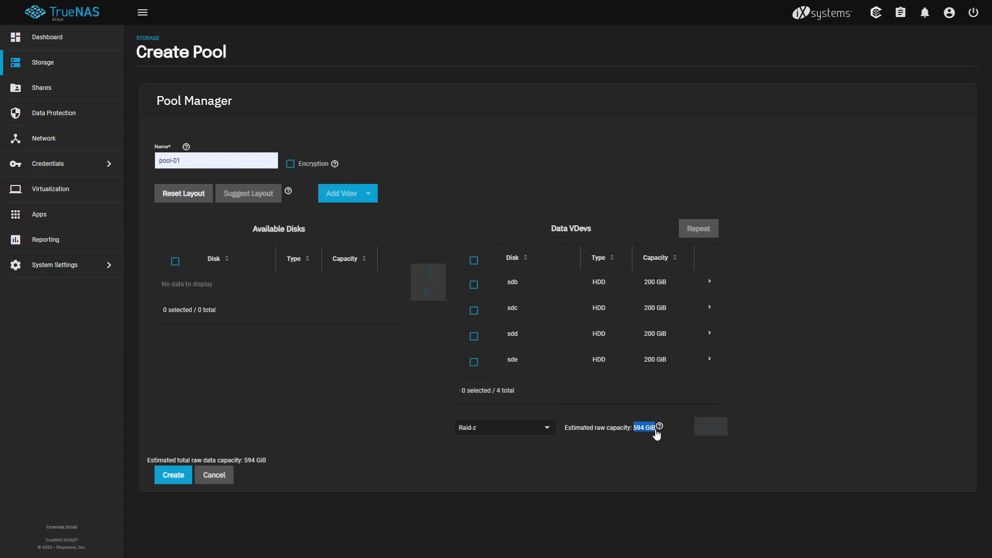
{"action": "left_click", "coordinate": [544, 433]}
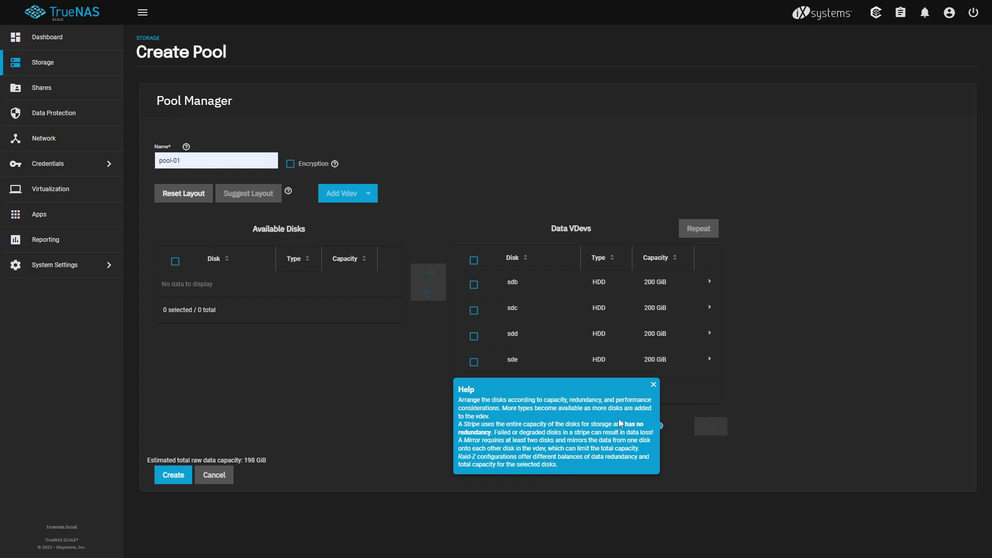
{"action": "left_click", "coordinate": [654, 384]}
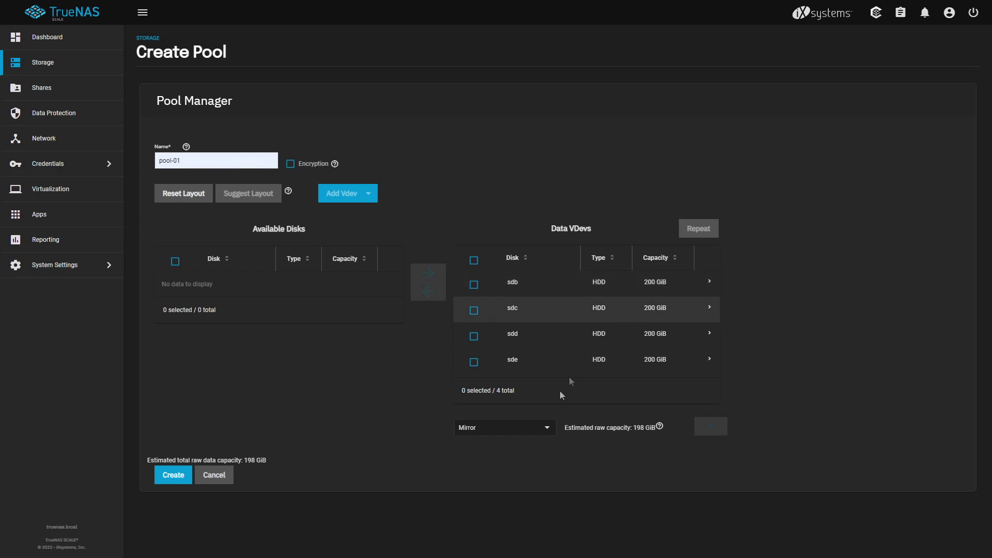
{"action": "left_click", "coordinate": [541, 437]}
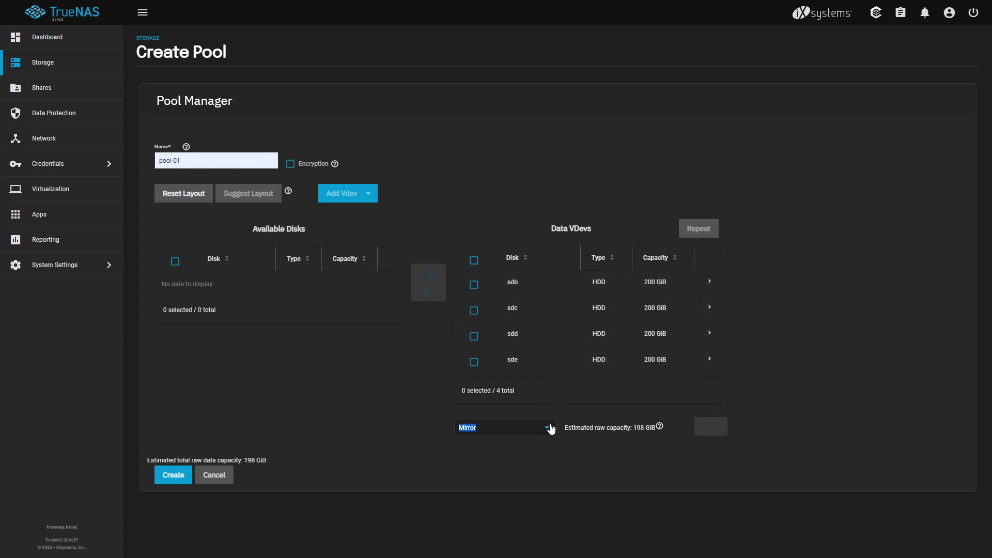
{"action": "left_click", "coordinate": [509, 469]}
{"action": "left_click", "coordinate": [515, 429]}
{"action": "left_click", "coordinate": [547, 451]}
Create pool-01, confirming that the disks will be erased.
{"action": "left_click", "coordinate": [174, 478]}
{"action": "left_click", "coordinate": [425, 305]}
{"action": "left_click", "coordinate": [535, 308]}
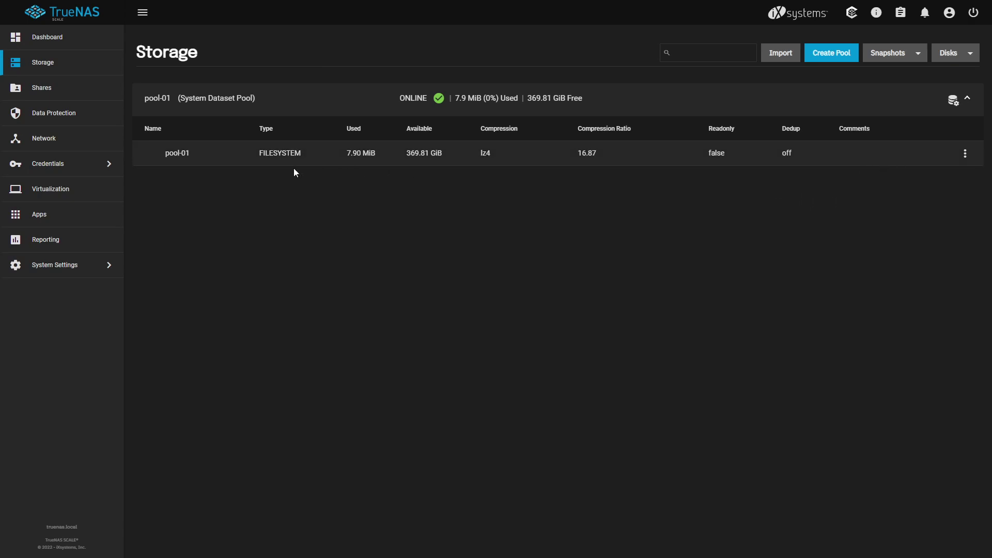
Show the Local Users list, which holds only root, and close the hidden built-in users note.
{"action": "left_click", "coordinate": [117, 169]}
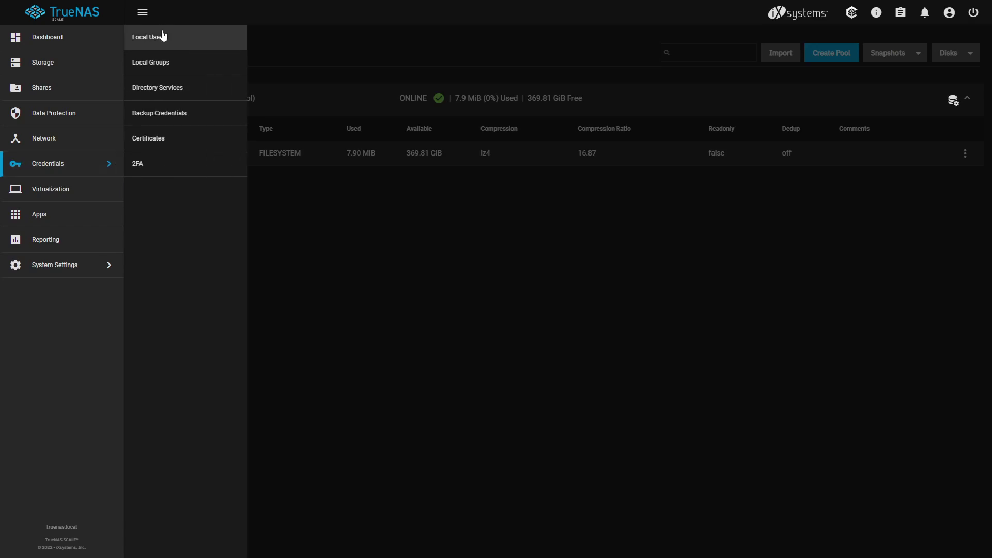
{"action": "left_click", "coordinate": [163, 47]}
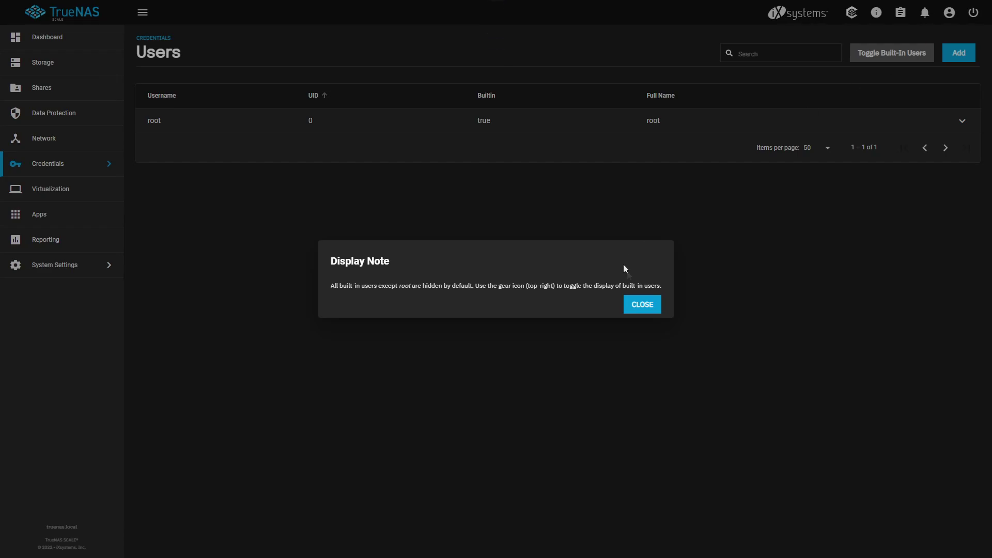
{"action": "left_click", "coordinate": [650, 309]}
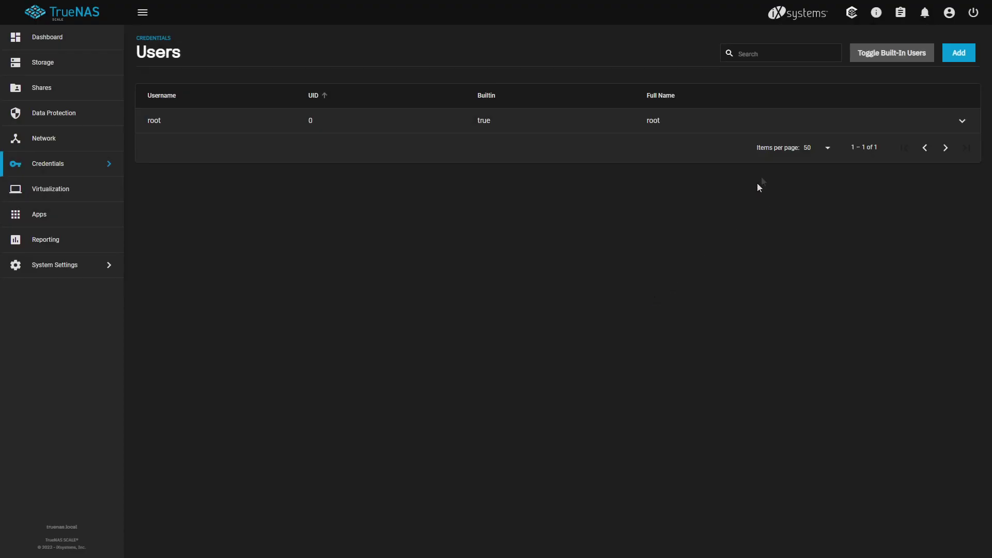
Create a local user with full name, username and password, keeping Samba authentication enabled.
{"action": "left_click", "coordinate": [965, 55]}
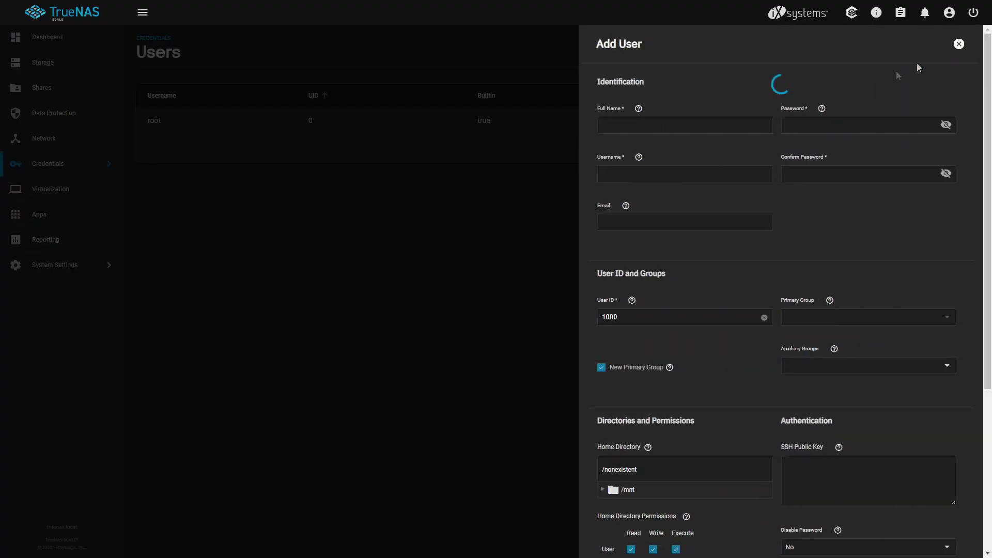
{"action": "left_click", "coordinate": [664, 130]}
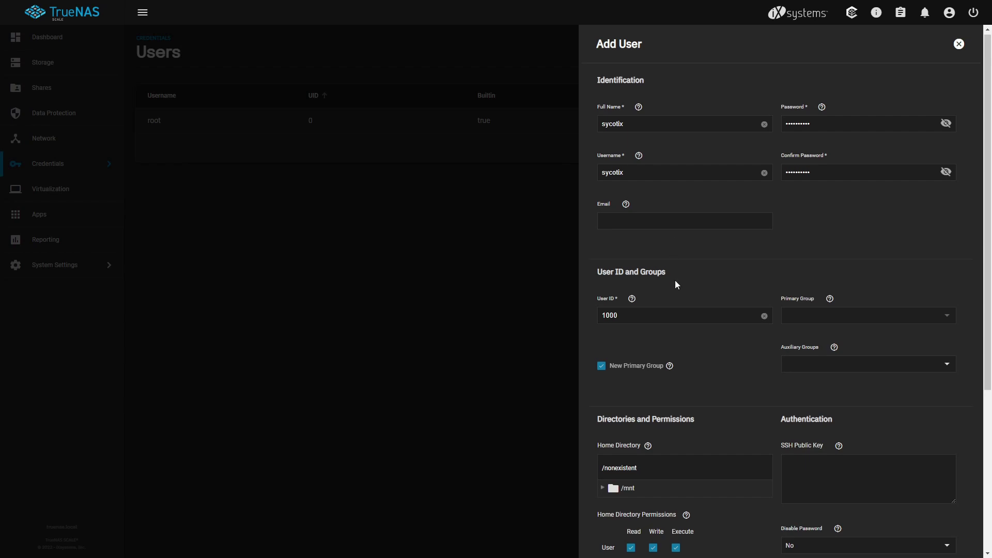
{"action": "scroll", "coordinate": [643, 249], "scroll_direction": "down", "scroll_amount": 2}
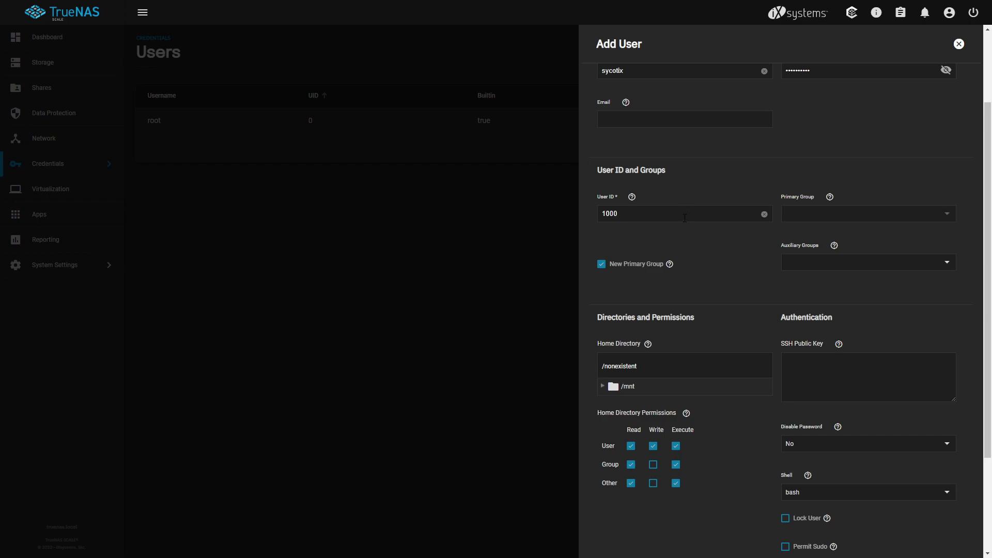
{"action": "scroll", "coordinate": [732, 312], "scroll_direction": "down", "scroll_amount": 3}
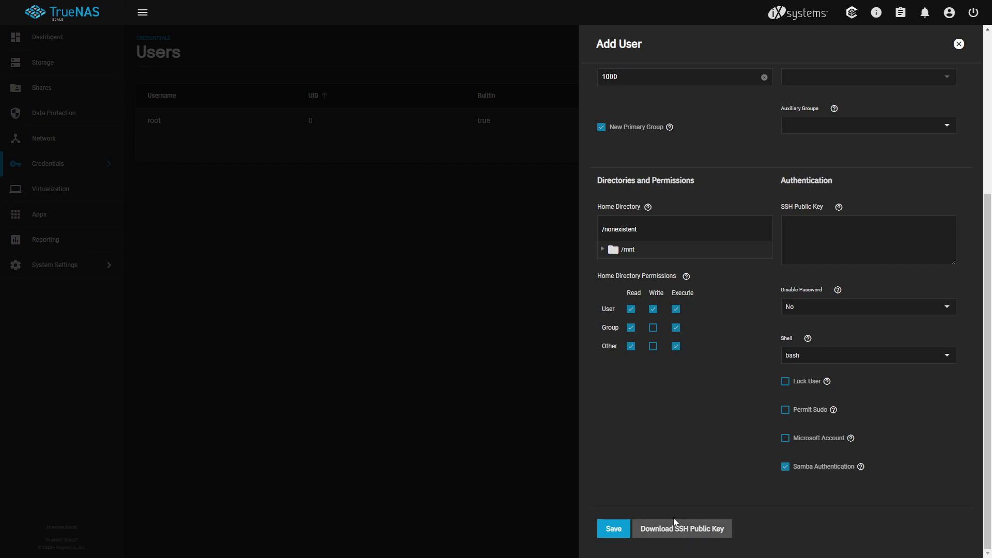
{"action": "left_click", "coordinate": [614, 530]}
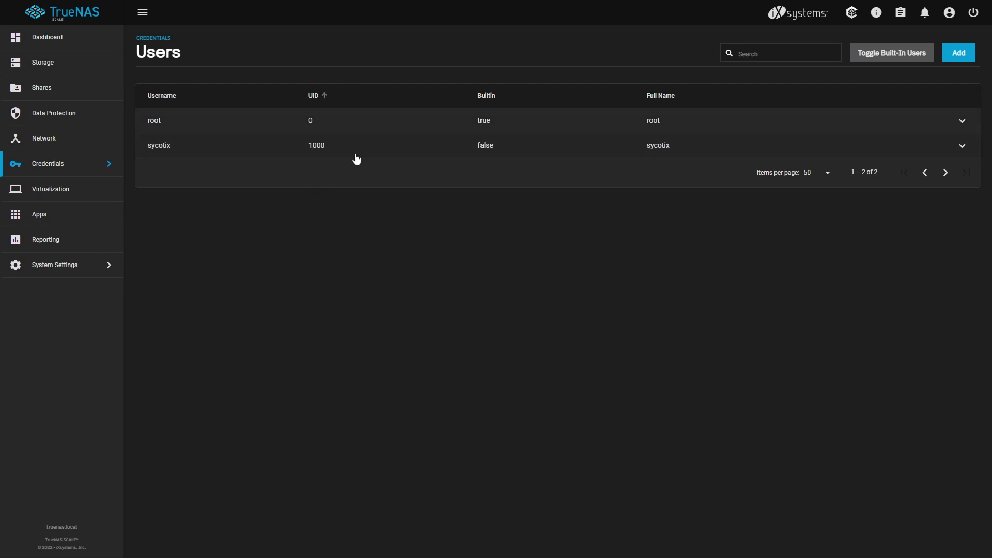
Check Local Groups for the new user's GID 1000 group, decline saving the password, and return to Storage.
{"action": "left_click", "coordinate": [100, 164]}
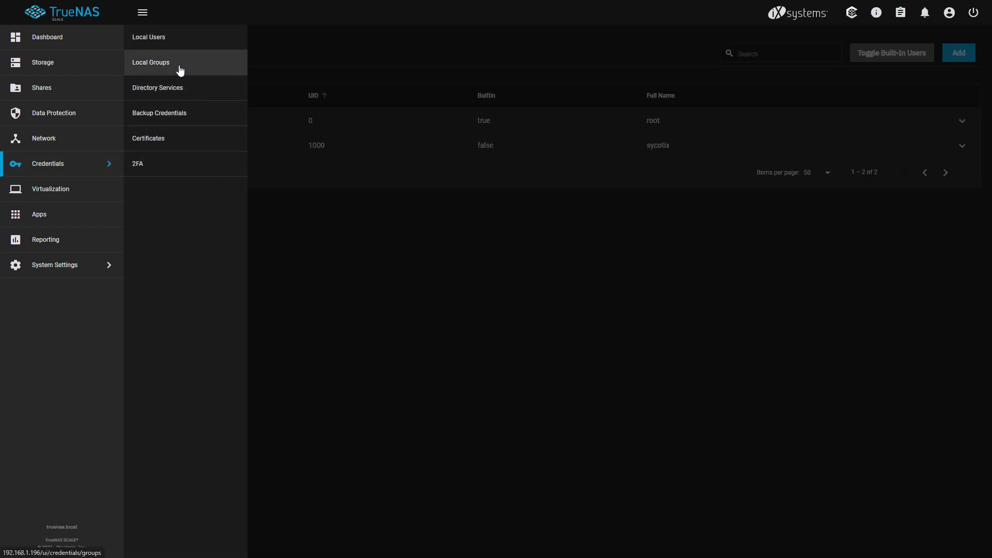
{"action": "left_click", "coordinate": [182, 70]}
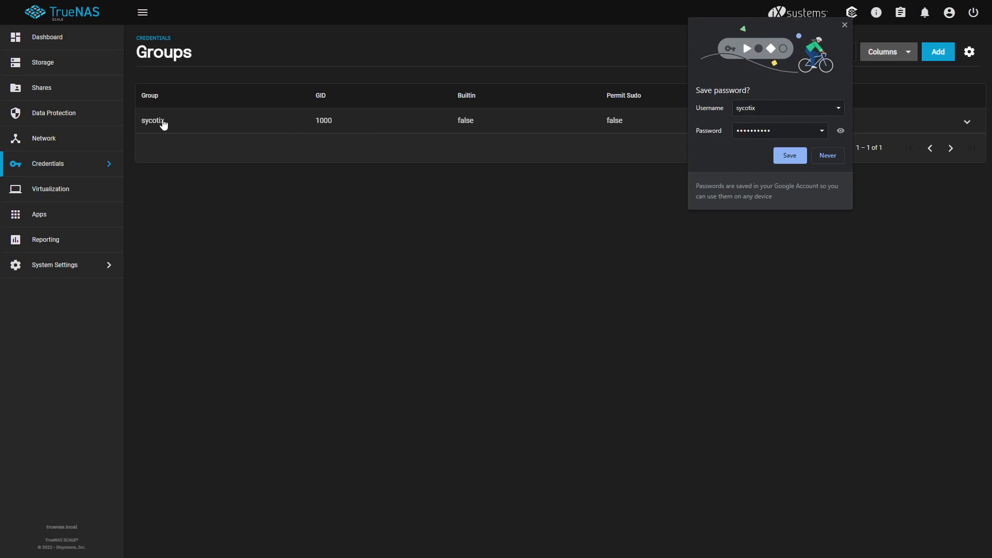
{"action": "left_click", "coordinate": [628, 309]}
{"action": "left_click", "coordinate": [845, 24]}
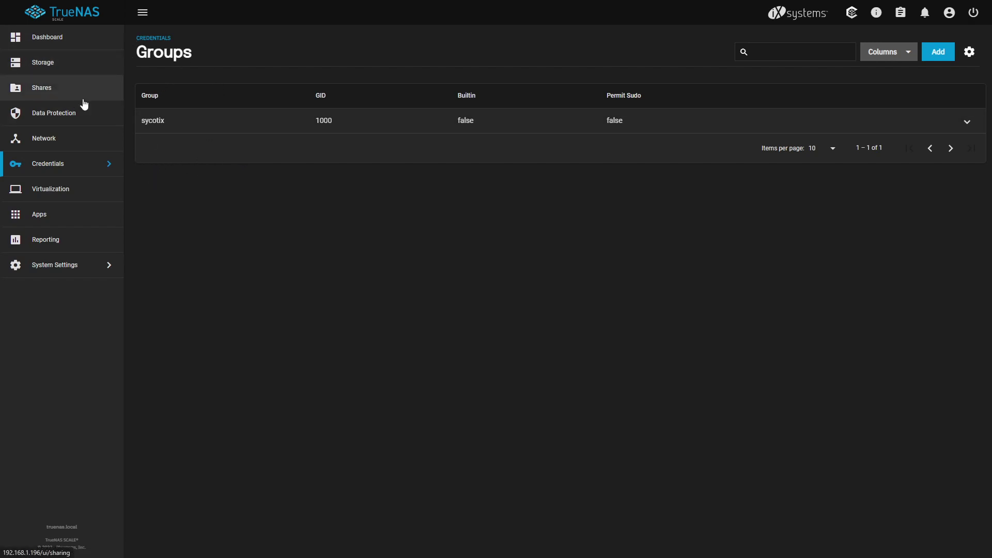
{"action": "left_click", "coordinate": [66, 68]}
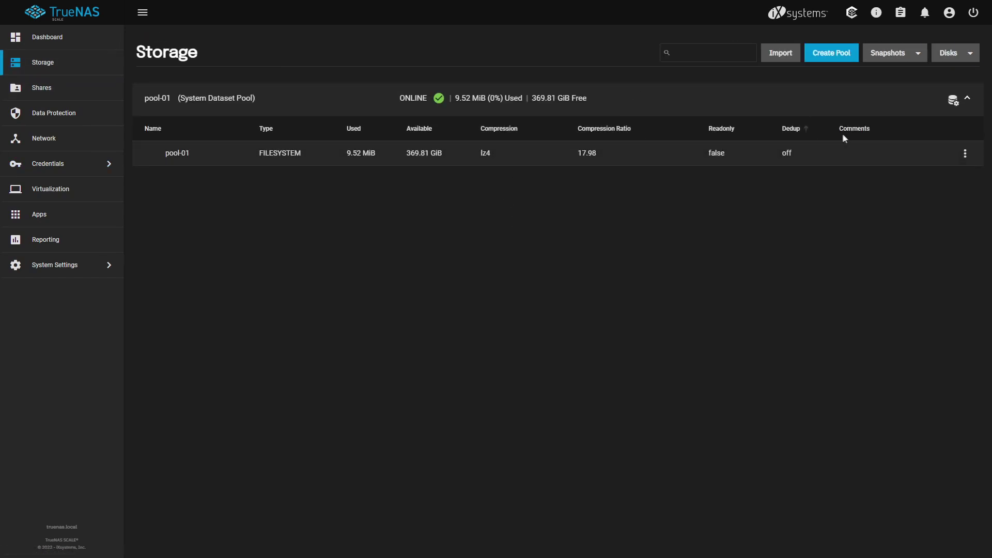
Add a dataset under pool-01 named 'media' with the comment 'Media storage'.
{"action": "left_click", "coordinate": [965, 154]}
{"action": "left_click", "coordinate": [966, 154]}
{"action": "left_click", "coordinate": [965, 154]}
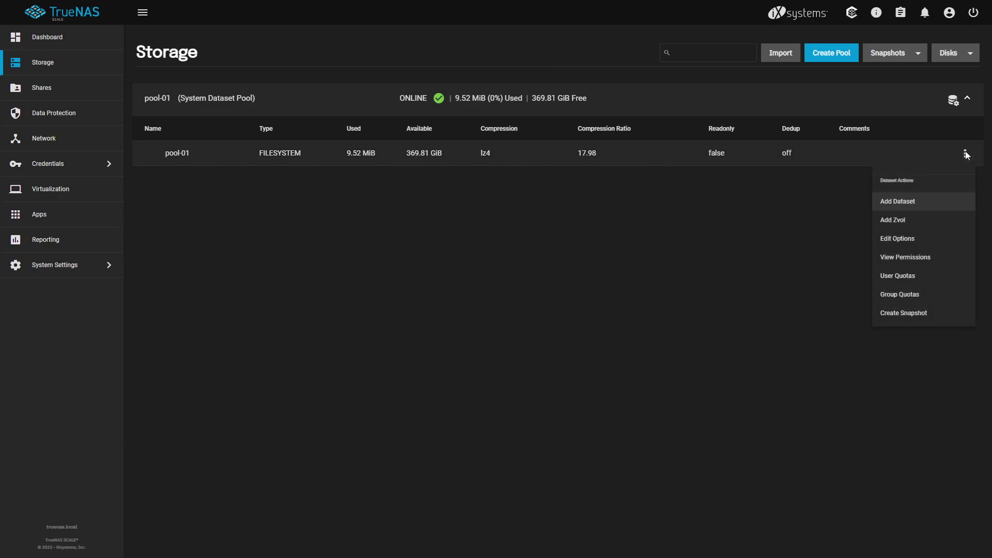
{"action": "left_click", "coordinate": [911, 204]}
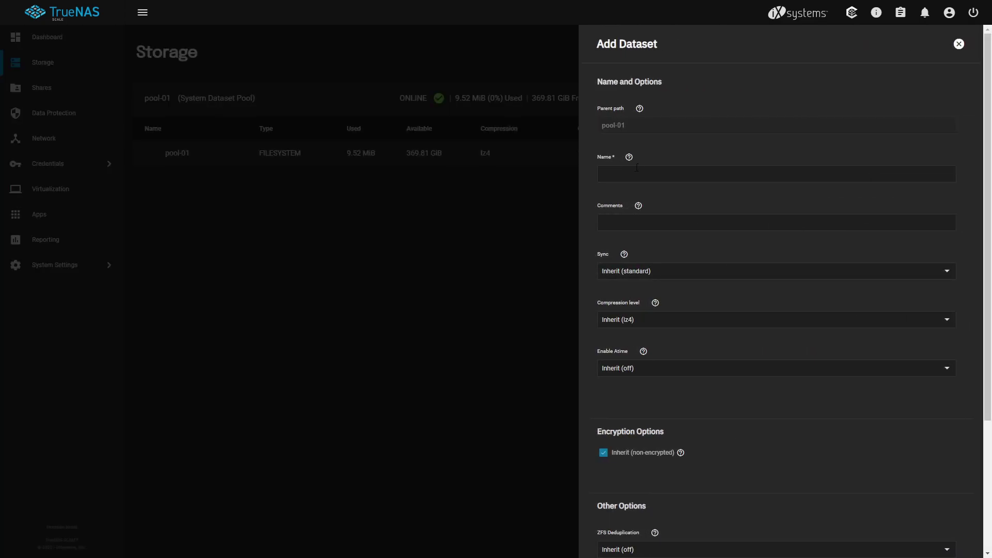
{"action": "left_click", "coordinate": [660, 178]}
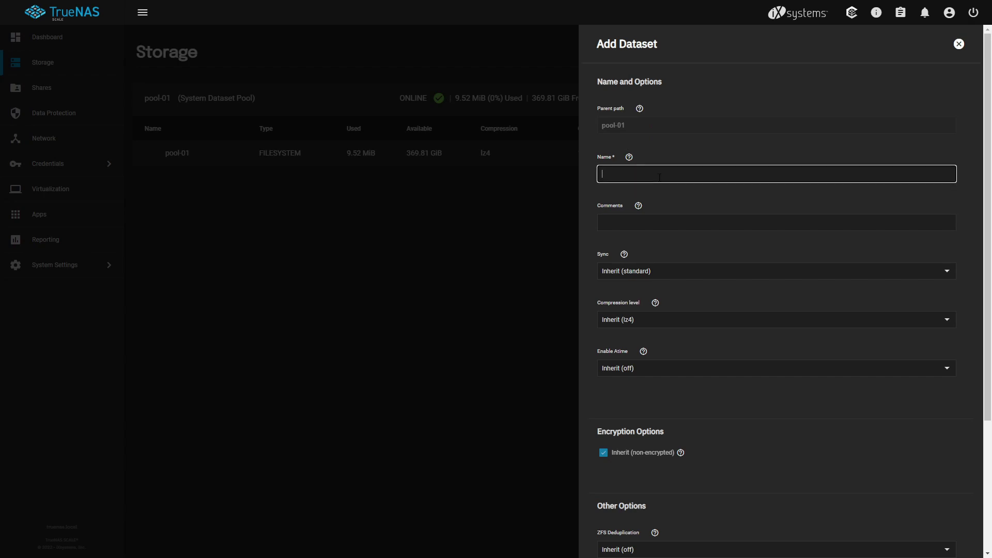
{"action": "type", "text": "media"}
{"action": "left_click", "coordinate": [624, 204]}
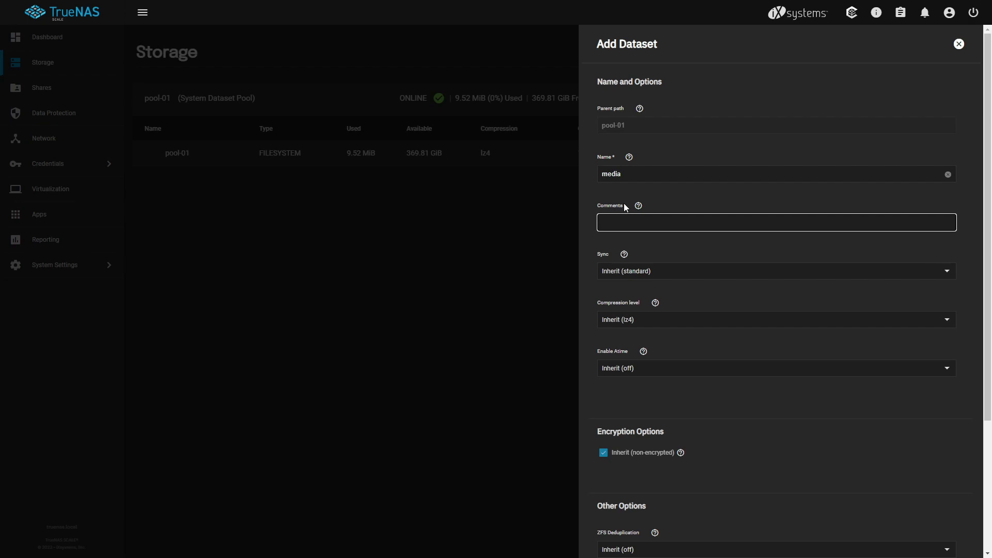
{"action": "type", "text": "Media storage"}
Keep sync inherited, review the deduplication help and advanced options, and save the dataset.
{"action": "left_click", "coordinate": [650, 273]}
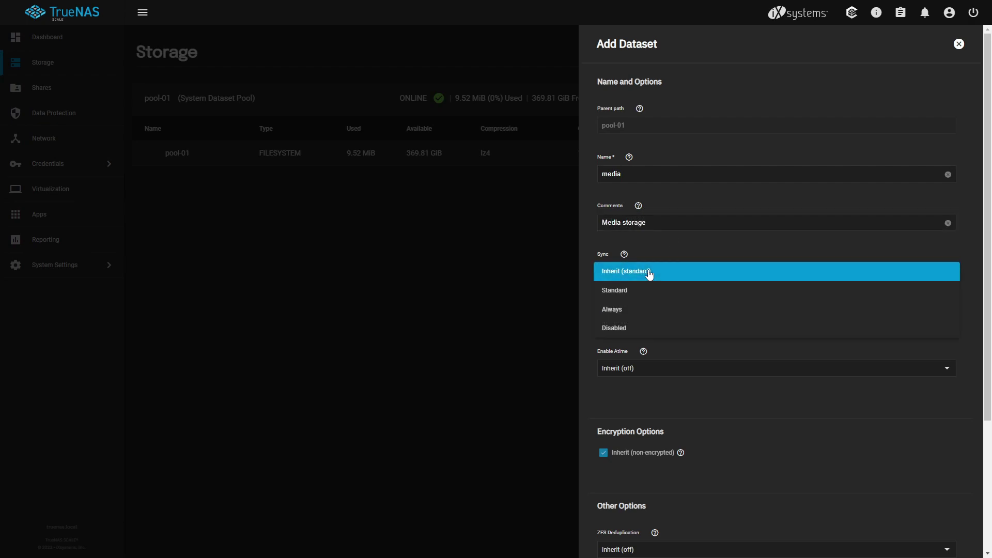
{"action": "left_click", "coordinate": [650, 274]}
{"action": "scroll", "coordinate": [687, 355], "scroll_direction": "down", "scroll_amount": 3}
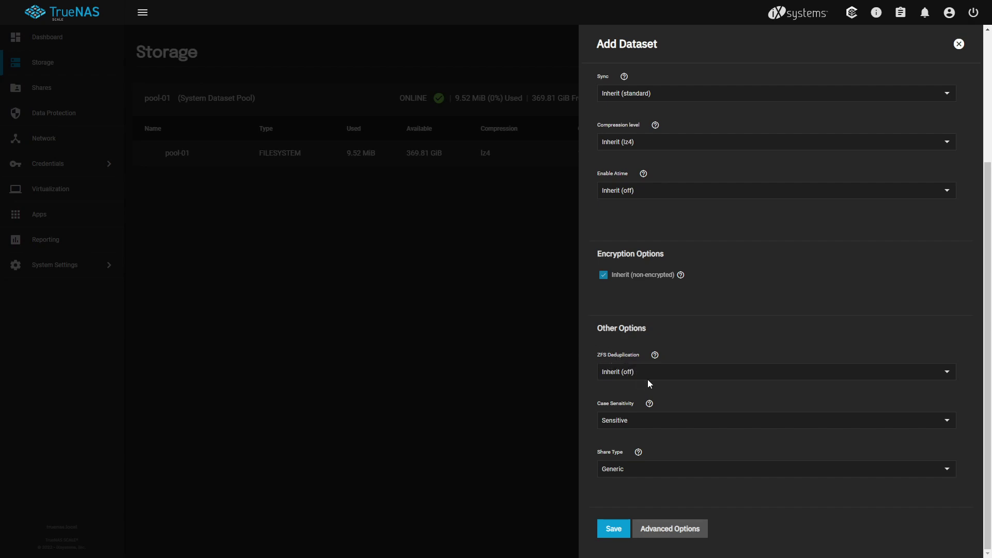
{"action": "left_click", "coordinate": [655, 355]}
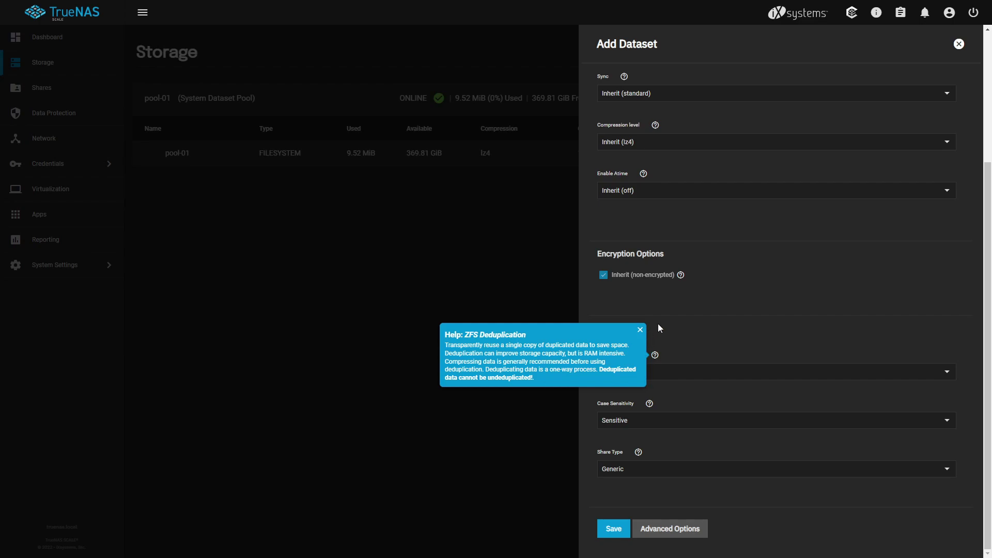
{"action": "left_click", "coordinate": [701, 311]}
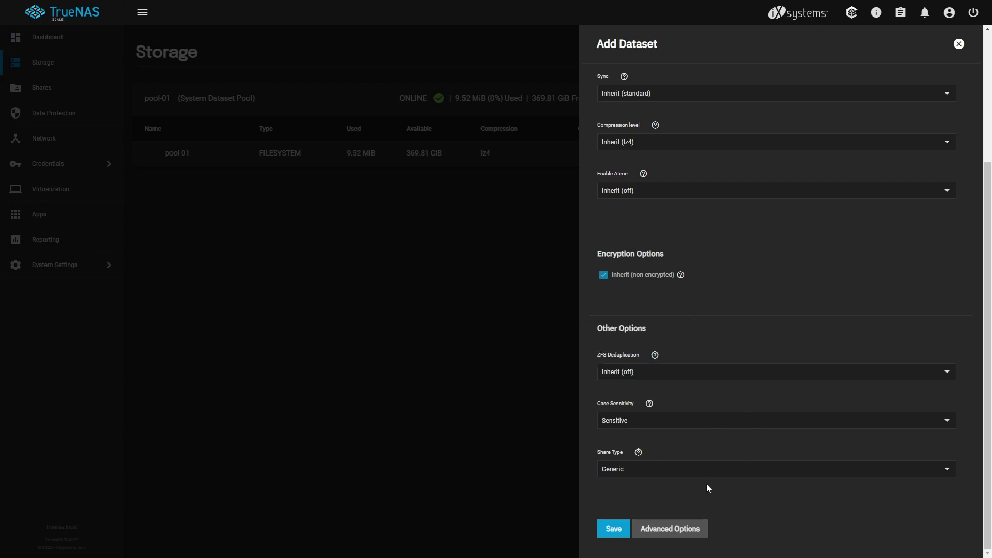
{"action": "left_click", "coordinate": [690, 526]}
{"action": "scroll", "coordinate": [667, 362], "scroll_direction": "down", "scroll_amount": 10}
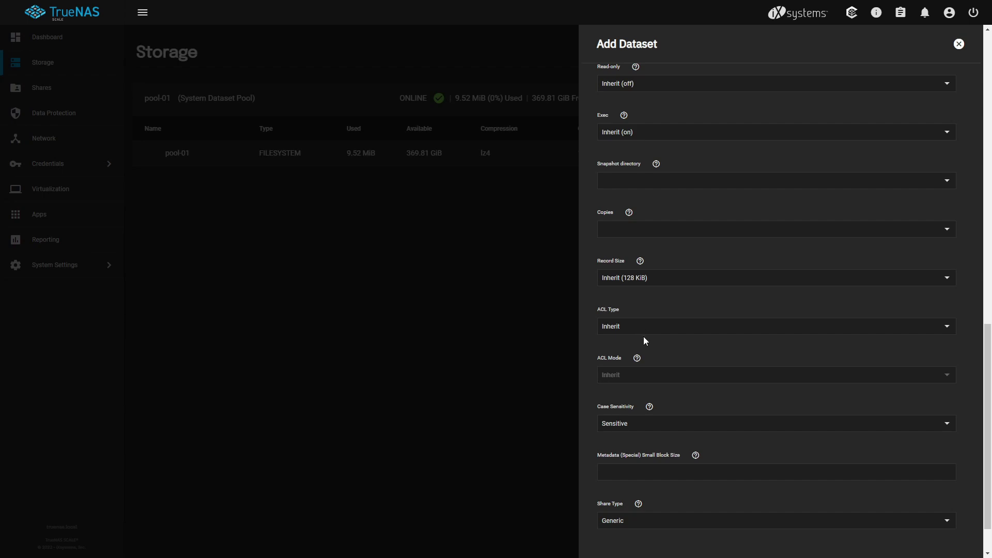
{"action": "scroll", "coordinate": [644, 337], "scroll_direction": "down", "scroll_amount": 1}
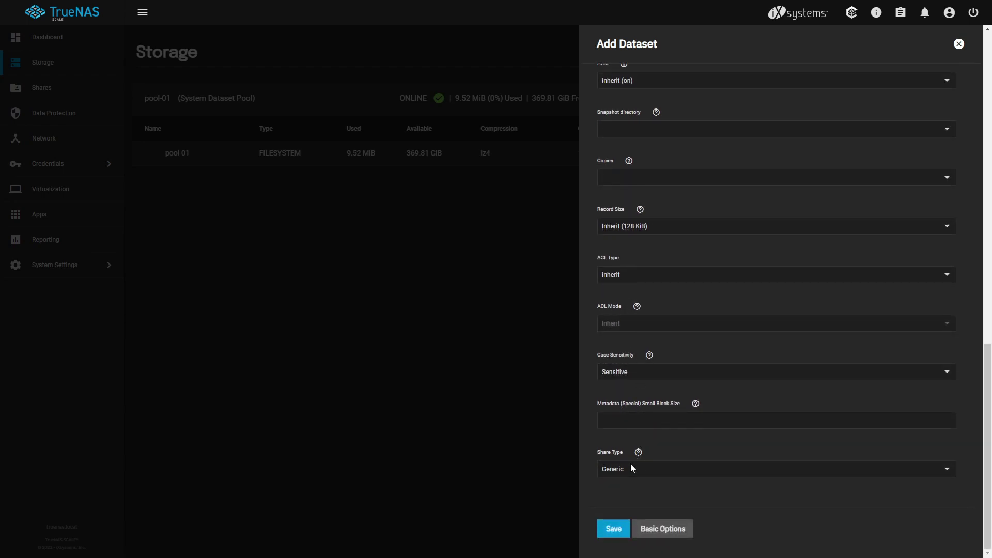
{"action": "left_click", "coordinate": [610, 528]}
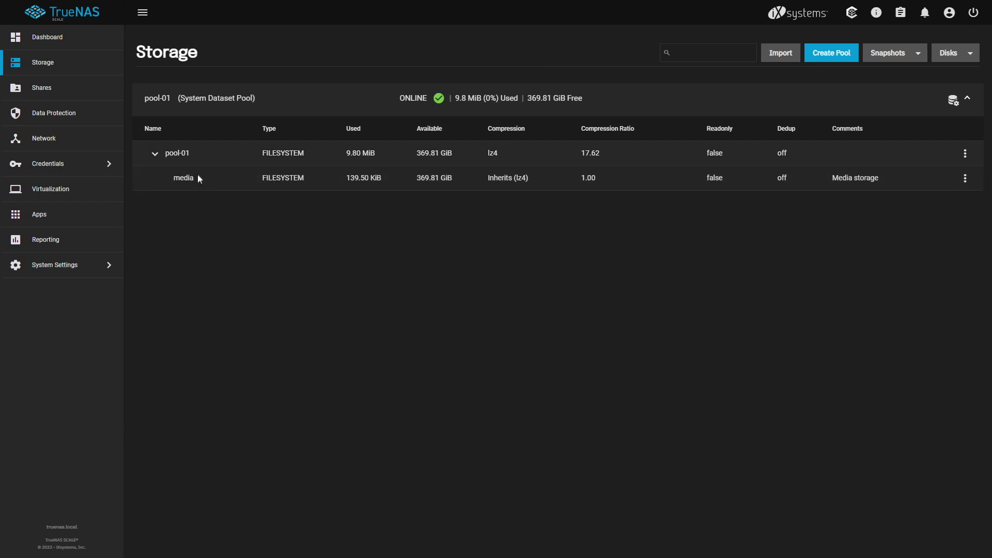
Go to the Sharing page and begin adding a Windows (SMB) share.
{"action": "left_click_drag", "start_coordinate": [196, 178], "coordinate": [165, 184]}
{"action": "left_click", "coordinate": [457, 192]}
{"action": "left_click", "coordinate": [64, 93]}
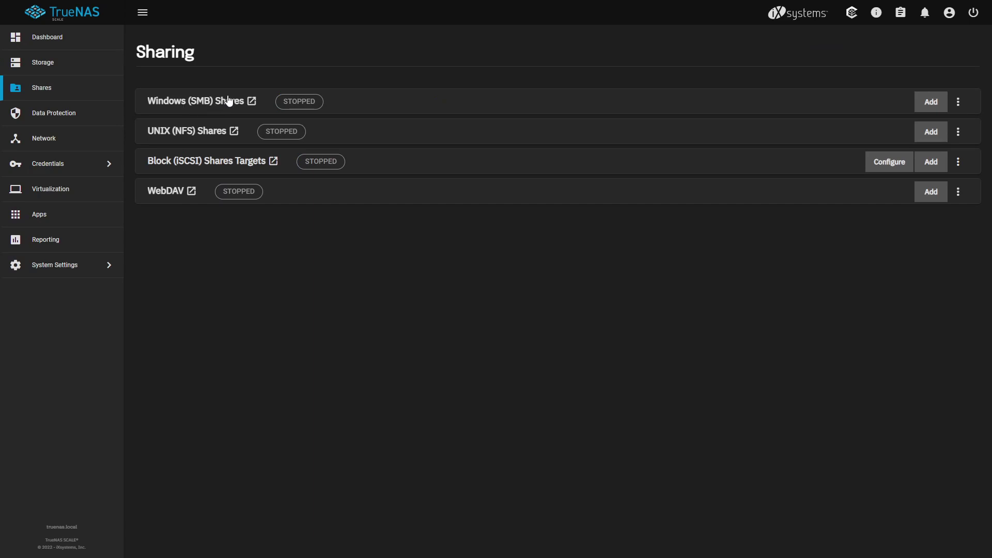
{"action": "left_click", "coordinate": [940, 107]}
Point the share at /mnt/pool-01/media and name it media-trunas-video.
{"action": "left_click", "coordinate": [768, 151]}
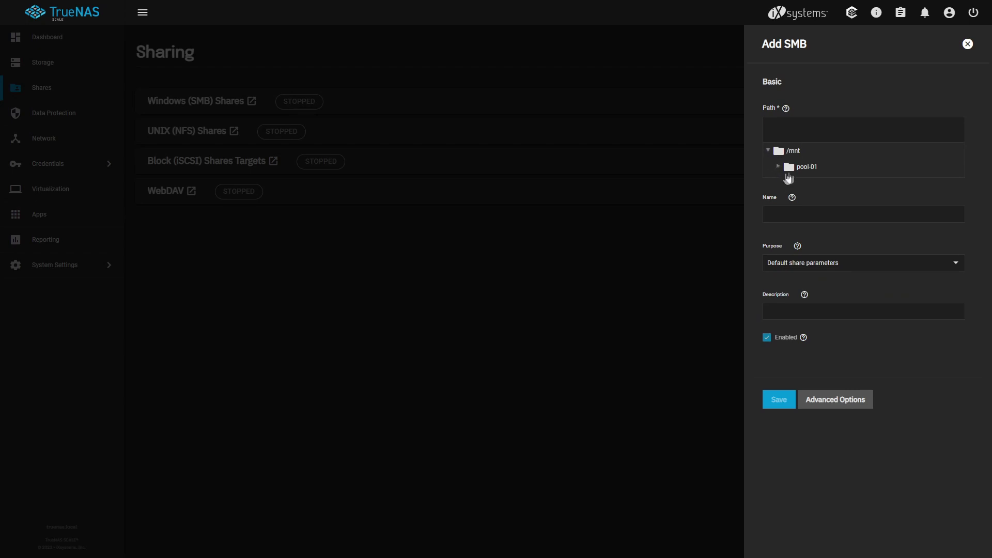
{"action": "left_click", "coordinate": [779, 167]}
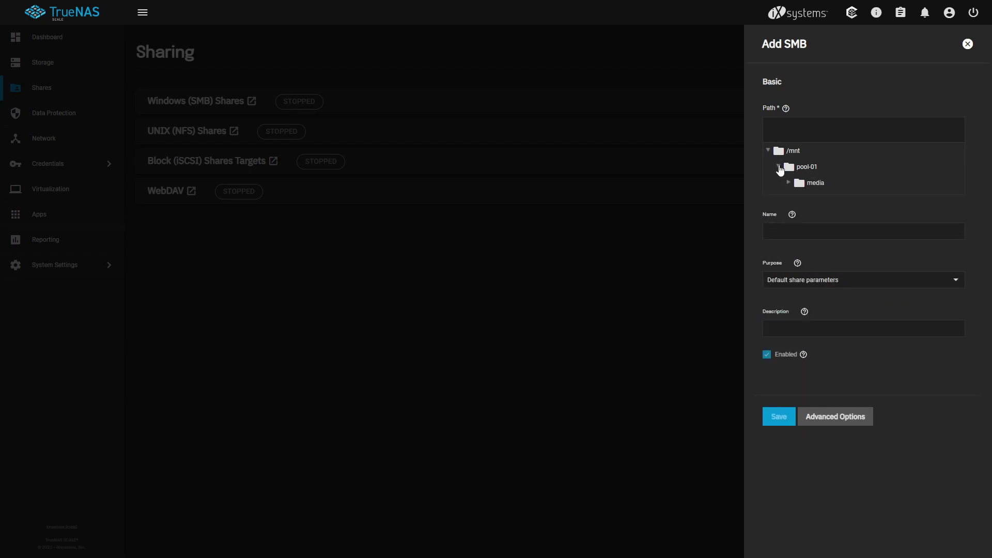
{"action": "left_click", "coordinate": [809, 185]}
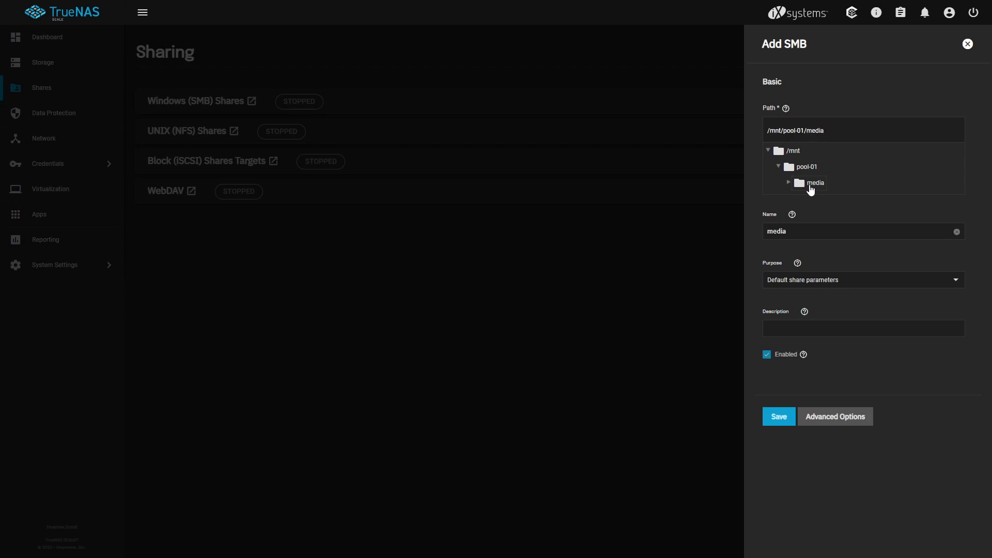
{"action": "left_click", "coordinate": [783, 229]}
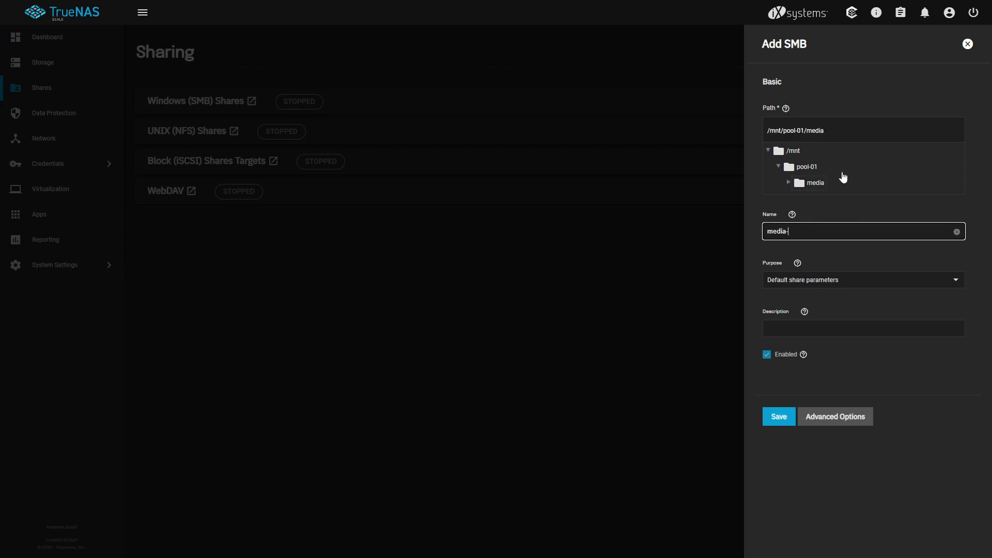
{"action": "type", "text": "-trunas-video"}
{"action": "left_click", "coordinate": [816, 267]}
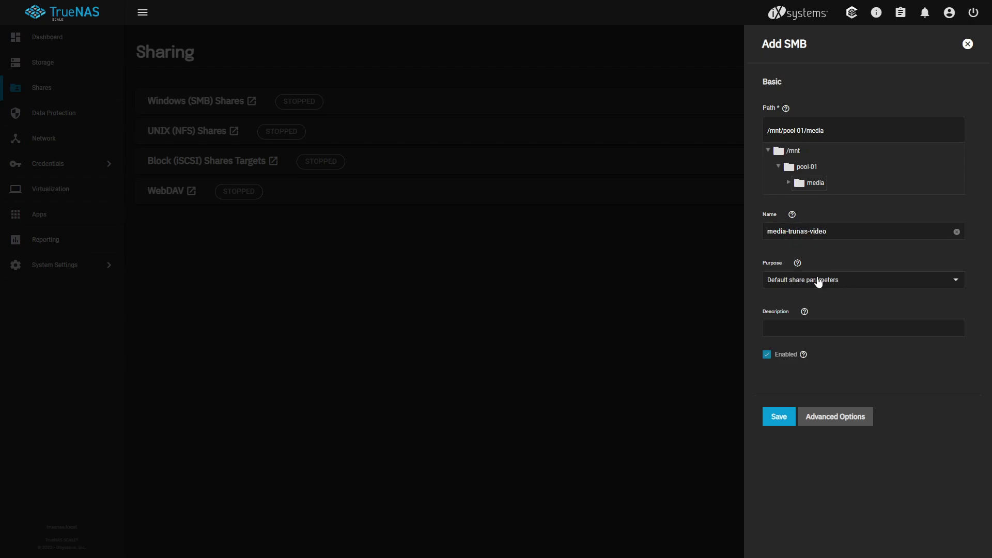
Keep the Default share parameters purpose, review the advanced settings, and save the share.
{"action": "left_click", "coordinate": [820, 284]}
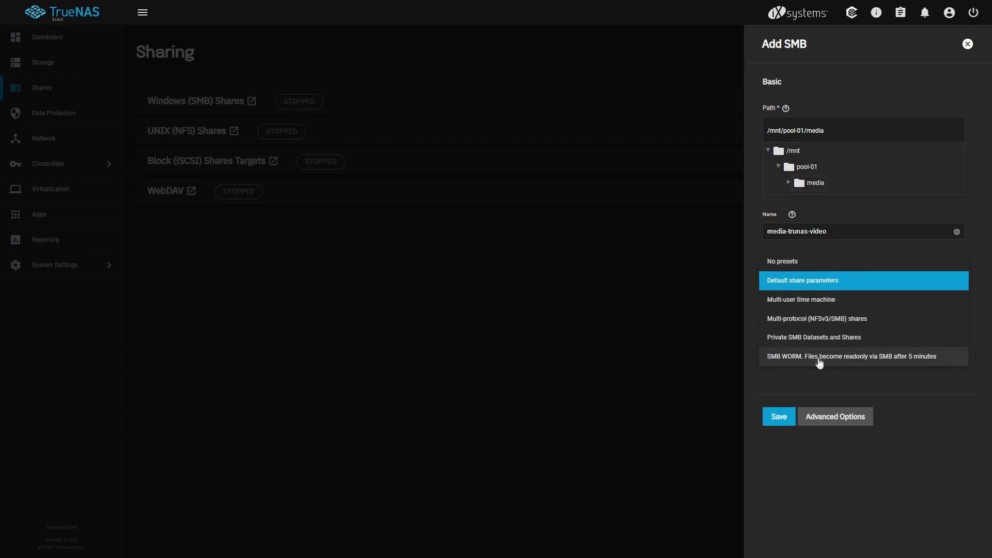
{"action": "left_click", "coordinate": [747, 280]}
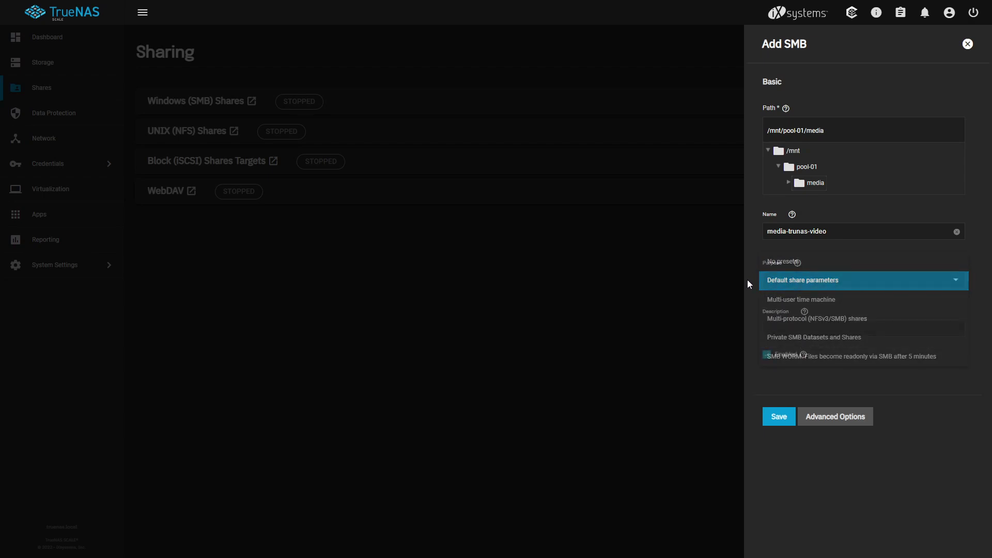
{"action": "left_click", "coordinate": [818, 329]}
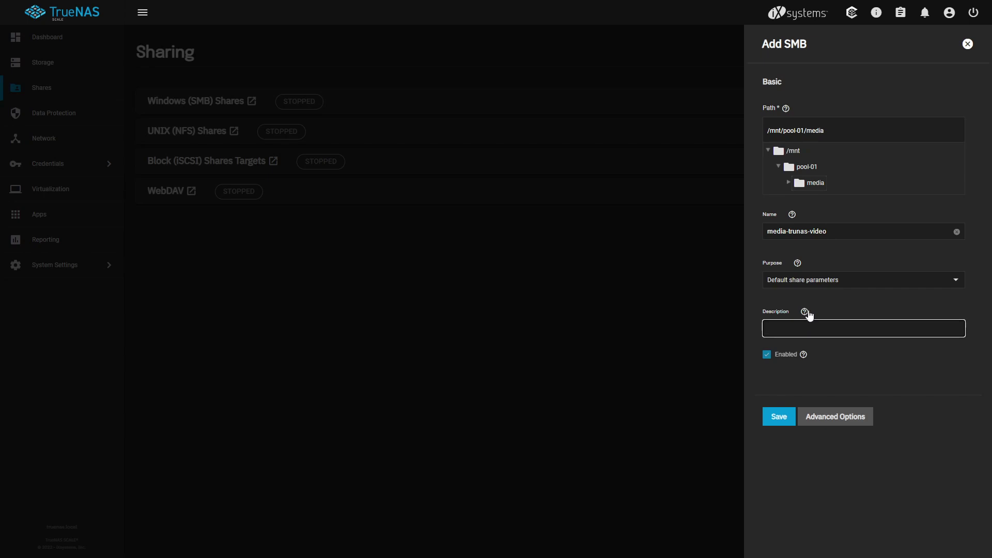
{"action": "left_click", "coordinate": [821, 423]}
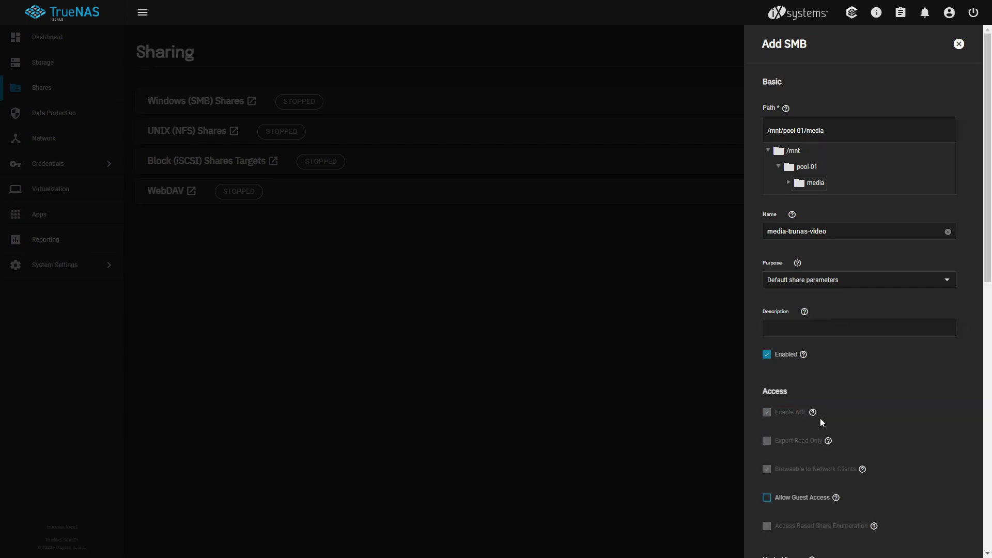
{"action": "scroll", "coordinate": [857, 315], "scroll_direction": "down", "scroll_amount": 1}
{"action": "scroll", "coordinate": [856, 315], "scroll_direction": "down", "scroll_amount": 5}
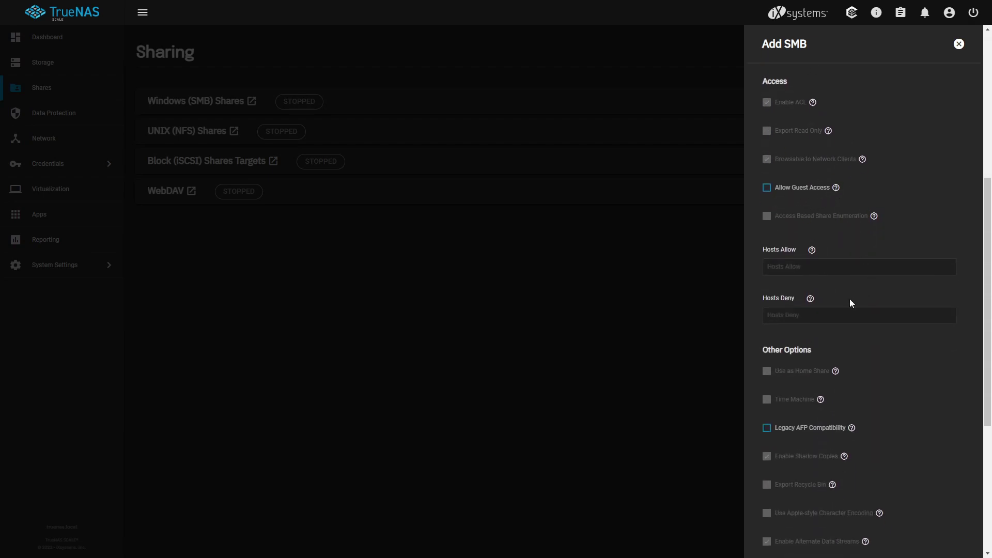
{"action": "scroll", "coordinate": [852, 302], "scroll_direction": "down", "scroll_amount": 5}
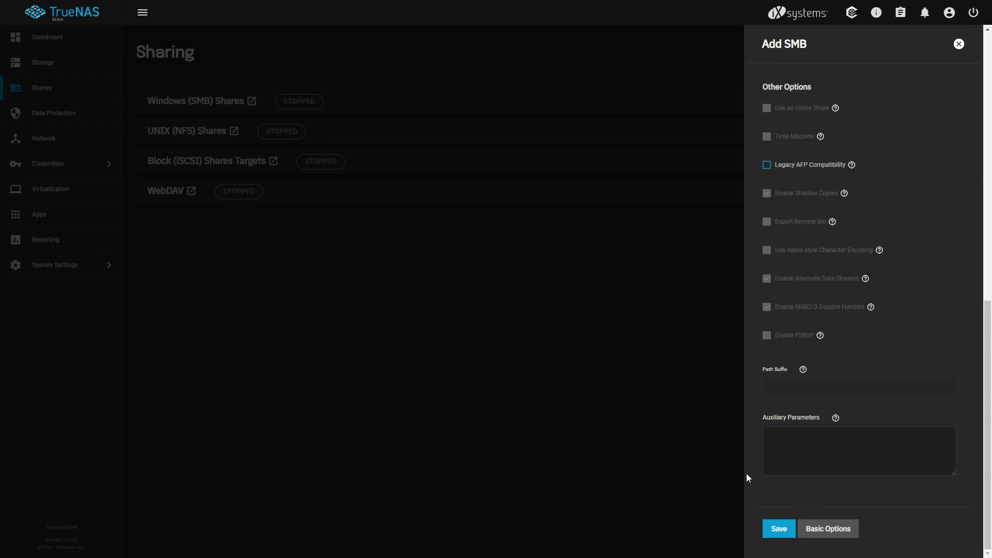
{"action": "left_click", "coordinate": [773, 531]}
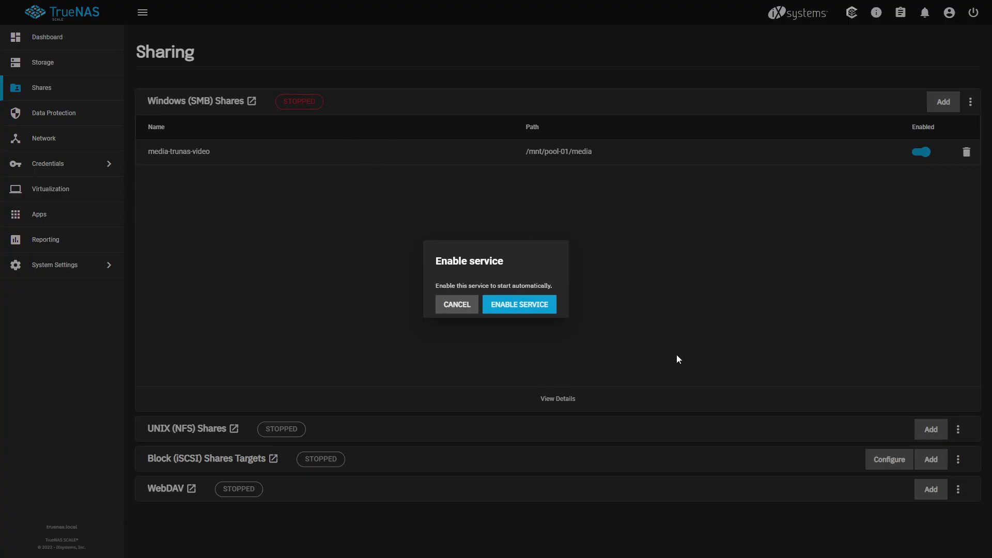
Enable the SMB service to start automatically, then glance at the NFS service options.
{"action": "left_click", "coordinate": [500, 305]}
{"action": "left_click", "coordinate": [531, 325]}
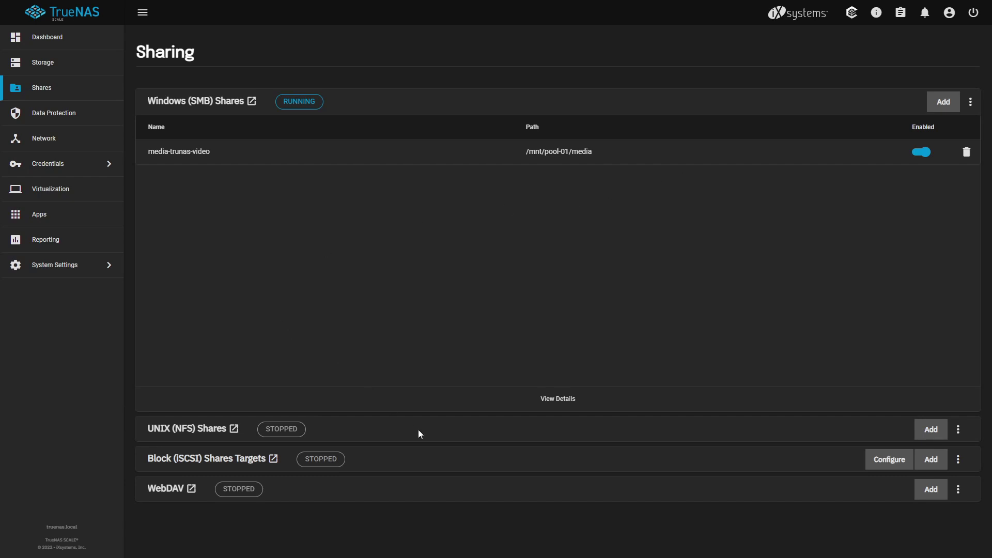
{"action": "left_click", "coordinate": [957, 428]}
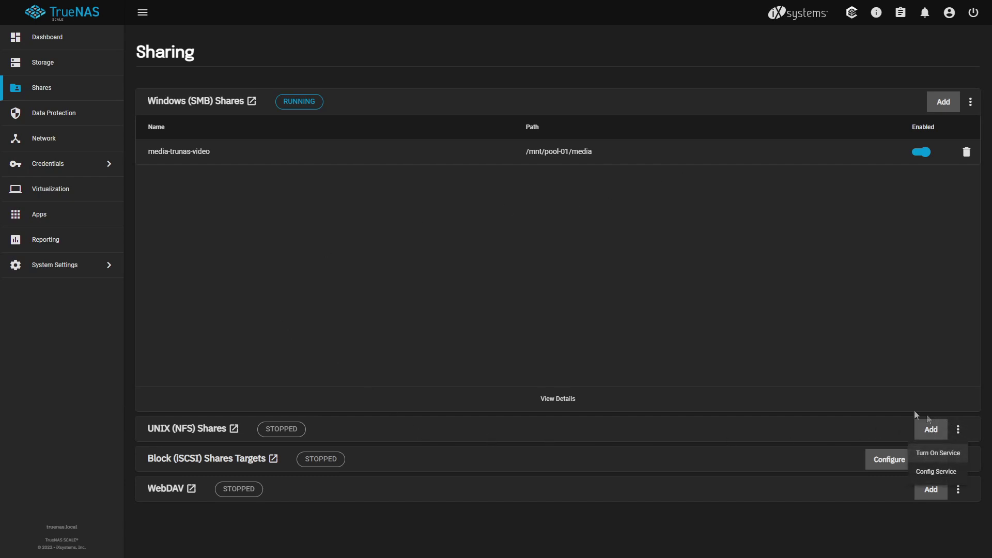
{"action": "left_click", "coordinate": [639, 425]}
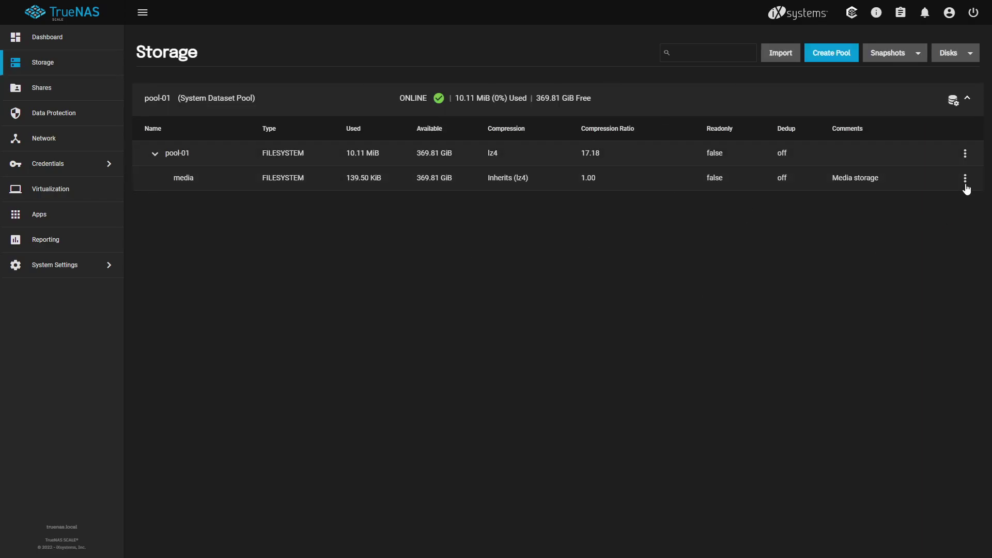
Open the media dataset's permissions and start editing them.
{"action": "left_click", "coordinate": [965, 181]}
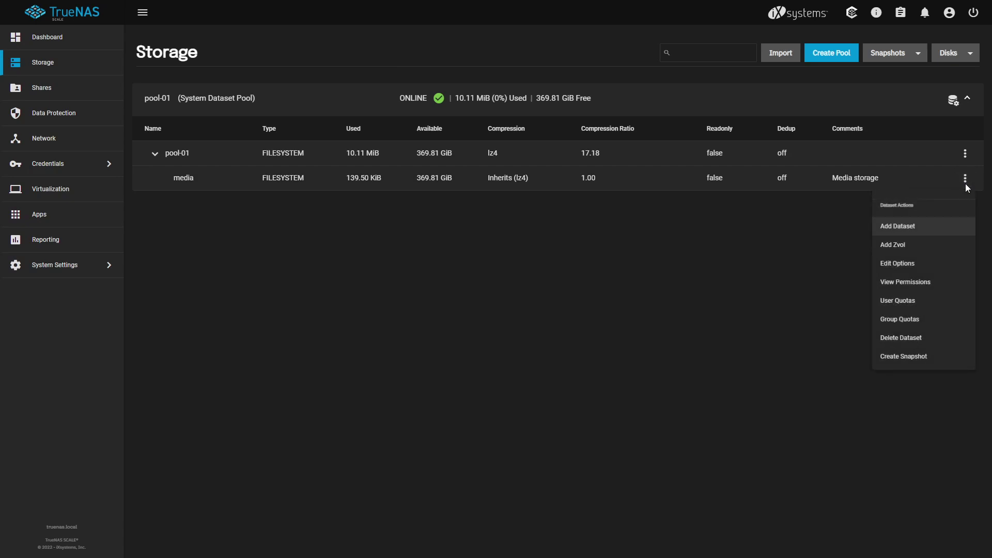
{"action": "left_click", "coordinate": [914, 285]}
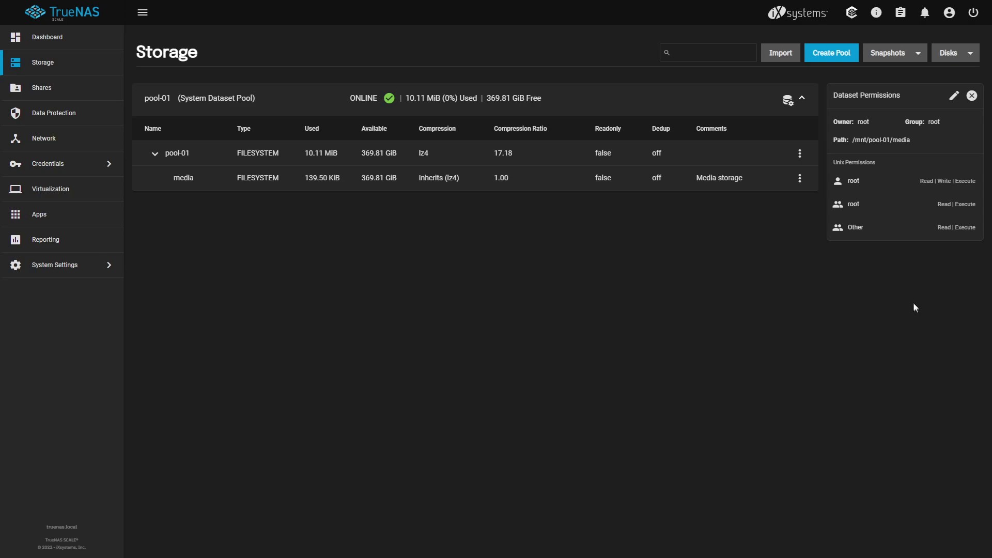
{"action": "left_click", "coordinate": [952, 98]}
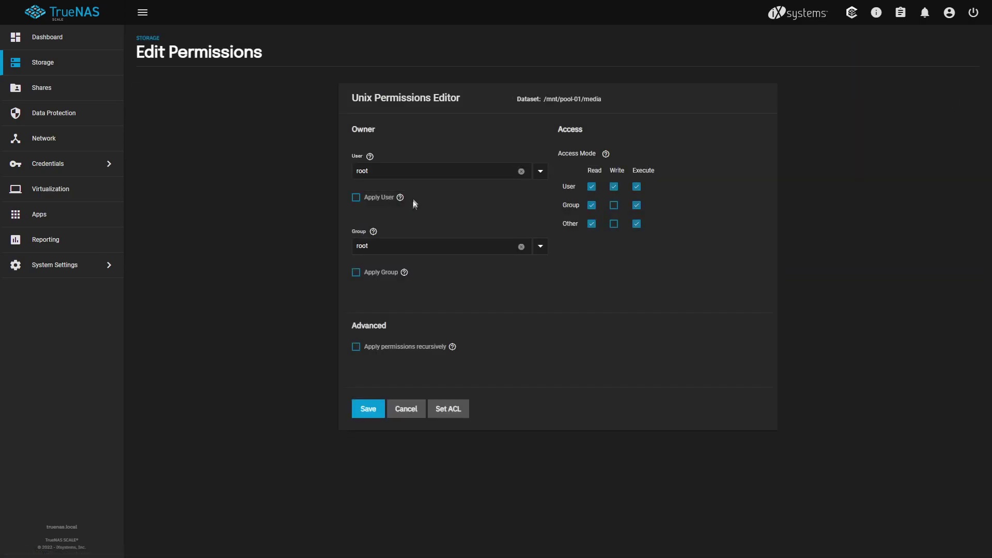
Make the personal user account the media dataset's owner user and apply it.
{"action": "left_click", "coordinate": [539, 173]}
{"action": "scroll", "coordinate": [573, 261], "scroll_direction": "down", "scroll_amount": 10}
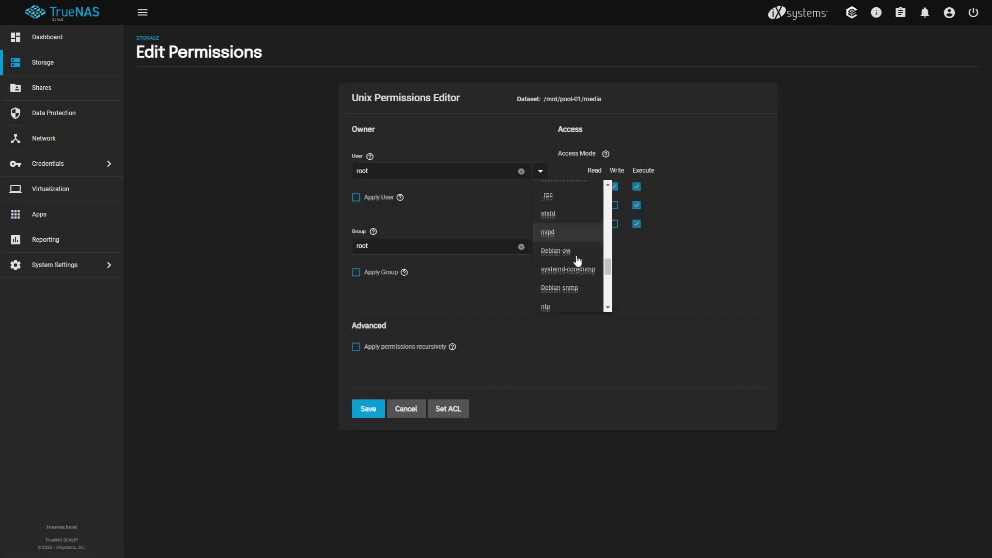
{"action": "left_click", "coordinate": [568, 295]}
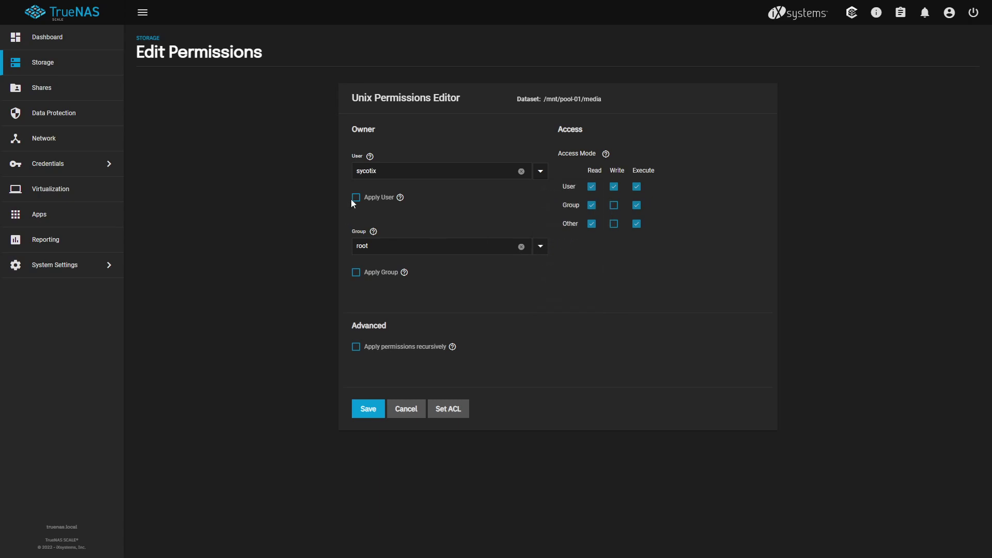
{"action": "left_click", "coordinate": [355, 199]}
Set the owner group to the user's group, apply permissions recursively, and save.
{"action": "left_click", "coordinate": [541, 247]}
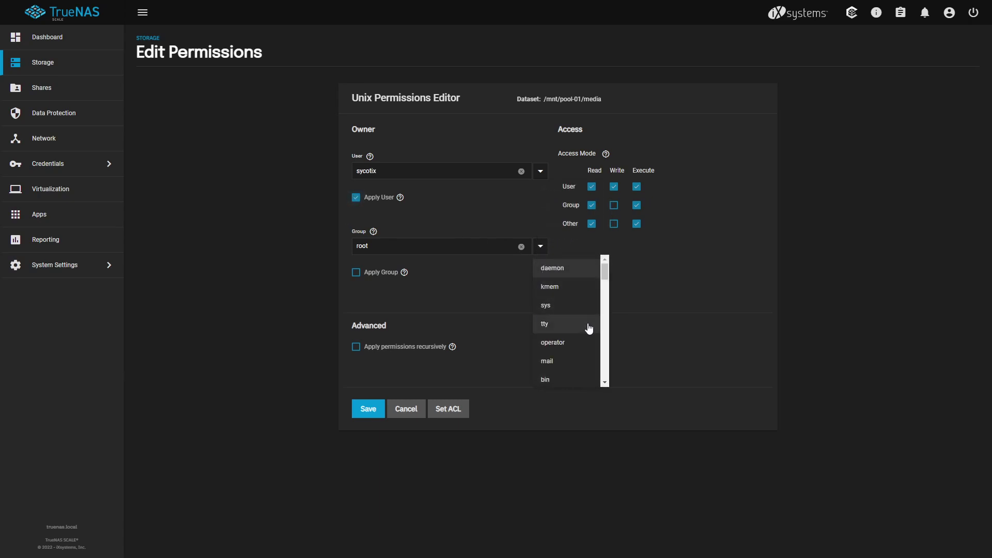
{"action": "scroll", "coordinate": [579, 310], "scroll_direction": "down", "scroll_amount": 5}
{"action": "scroll", "coordinate": [573, 305], "scroll_direction": "down", "scroll_amount": 10}
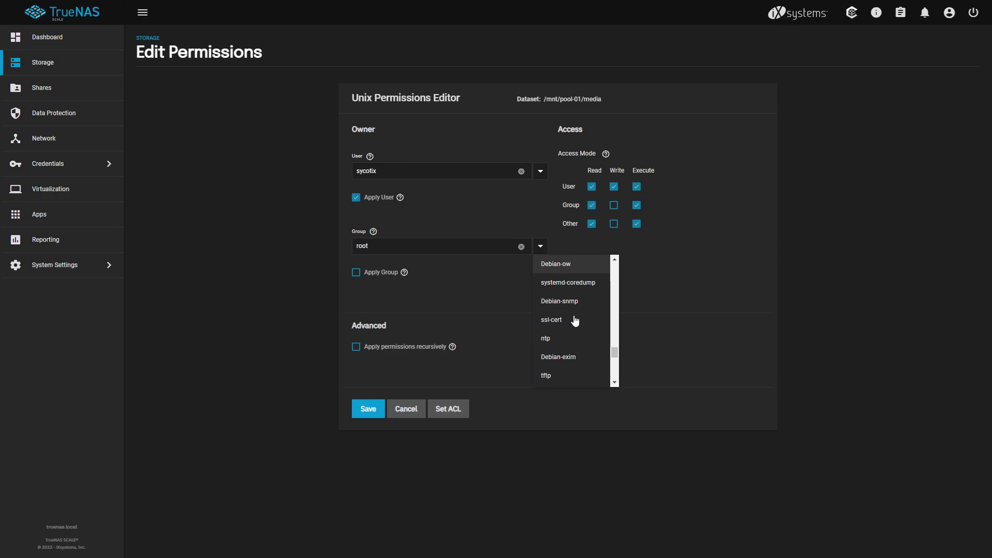
{"action": "left_click", "coordinate": [564, 368]}
{"action": "left_click", "coordinate": [356, 272]}
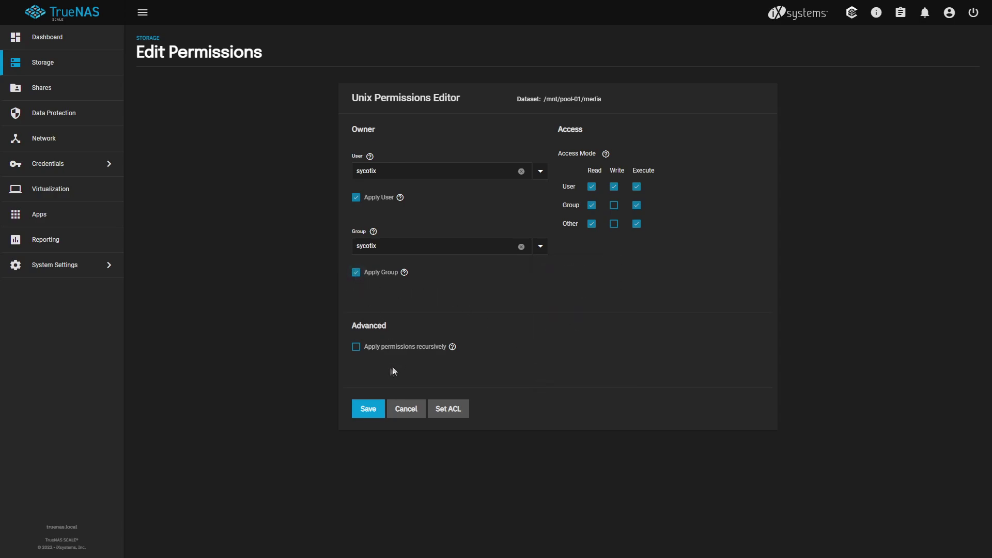
{"action": "left_click", "coordinate": [356, 348]}
{"action": "left_click", "coordinate": [339, 304]}
{"action": "left_click", "coordinate": [641, 305]}
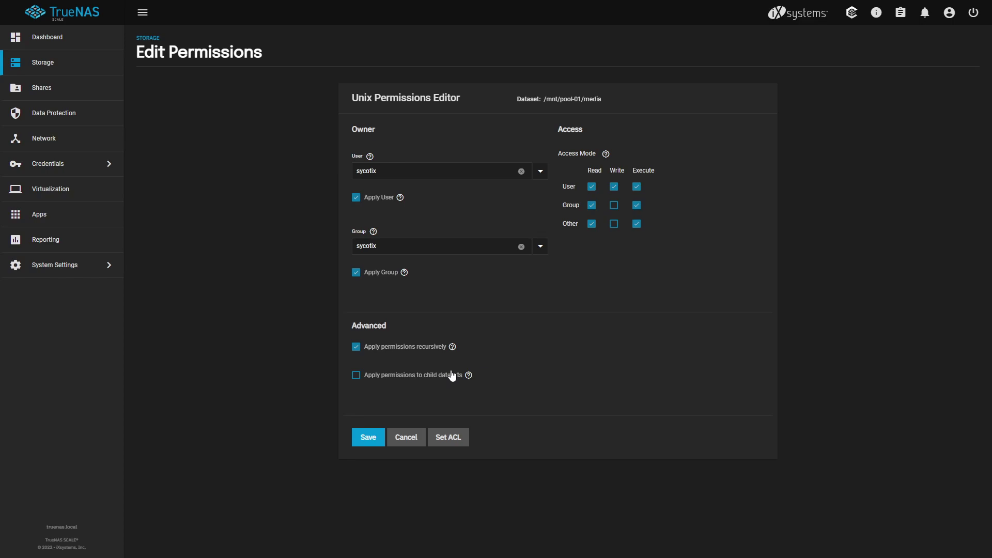
{"action": "left_click", "coordinate": [372, 438]}
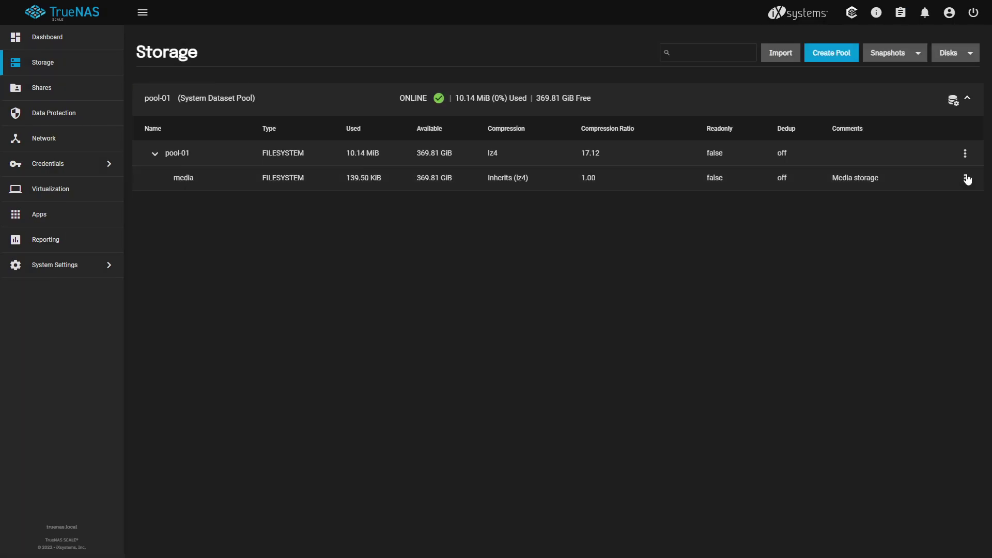
Open and dismiss the media dataset's action menu.
{"action": "left_click", "coordinate": [966, 179]}
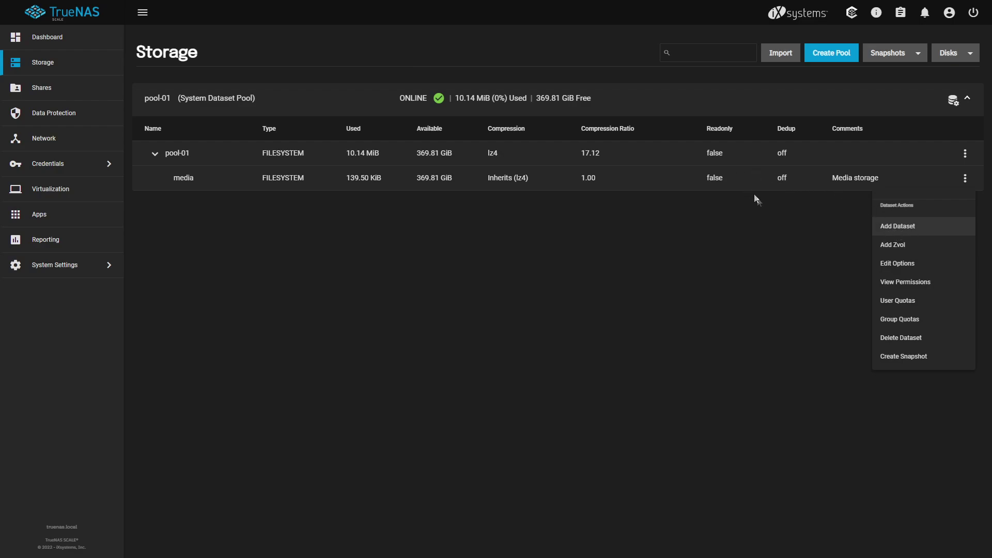
{"action": "left_click", "coordinate": [692, 246]}
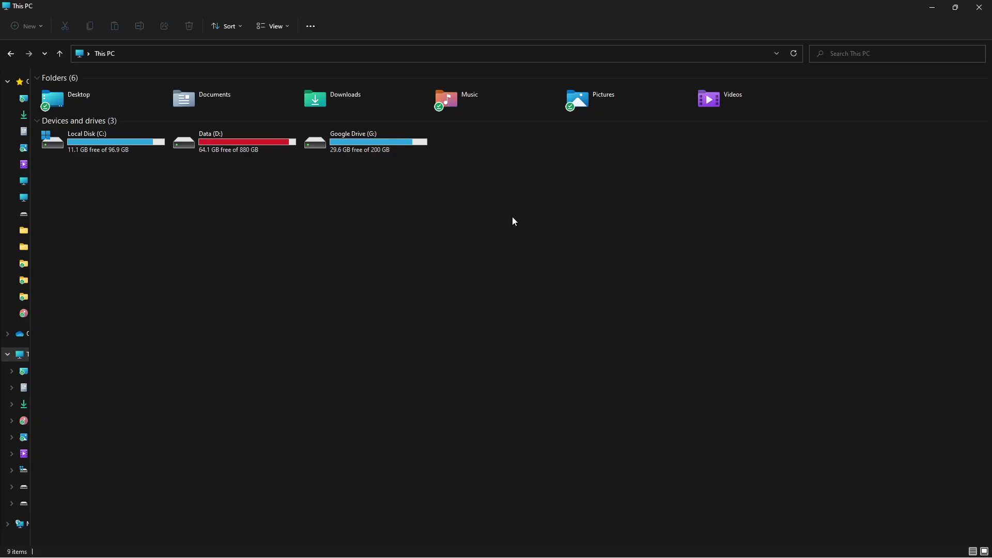
Start mapping a network drive from the This PC view's extended options.
{"action": "right_click", "coordinate": [512, 218]}
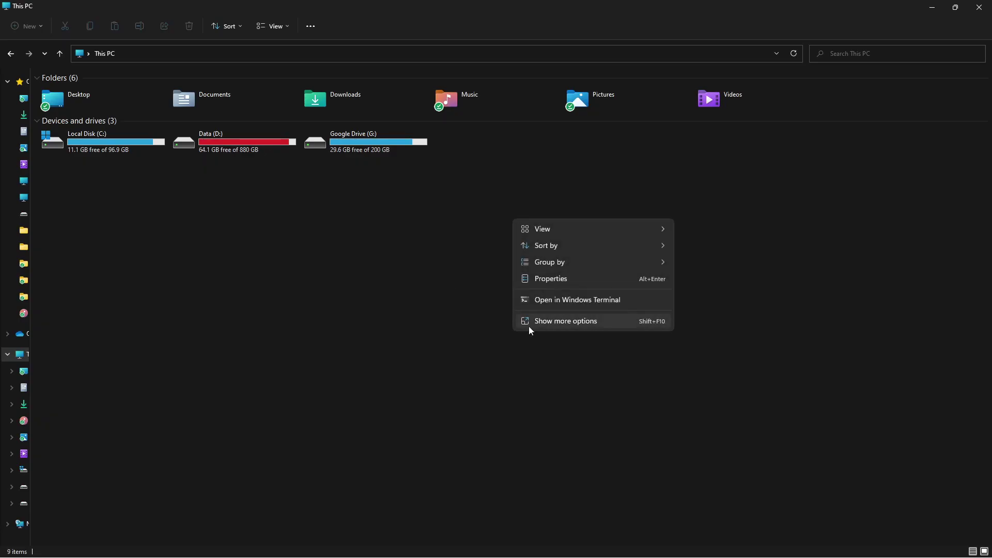
{"action": "left_click", "coordinate": [547, 323]}
{"action": "left_click", "coordinate": [310, 26]}
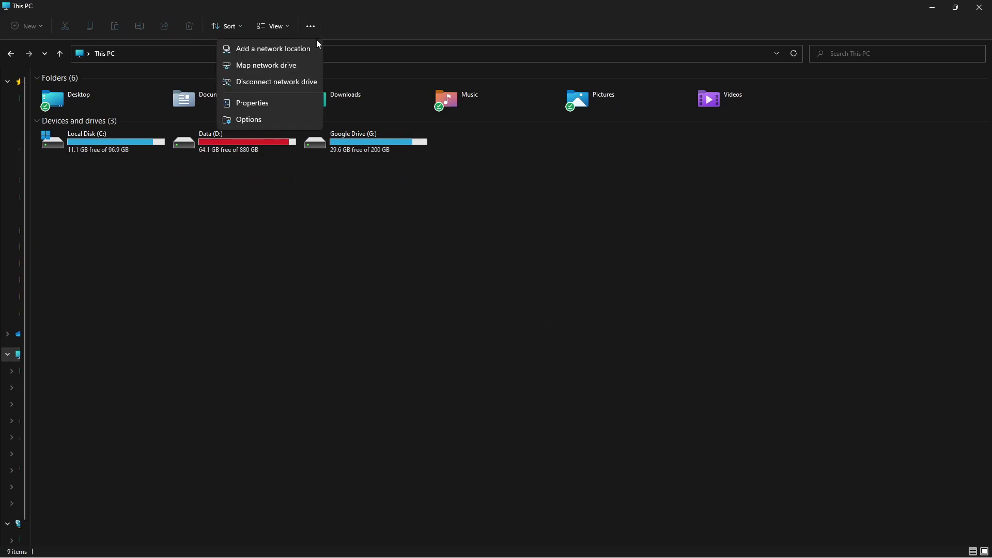
{"action": "left_click", "coordinate": [293, 65]}
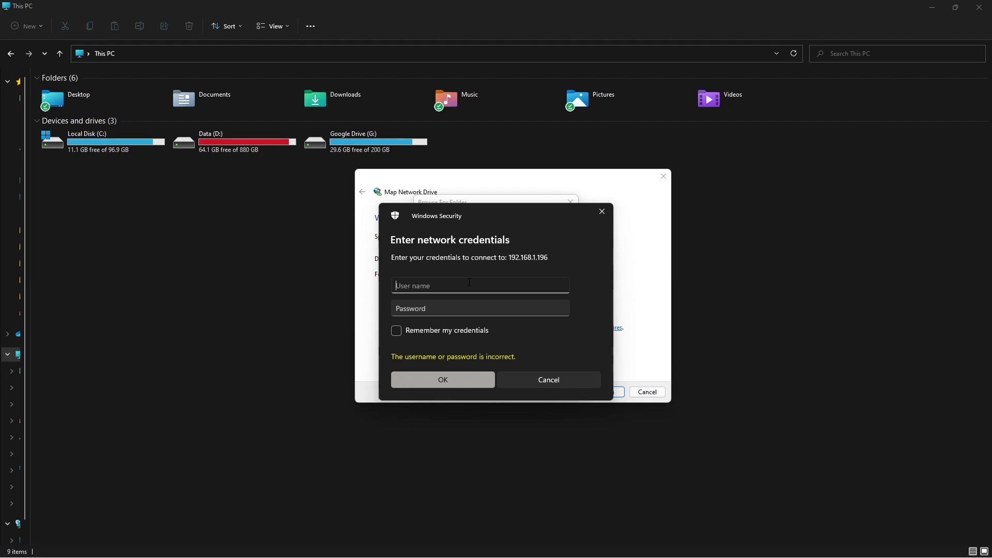
Enter the NAS account credentials and map media-trunas-video on 192.168.1.196 as drive Z:.
{"action": "type", "text": "sycotix"}
{"action": "key", "text": "Tab"}
{"action": "type", "text": "••••••••••"}
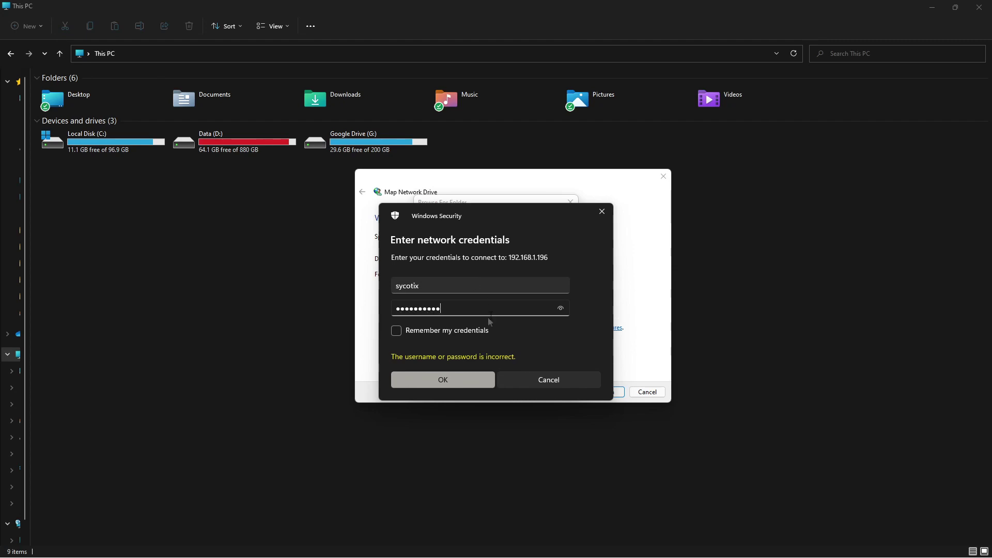
{"action": "left_click", "coordinate": [465, 381]}
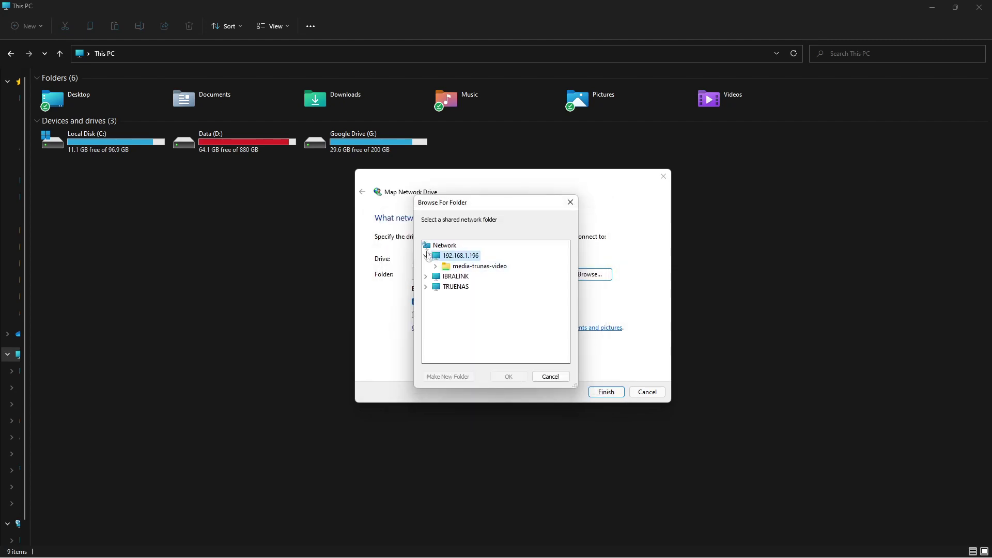
{"action": "left_click", "coordinate": [464, 267]}
{"action": "left_click", "coordinate": [508, 376]}
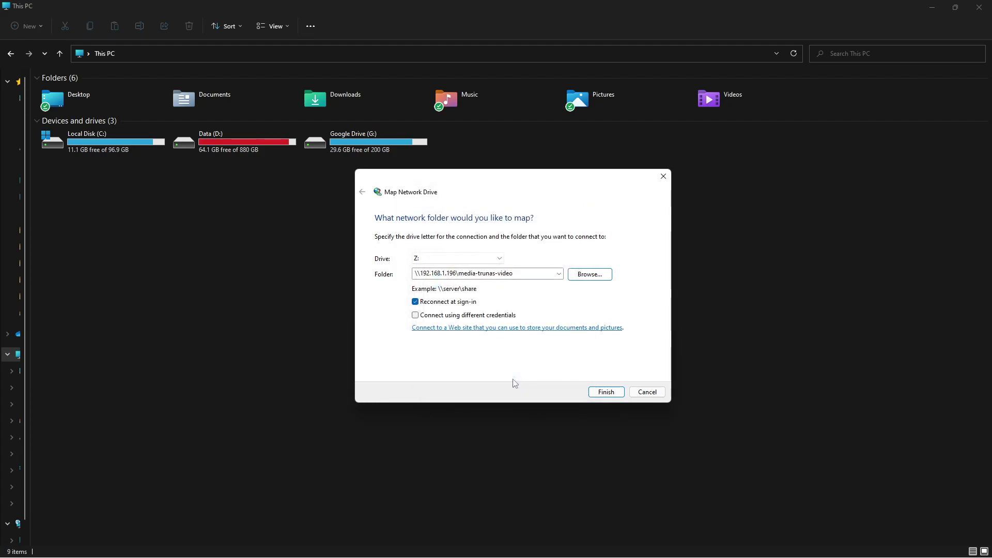
{"action": "left_click", "coordinate": [605, 392]}
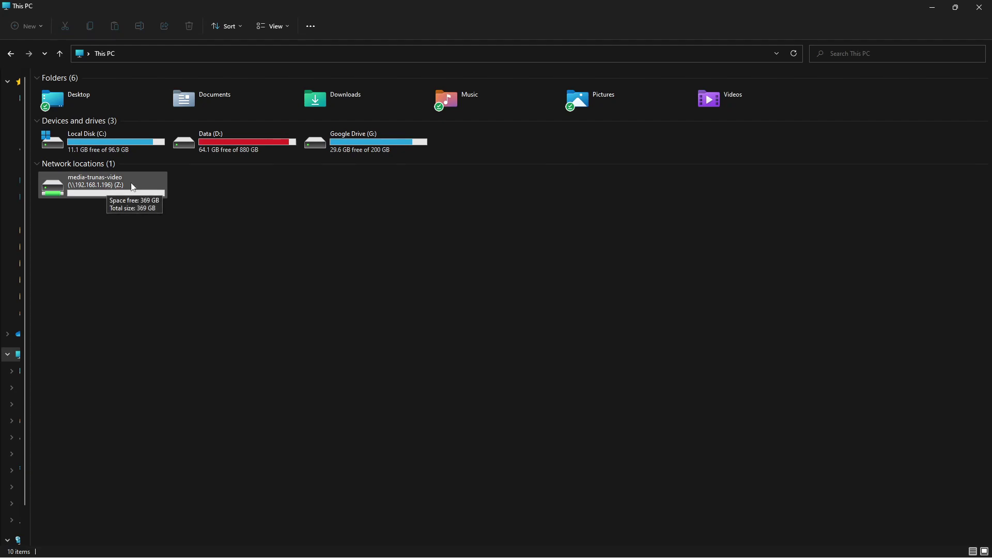
Paste the pfSense-CE-2.6.0-RELEASE-amd64.iso.gz archive (426,830 KB) into the mapped Z: drive.
{"action": "left_click", "coordinate": [141, 58]}
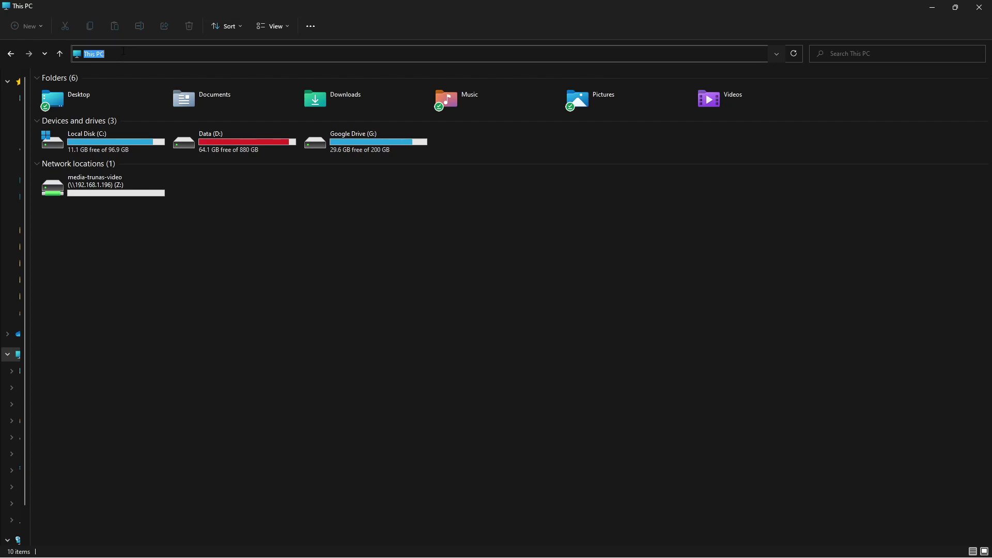
{"action": "double_click", "coordinate": [136, 187]}
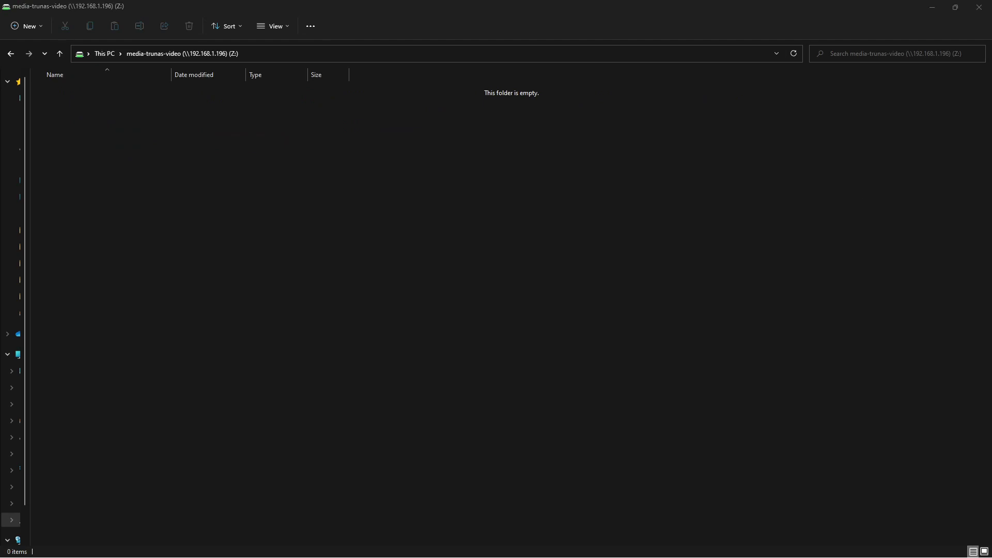
{"action": "right_click", "coordinate": [345, 214]}
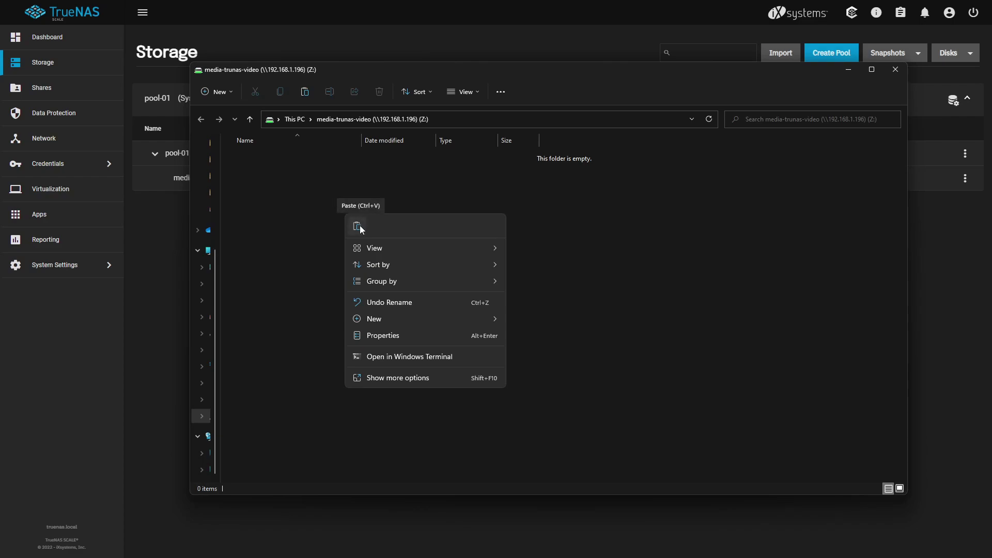
{"action": "left_click", "coordinate": [357, 226]}
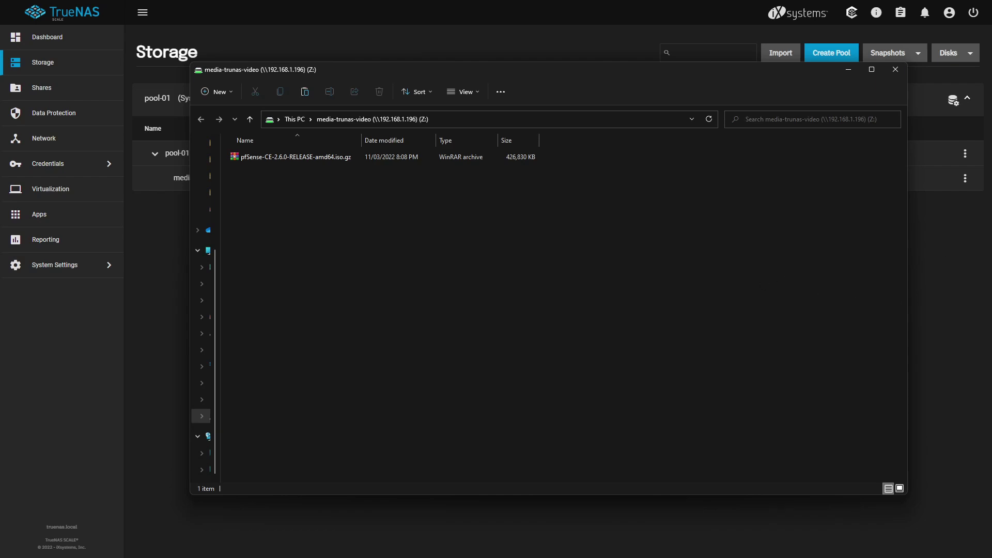
{"action": "left_click", "coordinate": [716, 284]}
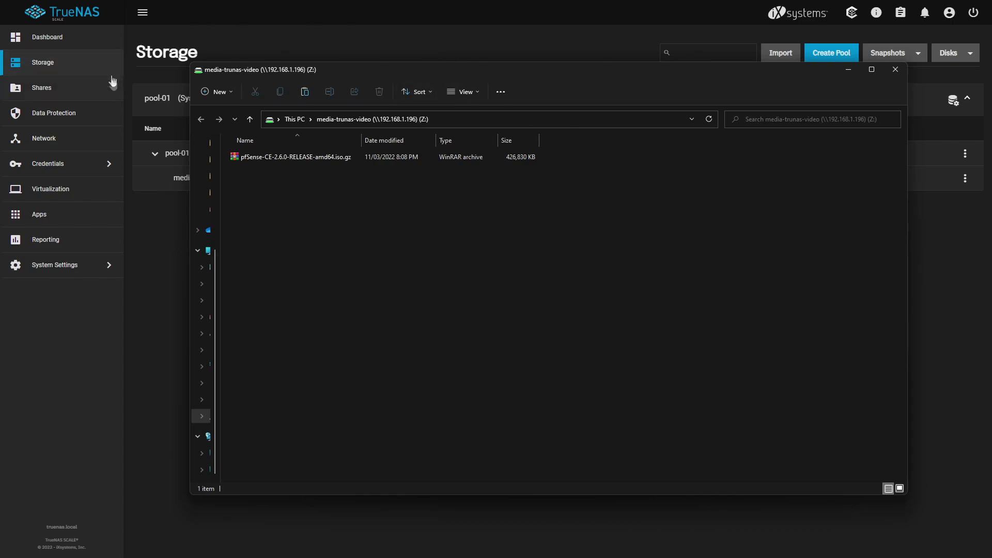
{"action": "left_click", "coordinate": [111, 112]}
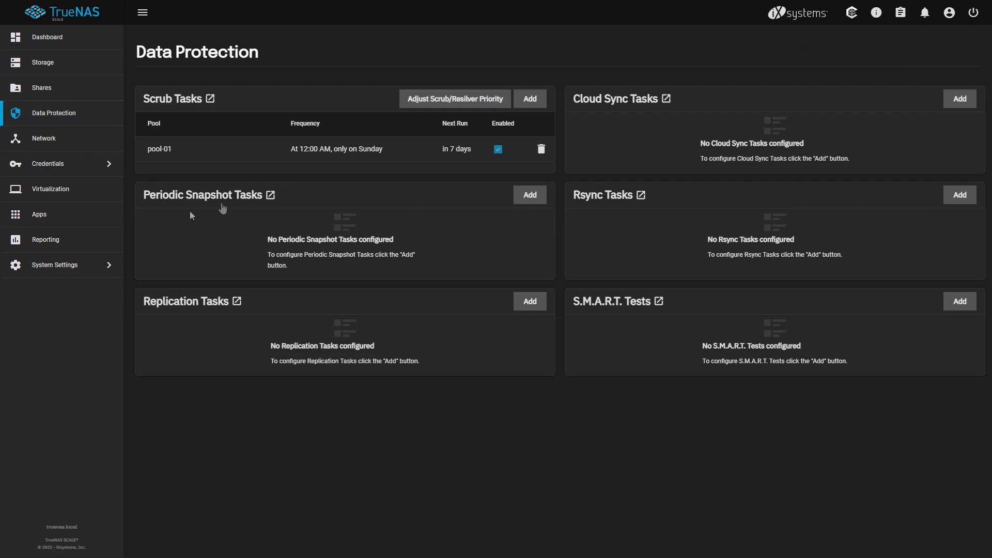
Add a daily pool-01/media snapshot task kept 2 weeks, with empty snapshots disabled.
{"action": "left_click", "coordinate": [531, 196]}
{"action": "left_click", "coordinate": [767, 127]}
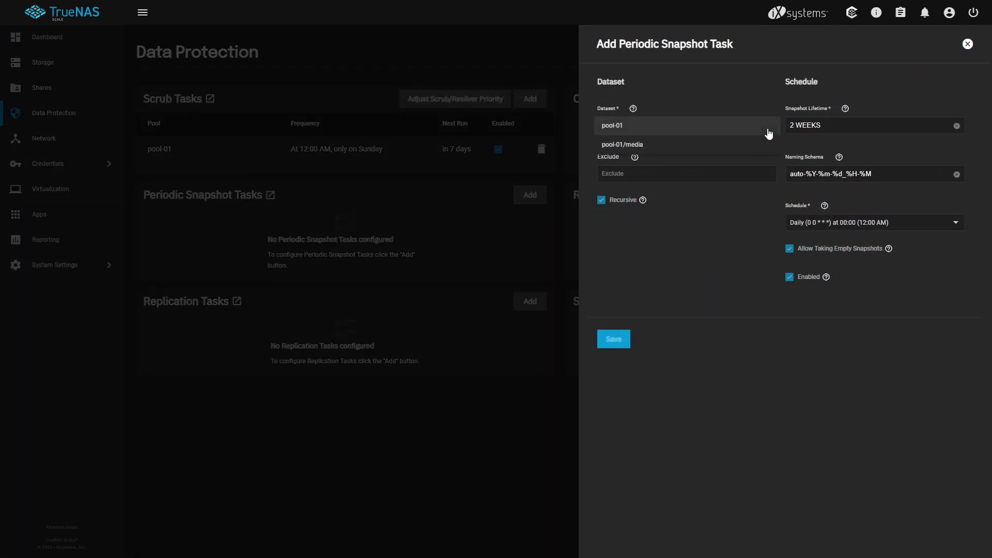
{"action": "left_click", "coordinate": [690, 147]}
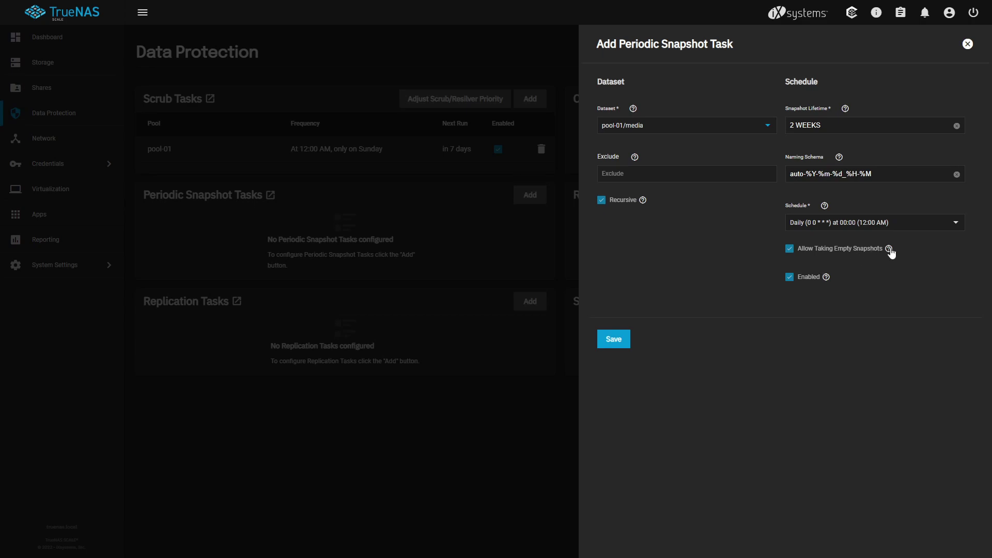
{"action": "left_click", "coordinate": [872, 252]}
{"action": "left_click", "coordinate": [615, 339]}
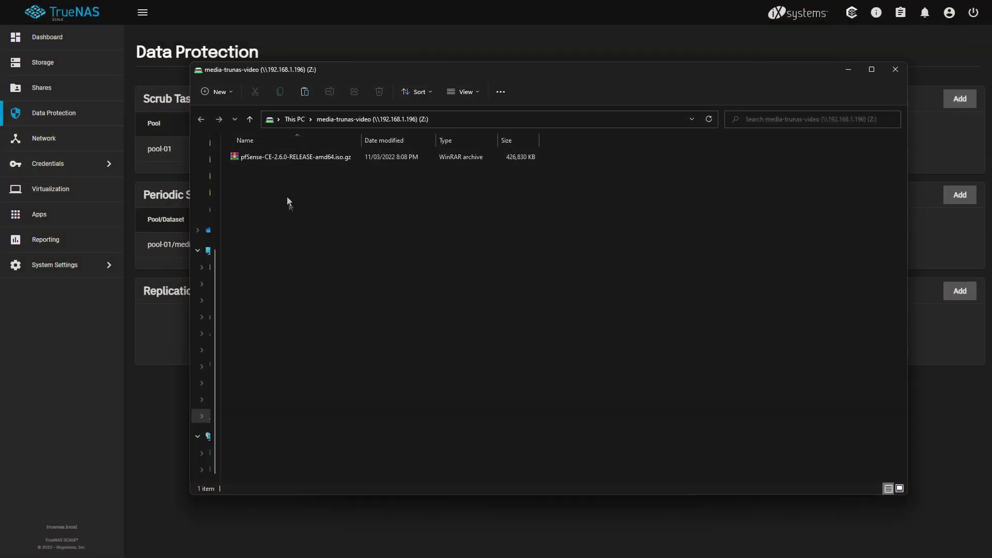
Open the pfSense archive's Properties and view its Previous Versions tab.
{"action": "left_click", "coordinate": [285, 156]}
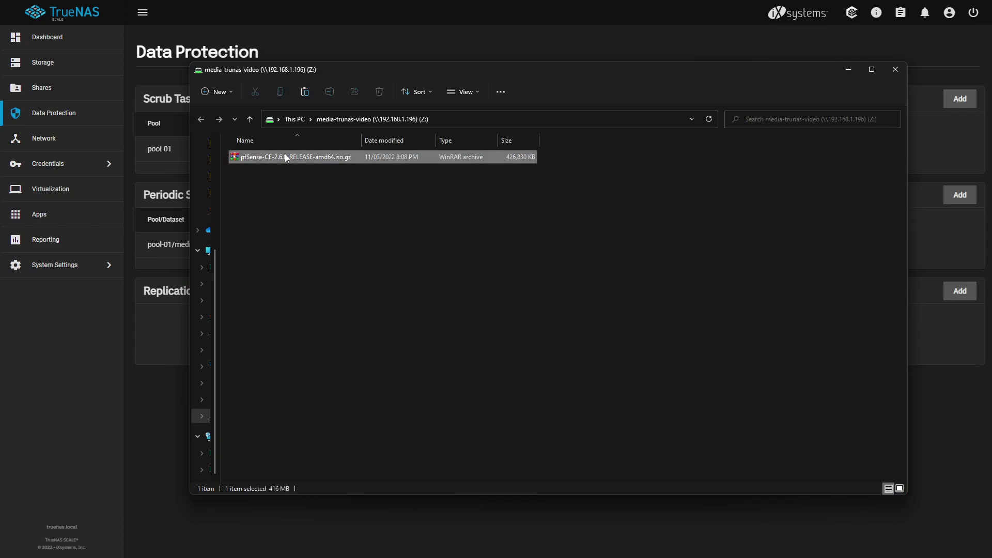
{"action": "right_click", "coordinate": [284, 156]}
{"action": "left_click", "coordinate": [321, 275]}
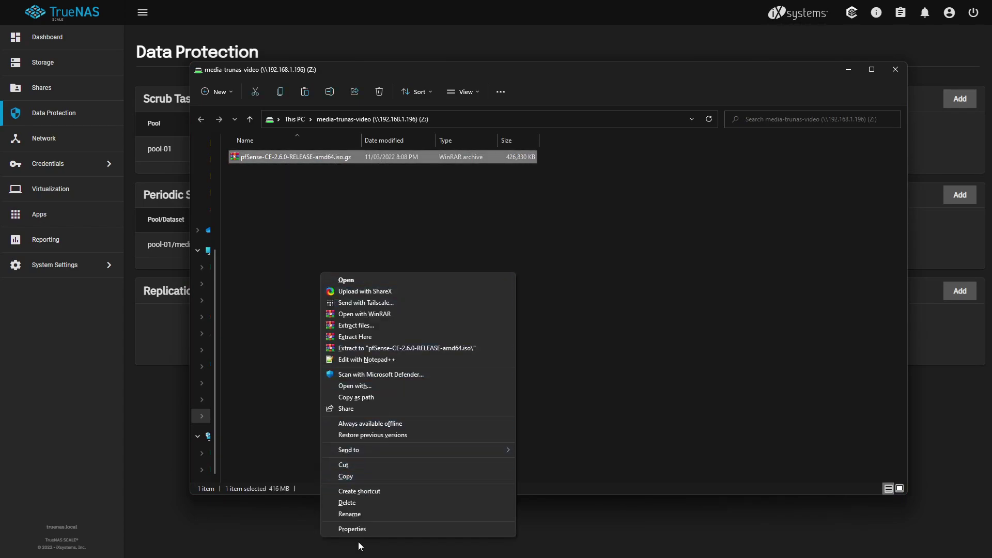
{"action": "left_click", "coordinate": [350, 530]}
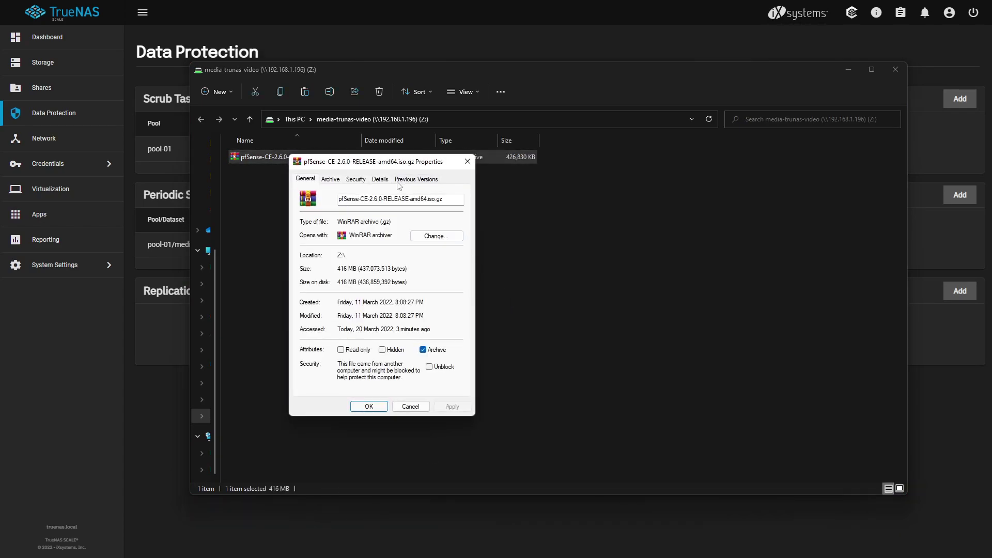
{"action": "left_click", "coordinate": [406, 178]}
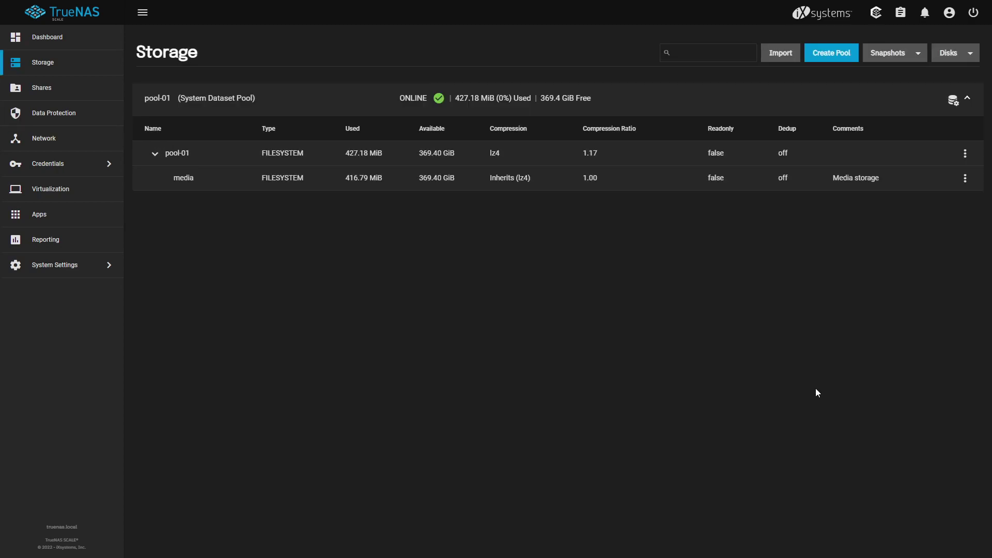
Create a new dataset named vdisks under pool-01.
{"action": "left_click", "coordinate": [965, 154]}
{"action": "left_click", "coordinate": [886, 201]}
{"action": "left_click", "coordinate": [639, 177]}
{"action": "scroll", "coordinate": [754, 330], "scroll_direction": "down", "scroll_amount": 5}
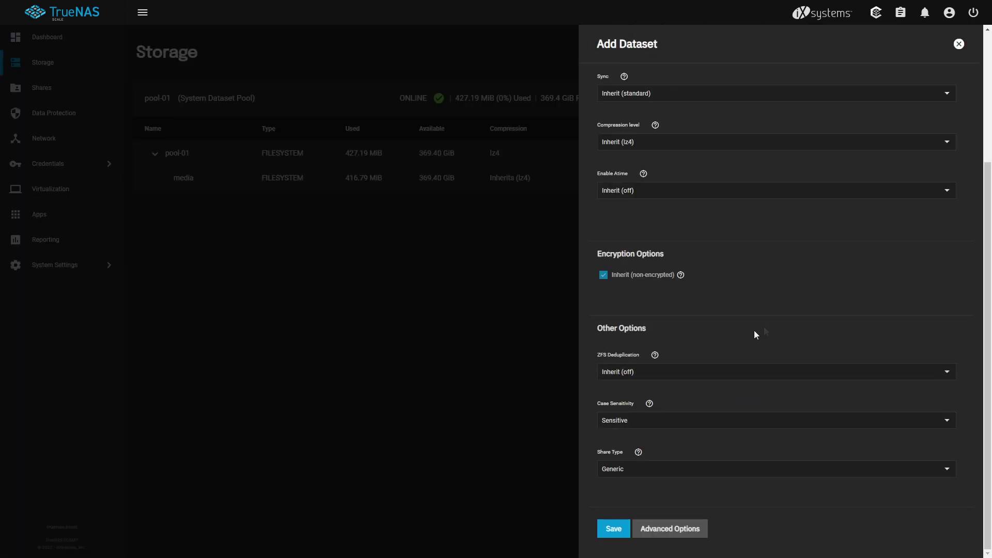
{"action": "left_click", "coordinate": [637, 531]}
{"action": "scroll", "coordinate": [631, 528], "scroll_direction": "down", "scroll_amount": 10}
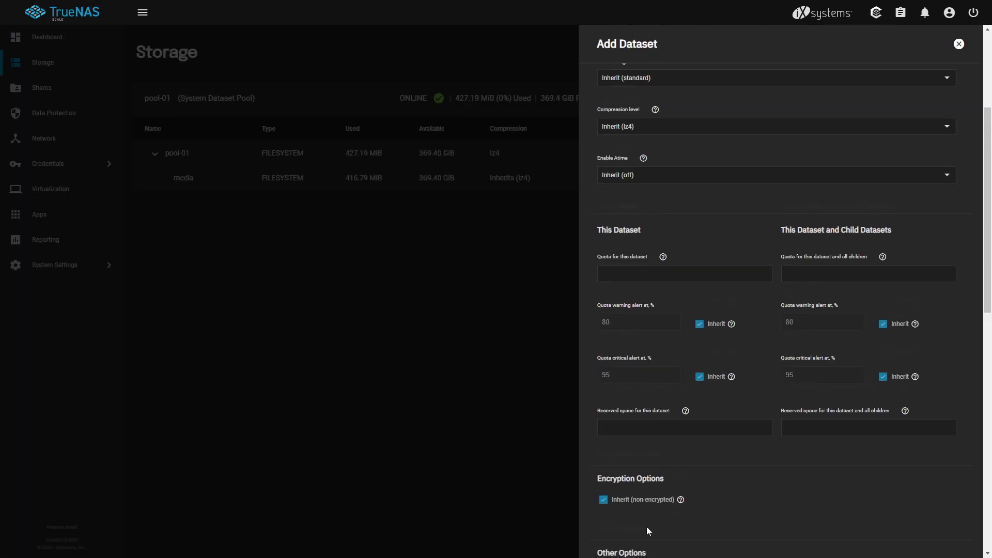
{"action": "left_click", "coordinate": [613, 525]}
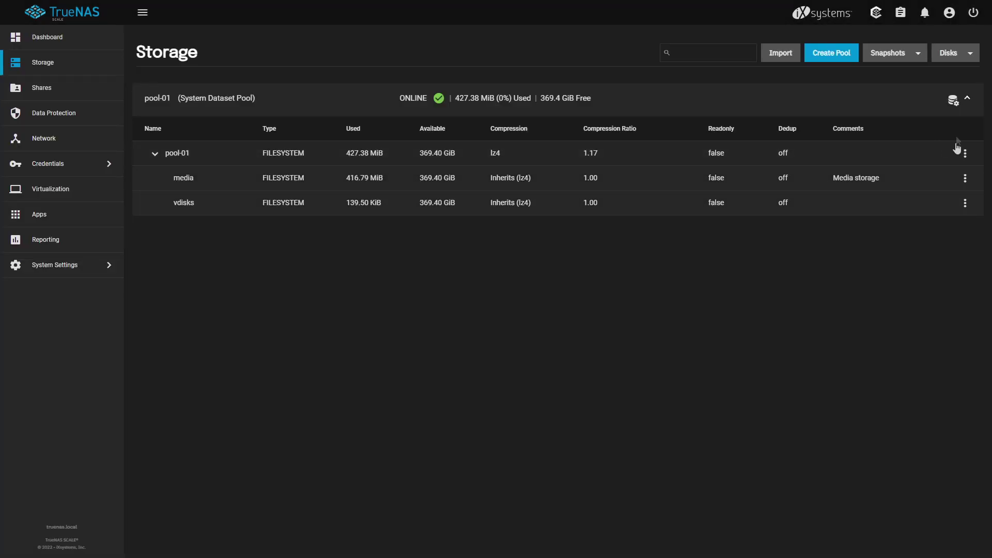
Edit the vdisks permissions, choosing the personal account as owner user and group.
{"action": "left_click", "coordinate": [966, 205]}
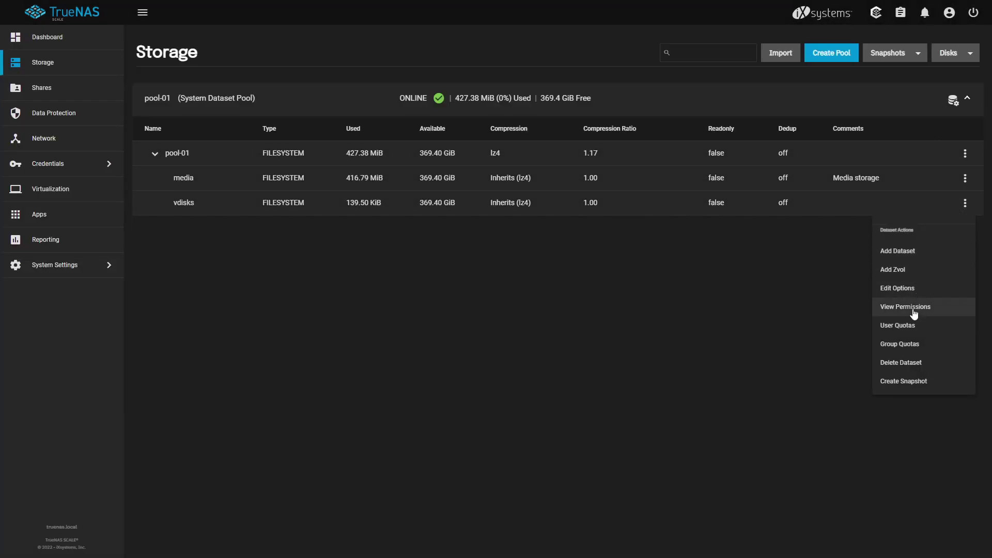
{"action": "left_click", "coordinate": [851, 312]}
{"action": "left_click", "coordinate": [954, 96]}
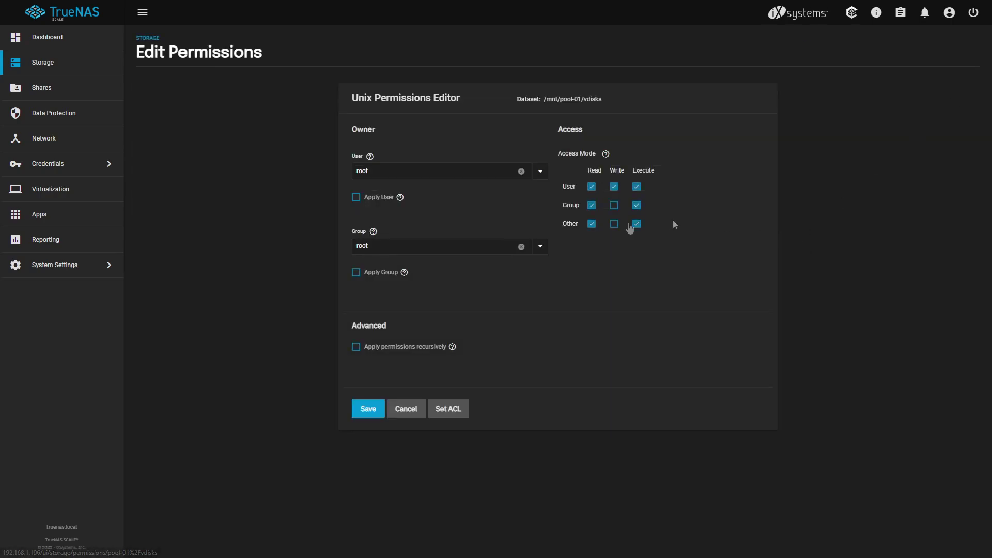
{"action": "left_click", "coordinate": [540, 173]}
{"action": "scroll", "coordinate": [568, 239], "scroll_direction": "down", "scroll_amount": 5}
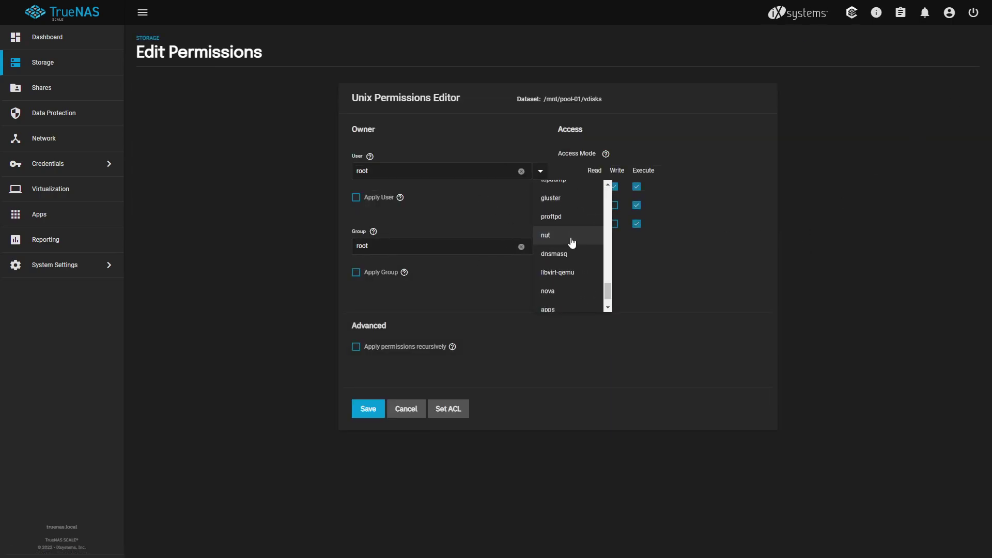
{"action": "left_click", "coordinate": [553, 298]}
{"action": "left_click", "coordinate": [541, 247]}
{"action": "scroll", "coordinate": [574, 331], "scroll_direction": "down", "scroll_amount": 6}
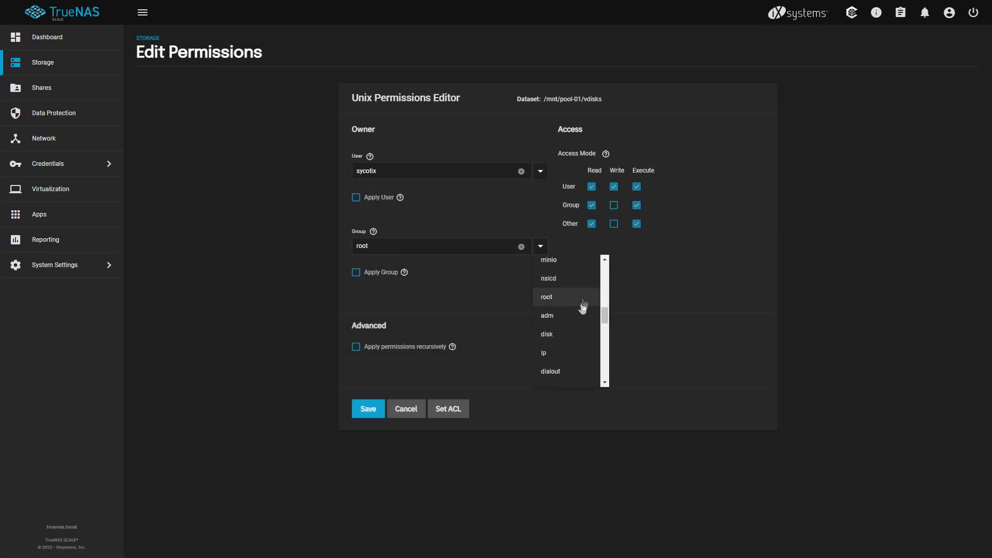
{"action": "left_click", "coordinate": [569, 283]}
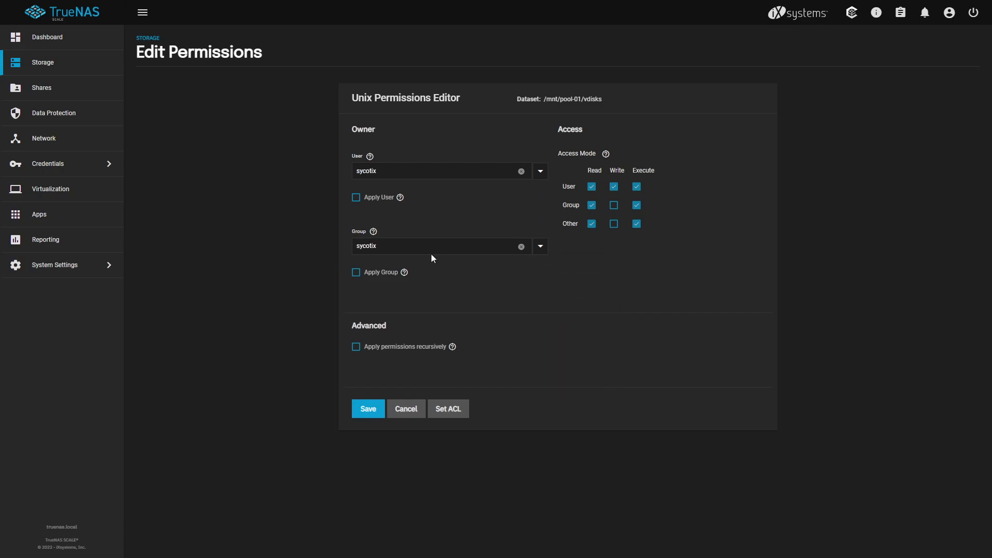
Apply the new user and group recursively, accept the warning, and save.
{"action": "left_click", "coordinate": [355, 198]}
{"action": "left_click", "coordinate": [356, 272]}
{"action": "left_click", "coordinate": [356, 347]}
{"action": "left_click", "coordinate": [339, 304]}
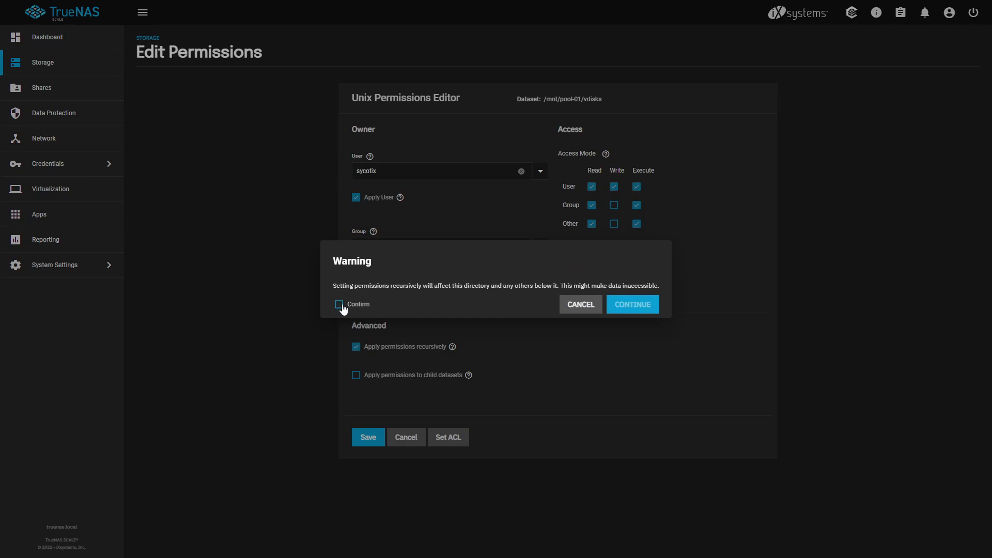
{"action": "left_click", "coordinate": [620, 306]}
{"action": "left_click", "coordinate": [370, 439]}
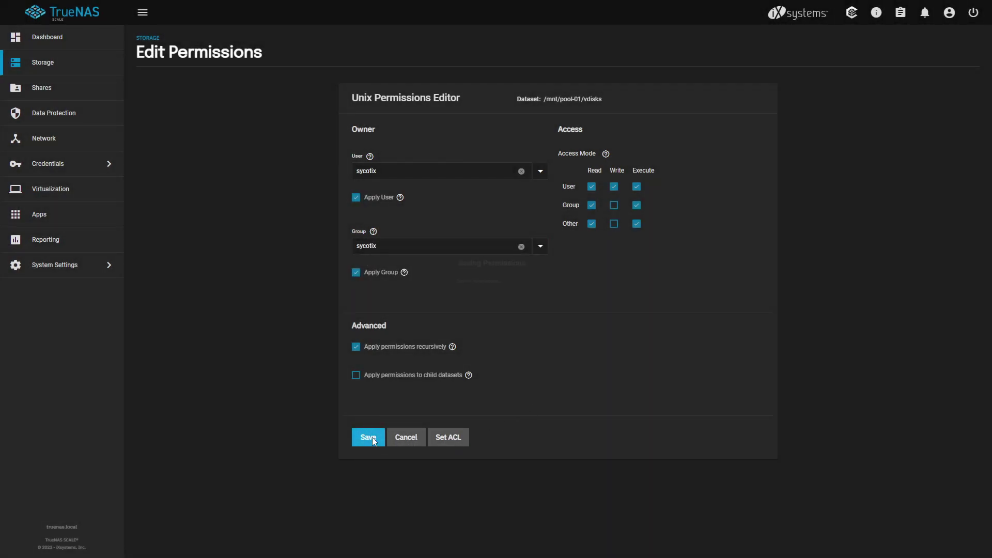
{"action": "left_click", "coordinate": [57, 87]}
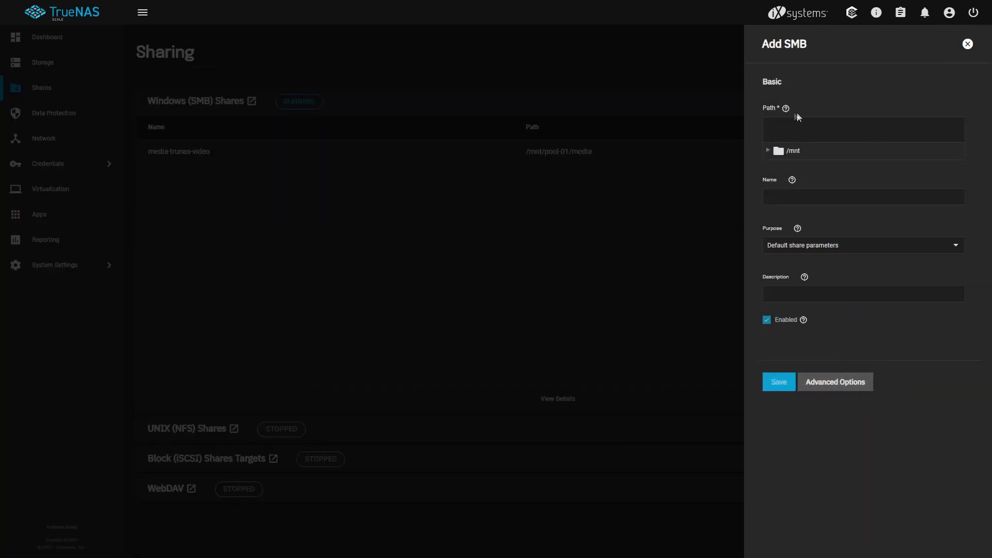
Add an SMB share for /mnt/pool-01/vdisks with the description vdisks.
{"action": "left_click", "coordinate": [768, 152]}
{"action": "left_click", "coordinate": [776, 168]}
{"action": "left_click", "coordinate": [810, 201]}
{"action": "left_click", "coordinate": [809, 342]}
{"action": "type", "text": "vdisks"}
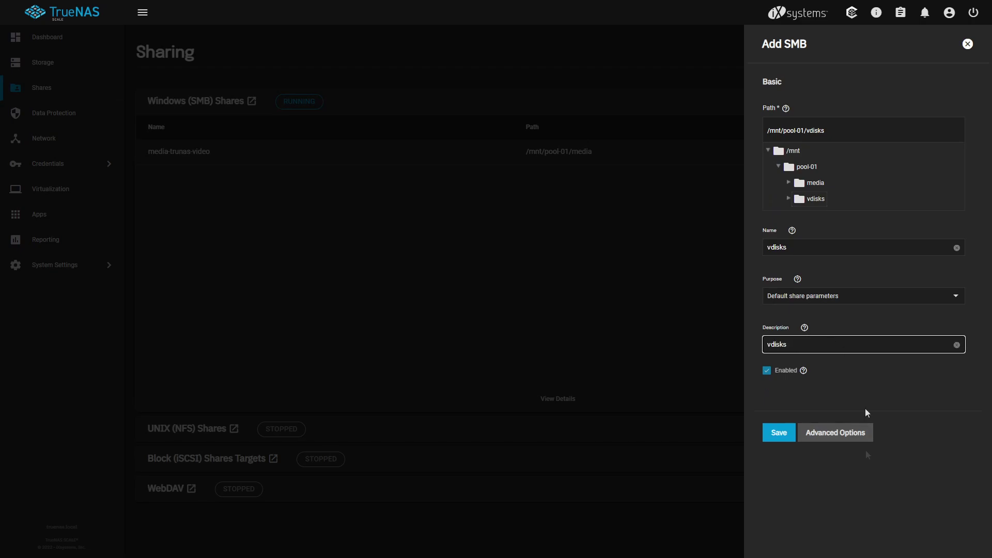
{"action": "left_click", "coordinate": [777, 434]}
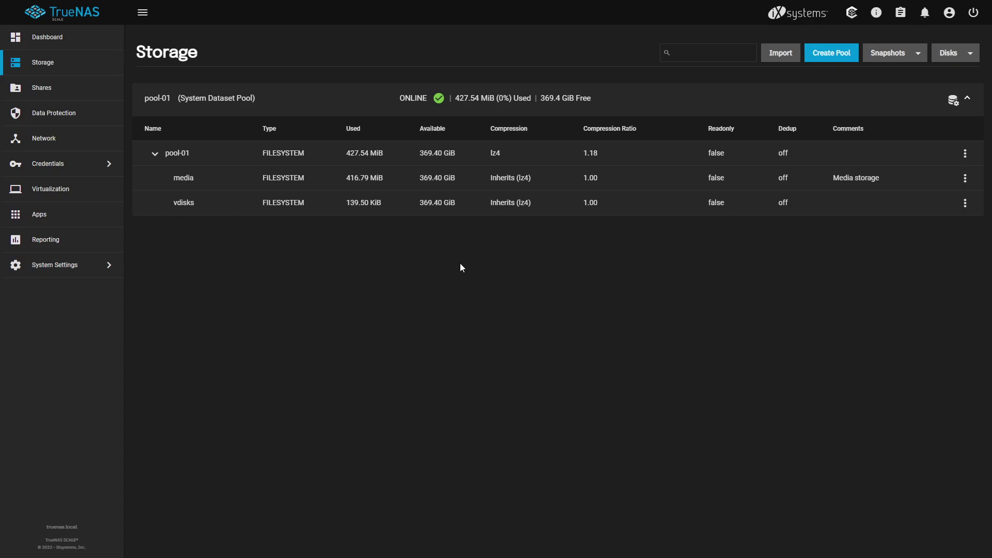
Switch the full-screen browser to the Proxmox VM 104 hardware tab.
{"action": "key", "text": "F11"}
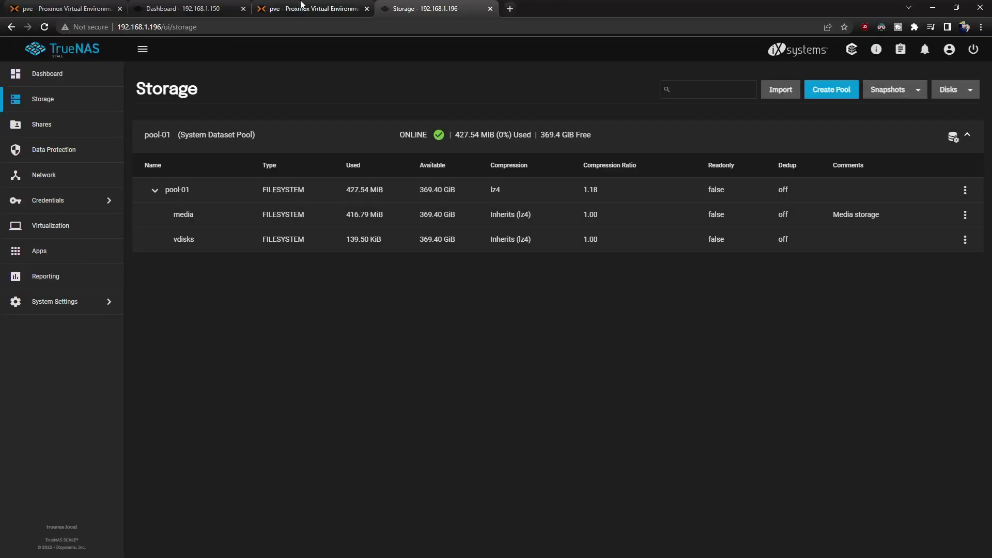
{"action": "left_click", "coordinate": [67, 8]}
{"action": "key", "text": "F11"}
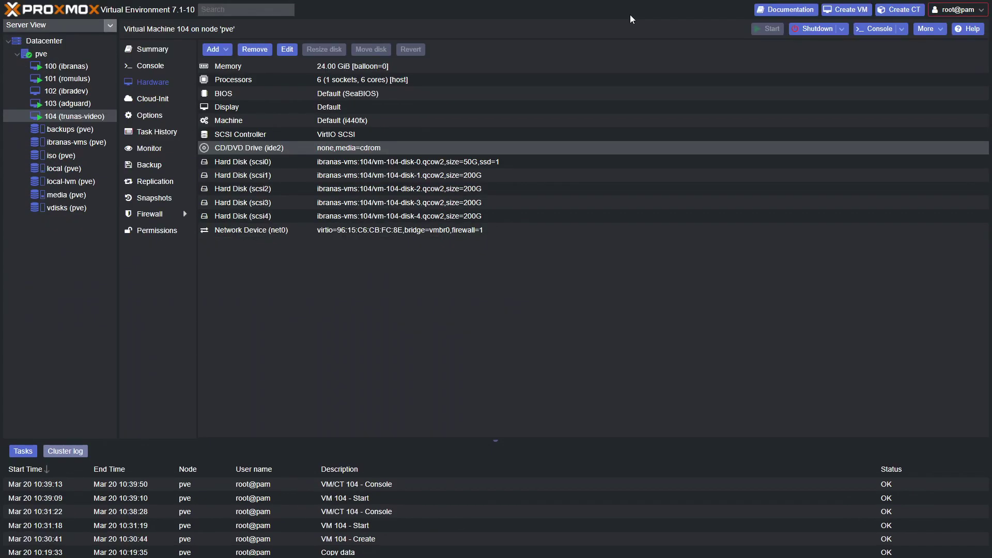
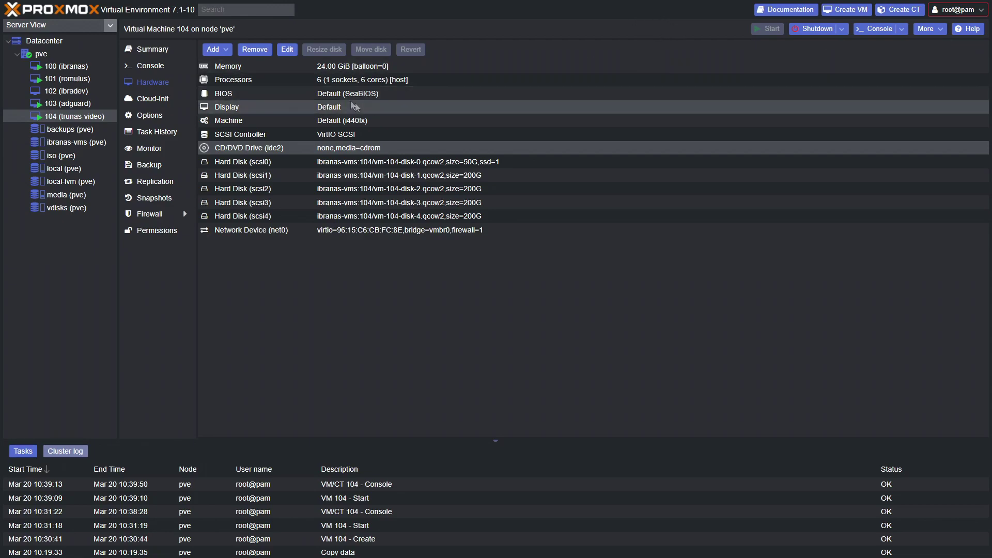
Start a new SMB/CIFS storage vdisks-video on server 192.168.1.196 with the share's username and password.
{"action": "left_click", "coordinate": [44, 45]}
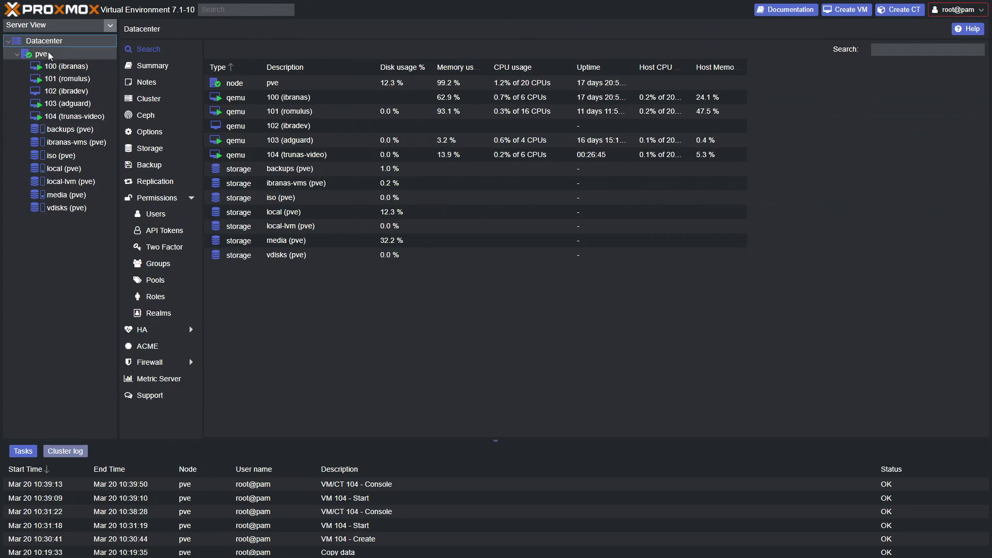
{"action": "left_click", "coordinate": [146, 154]}
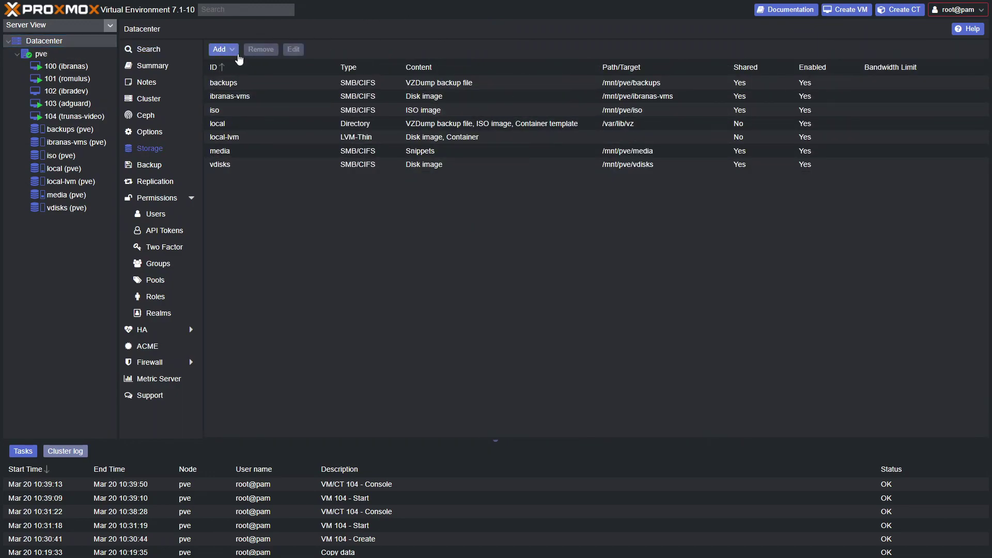
{"action": "left_click", "coordinate": [232, 50]}
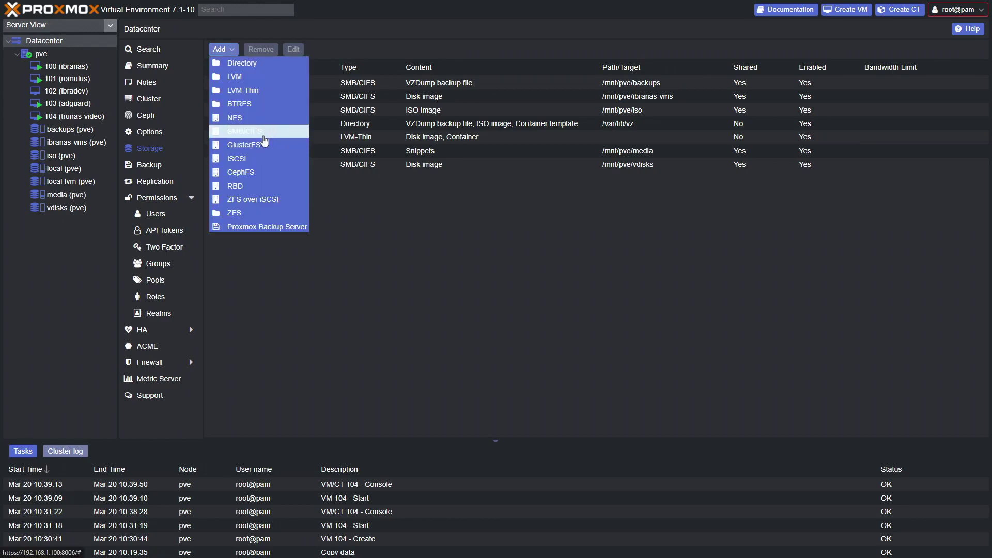
{"action": "left_click", "coordinate": [265, 133]}
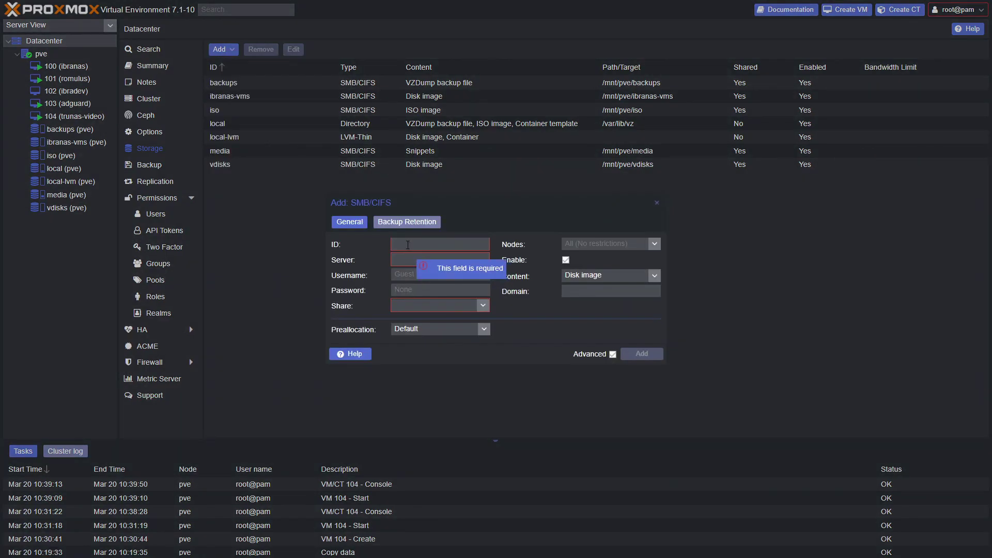
{"action": "type", "text": "vdisks-video"}
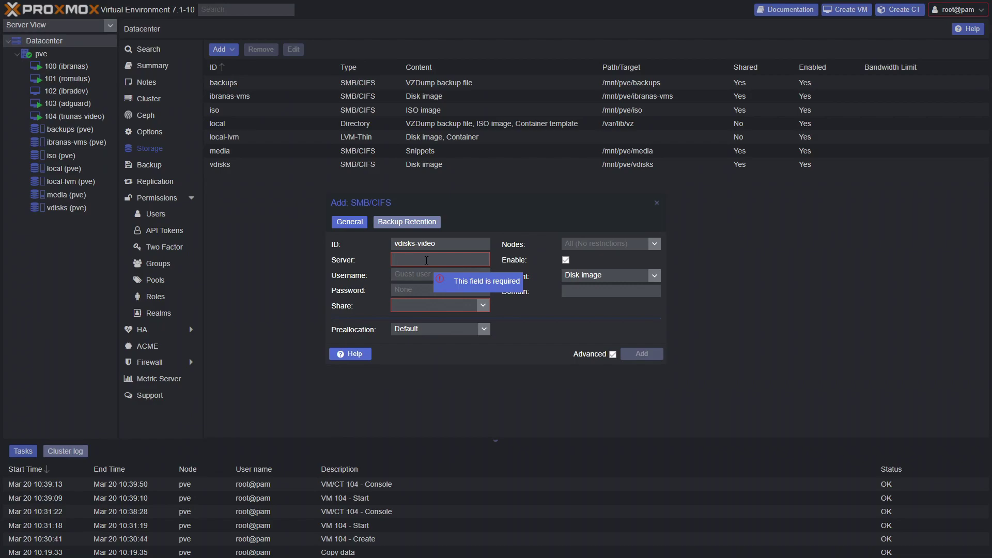
{"action": "type", "text": "192.1"}
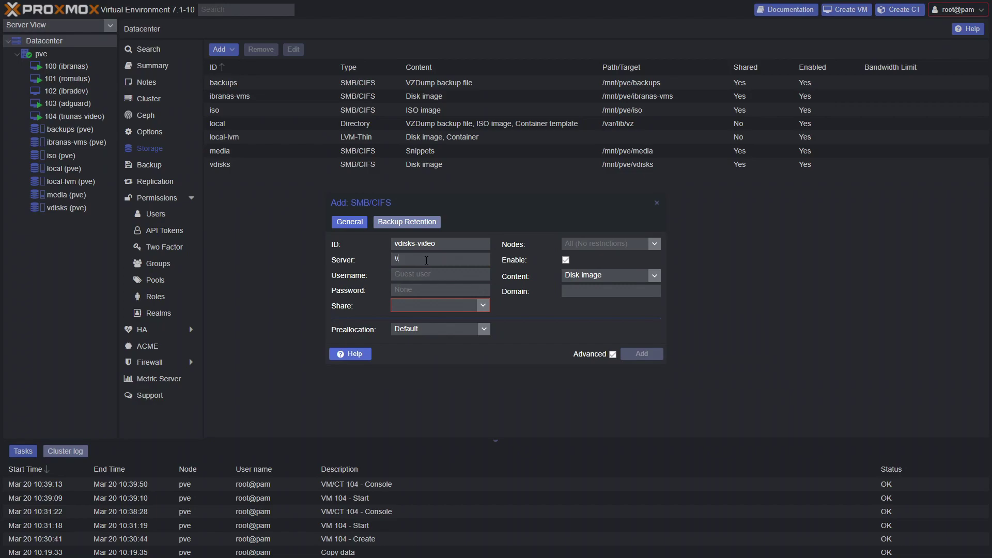
{"action": "type", "text": "68.1.196"}
{"action": "type", "text": "sycotix"}
{"action": "key", "text": "Tab"}
{"action": "type", "text": "••••••••••"}
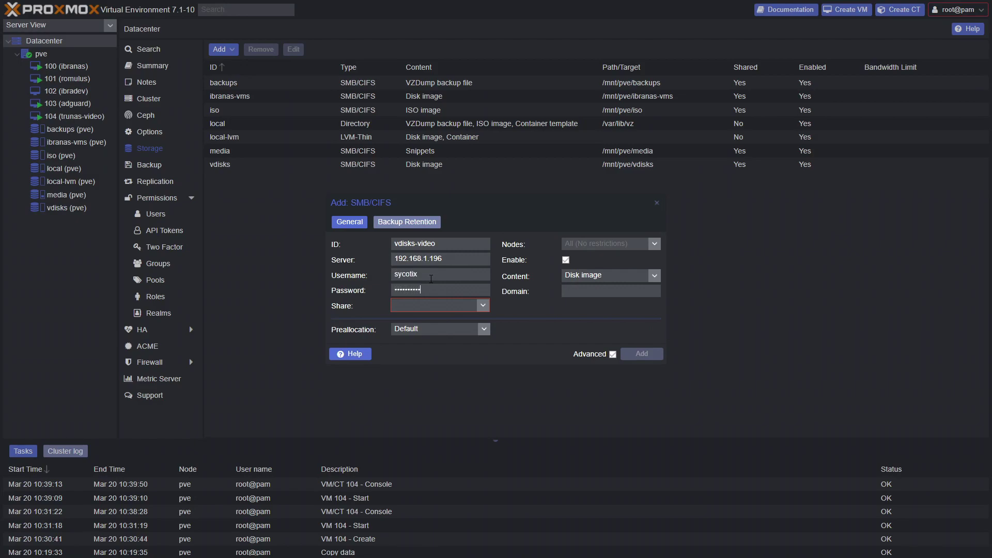
Pick the vdisks share, keep Disk image content, add the storage and view its summary.
{"action": "left_click", "coordinate": [483, 306]}
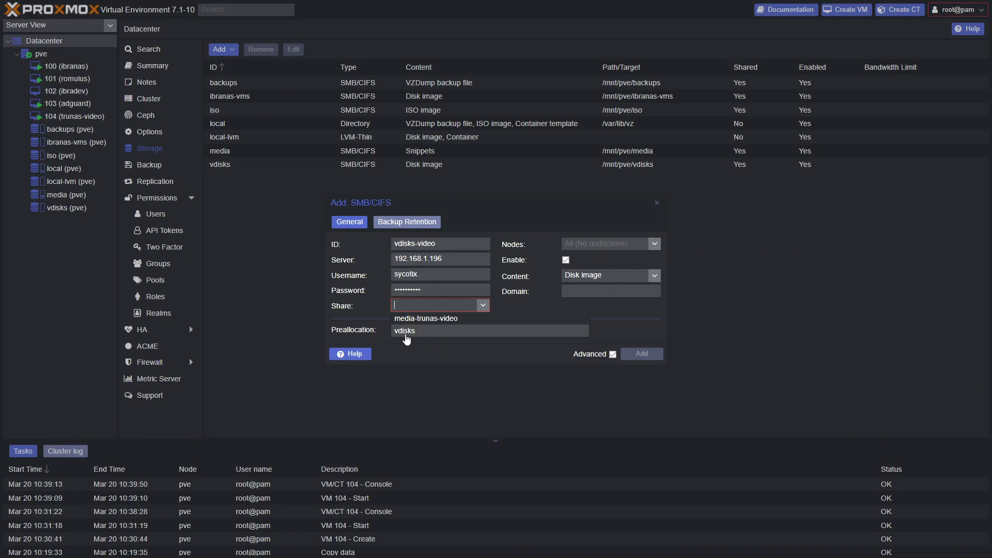
{"action": "left_click", "coordinate": [406, 332]}
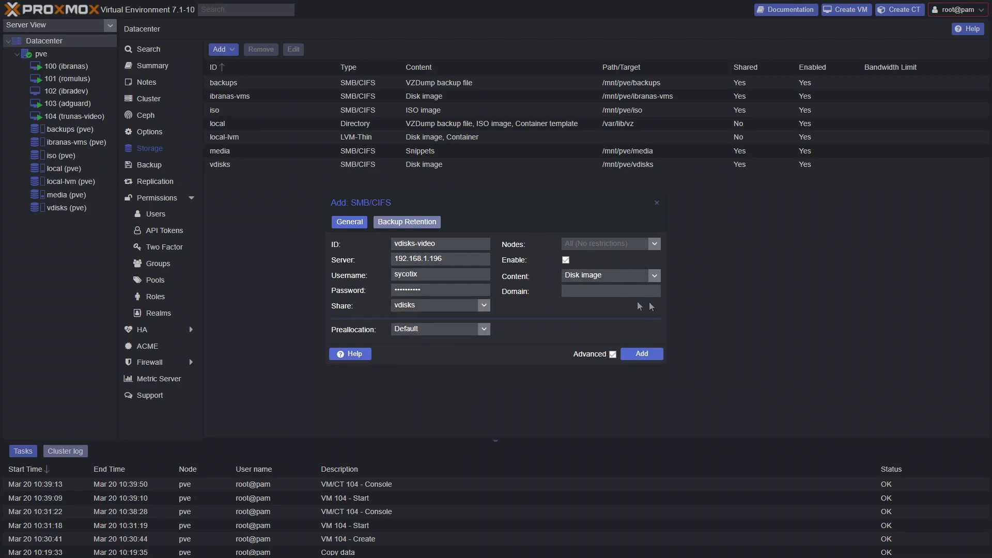
{"action": "left_click", "coordinate": [655, 276]}
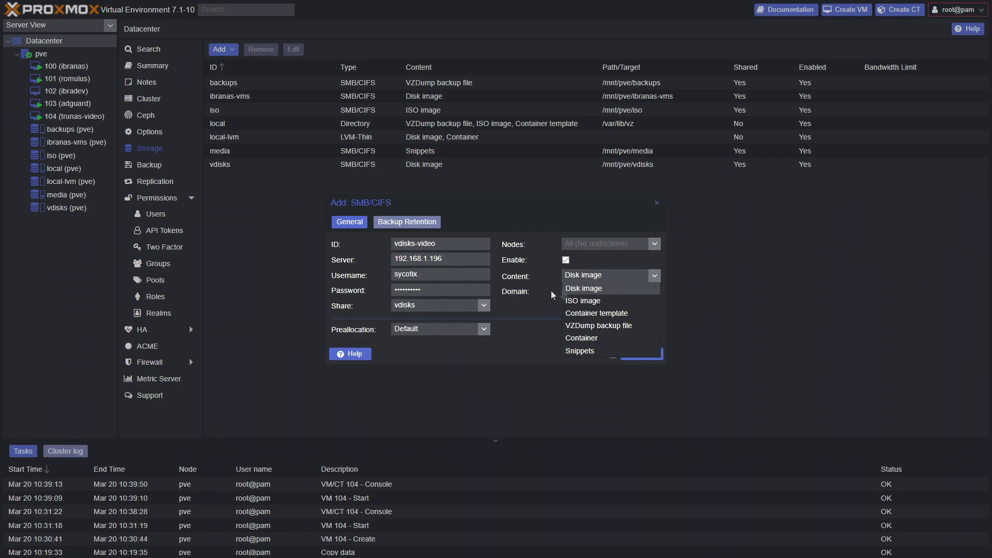
{"action": "left_click", "coordinate": [526, 302]}
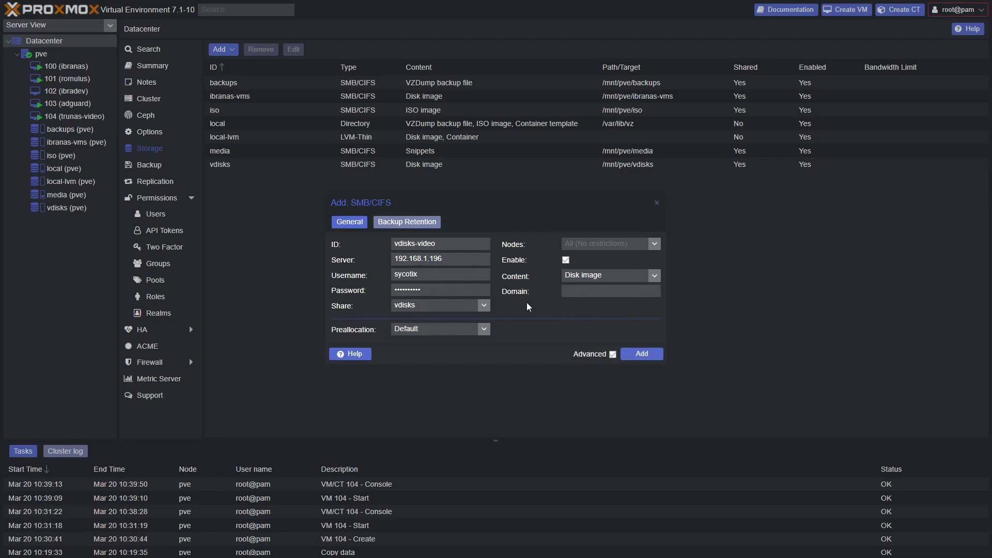
{"action": "left_click", "coordinate": [630, 360]}
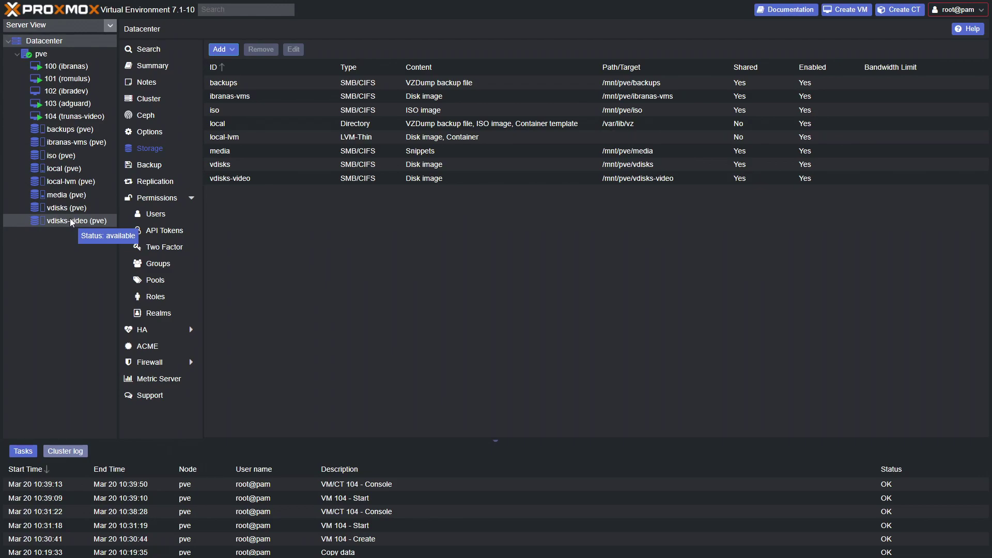
{"action": "left_click", "coordinate": [71, 220]}
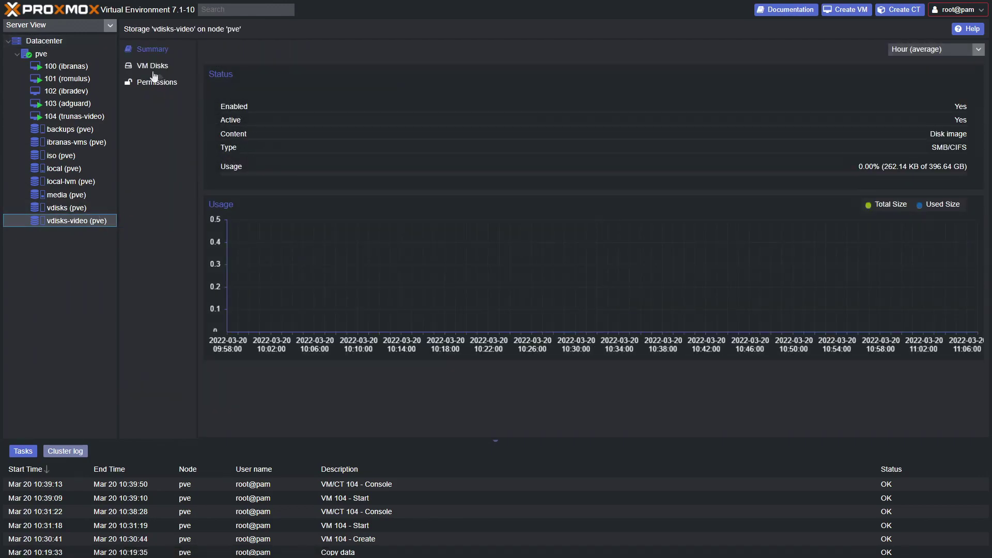
Upload Win11_English_x64v1.iso to the iso storage and return to the Datacenter storage list.
{"action": "left_click", "coordinate": [152, 70]}
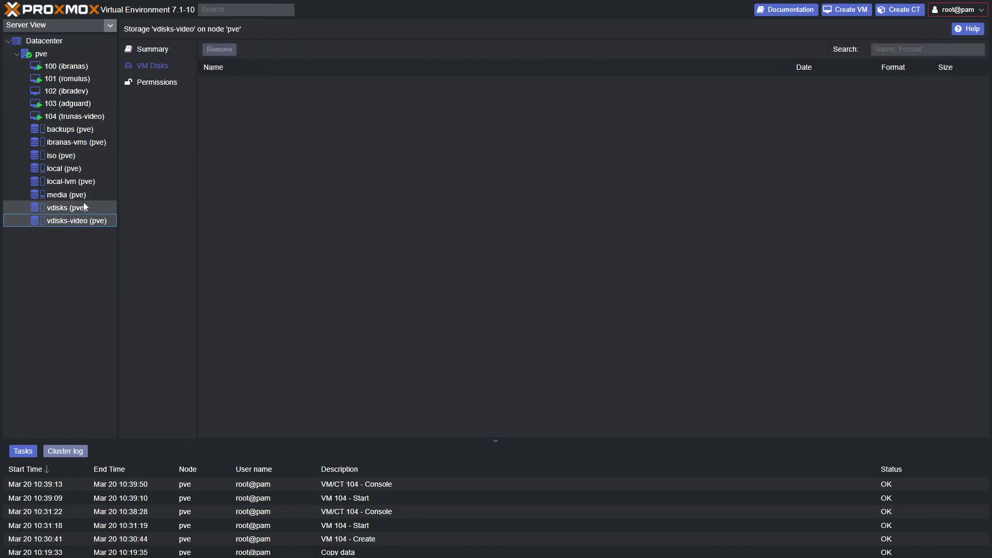
{"action": "left_click", "coordinate": [67, 156]}
{"action": "left_click", "coordinate": [157, 66]}
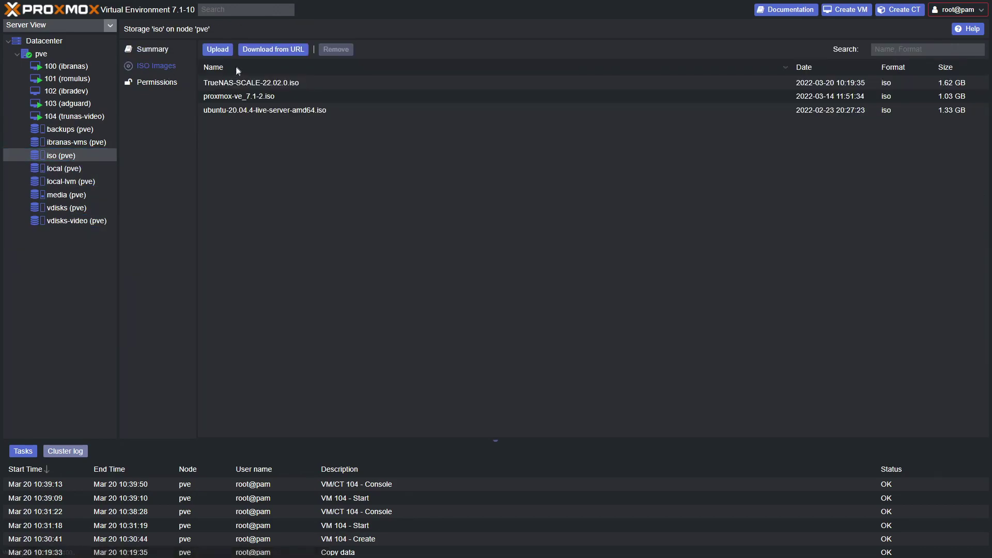
{"action": "left_click", "coordinate": [218, 49]}
{"action": "left_click", "coordinate": [572, 237]}
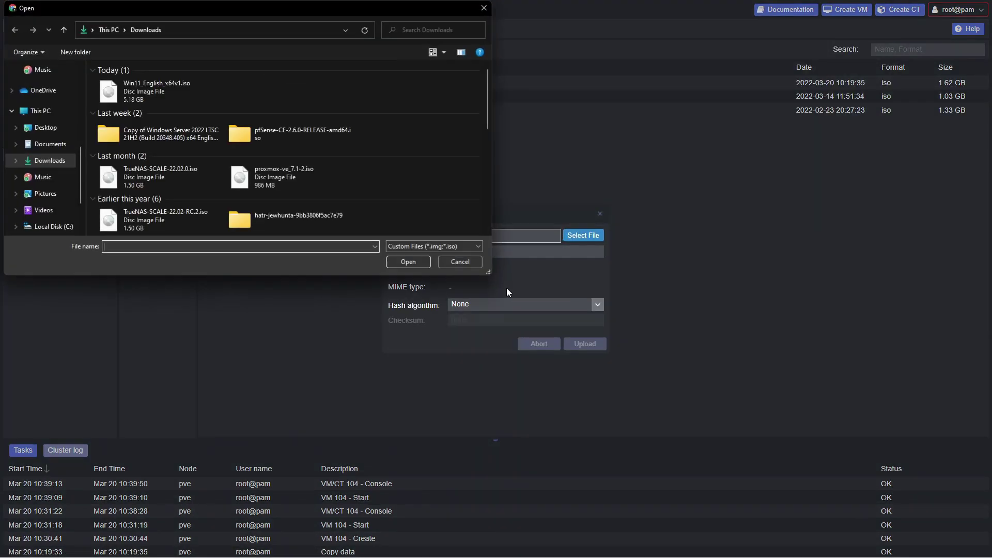
{"action": "double_click", "coordinate": [135, 83]}
{"action": "left_click", "coordinate": [581, 343]}
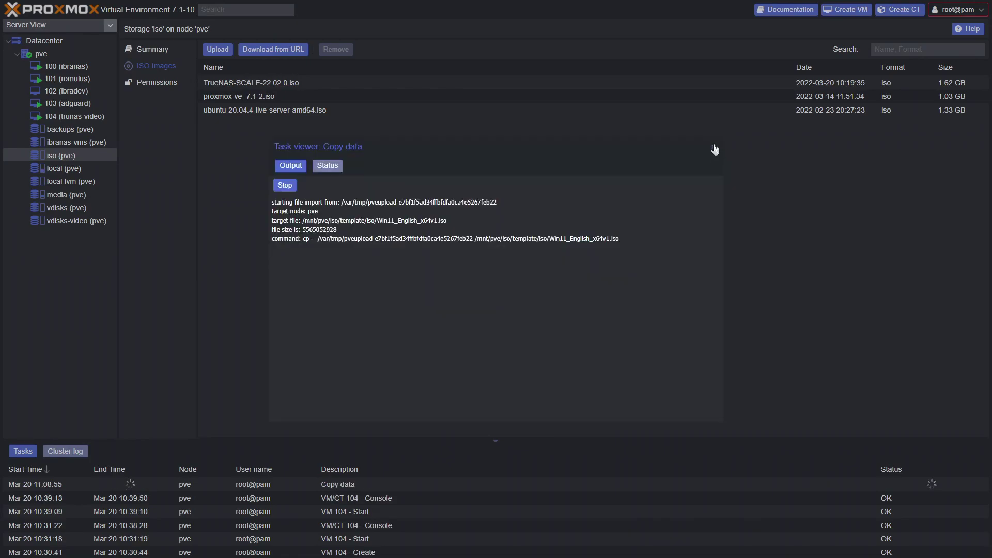
{"action": "left_click", "coordinate": [714, 149]}
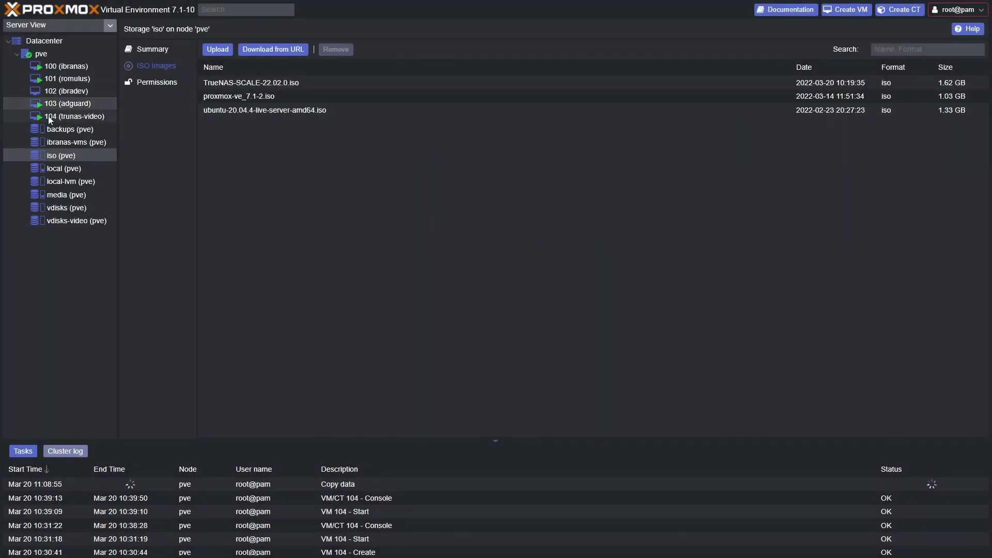
{"action": "left_click", "coordinate": [51, 41]}
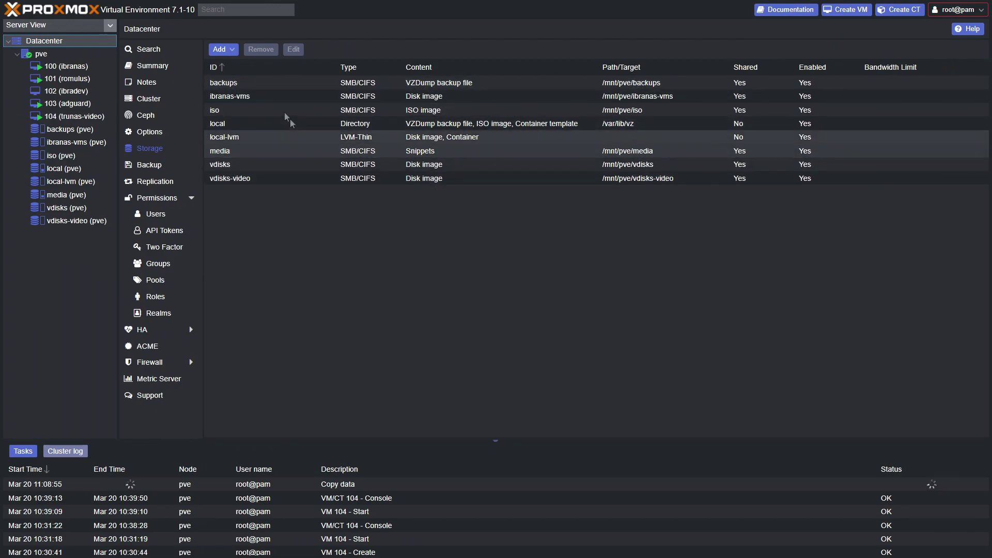
Start another SMB/CIFS storage media-video on 192.168.1.196 with the share's username and password.
{"action": "left_click", "coordinate": [220, 49]}
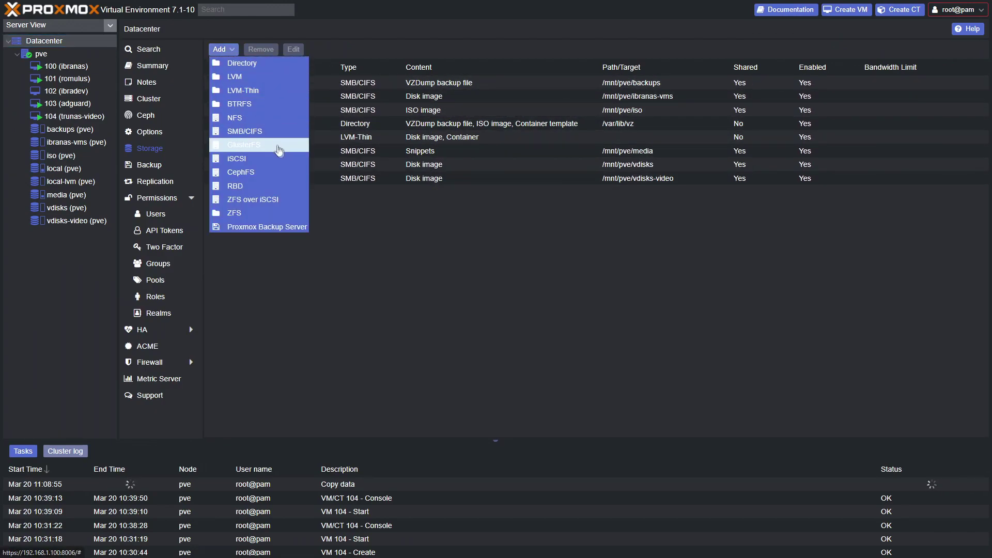
{"action": "left_click", "coordinate": [242, 131]}
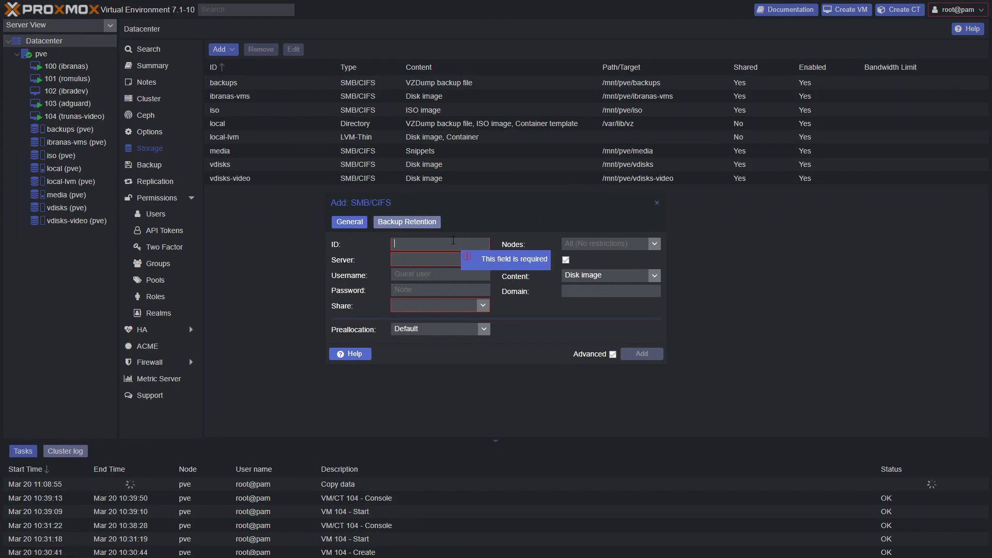
{"action": "type", "text": "media-"}
{"action": "type", "text": "video"}
{"action": "key", "text": "Tab"}
{"action": "type", "text": "192.168.1.196"}
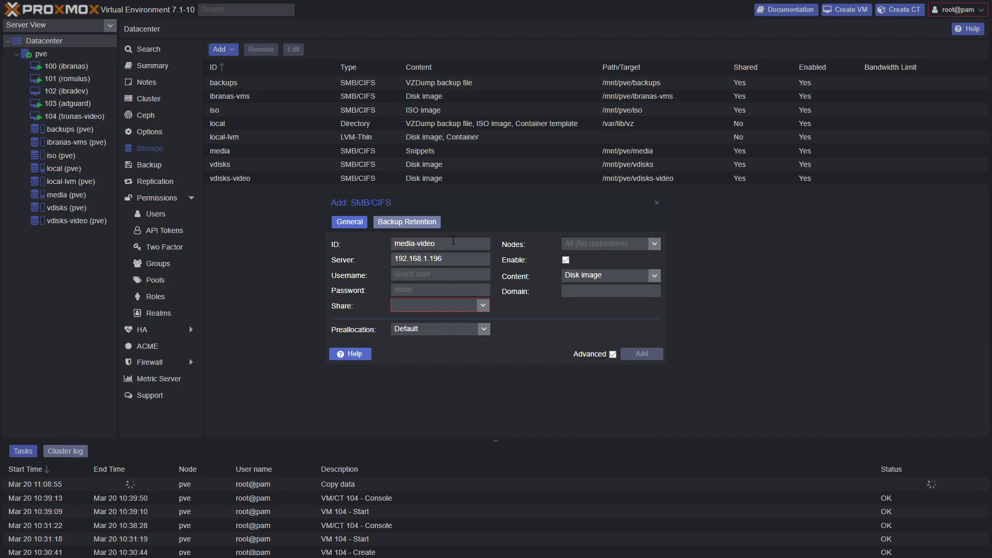
{"action": "key", "text": "Tab"}
{"action": "type", "text": "sycotix"}
{"action": "key", "text": "Tab"}
{"action": "key", "text": "ctrl+v"}
Choose the media-trunas-video share for Disk image content, create the storage, and launch Create VM.
{"action": "left_click", "coordinate": [483, 306]}
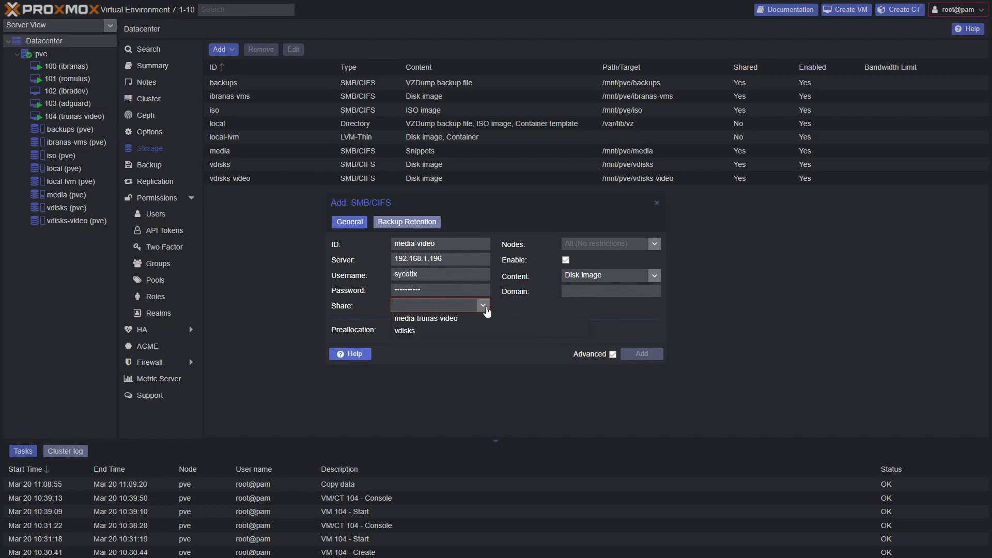
{"action": "left_click", "coordinate": [504, 319]}
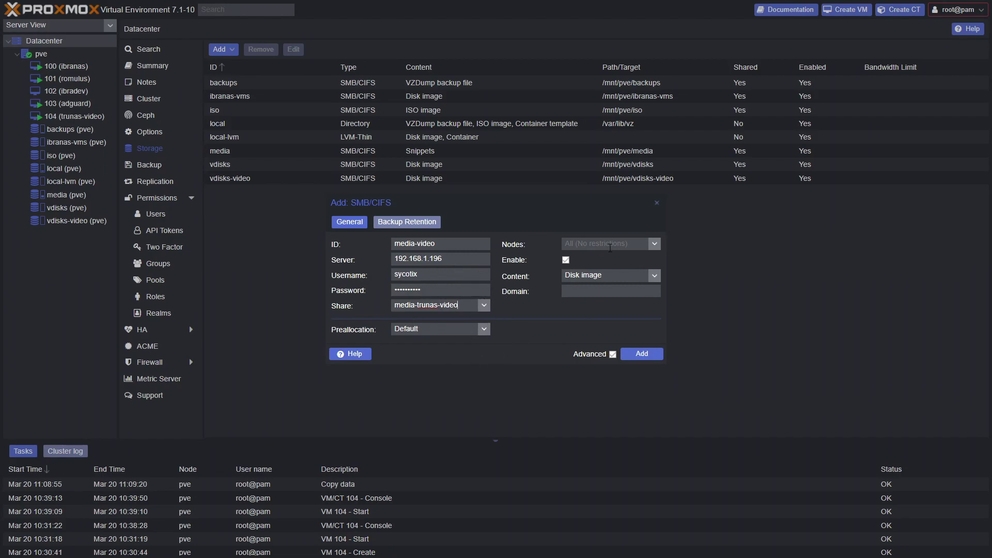
{"action": "left_click", "coordinate": [653, 278]}
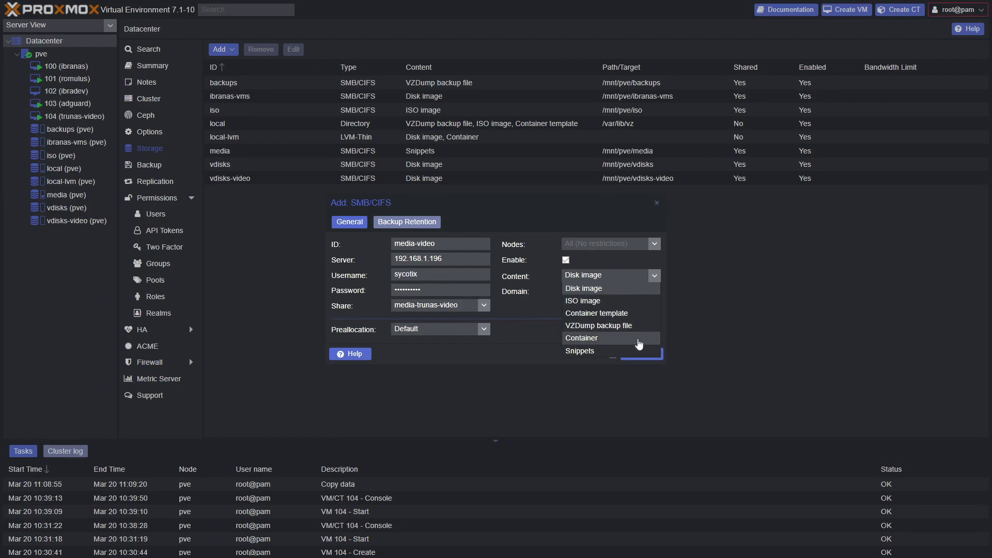
{"action": "left_click", "coordinate": [659, 279]}
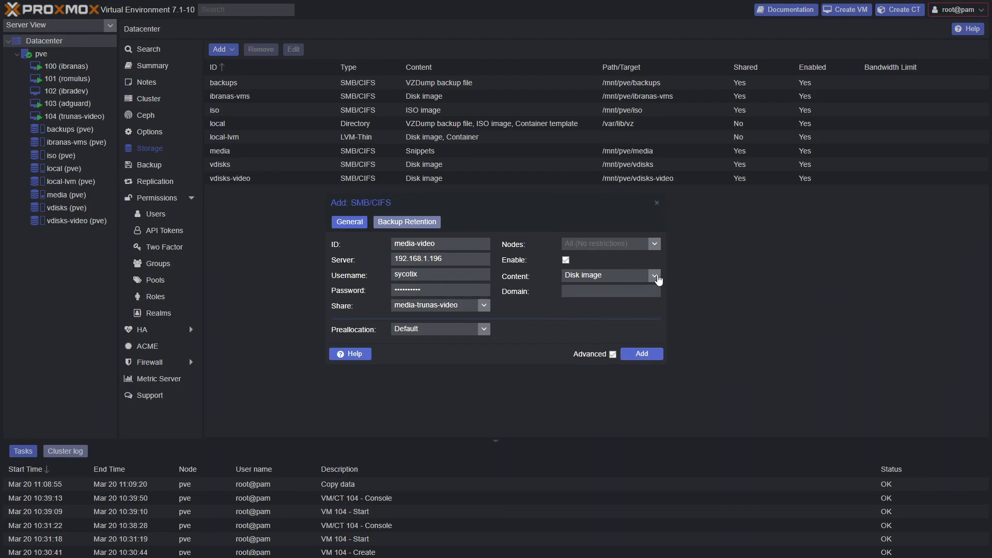
{"action": "left_click", "coordinate": [642, 355]}
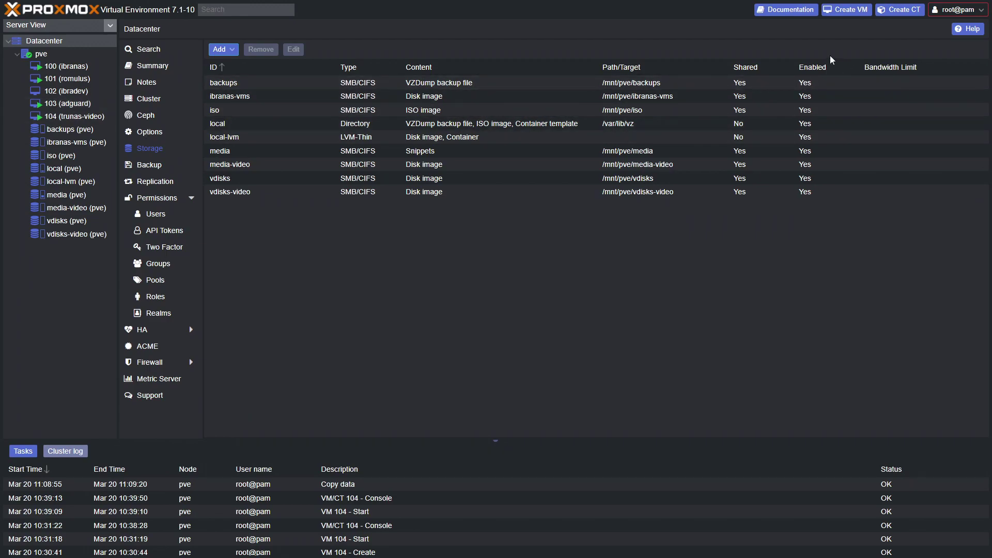
{"action": "left_click", "coordinate": [842, 12]}
Name the new VM window-11.
{"action": "left_click", "coordinate": [472, 215]}
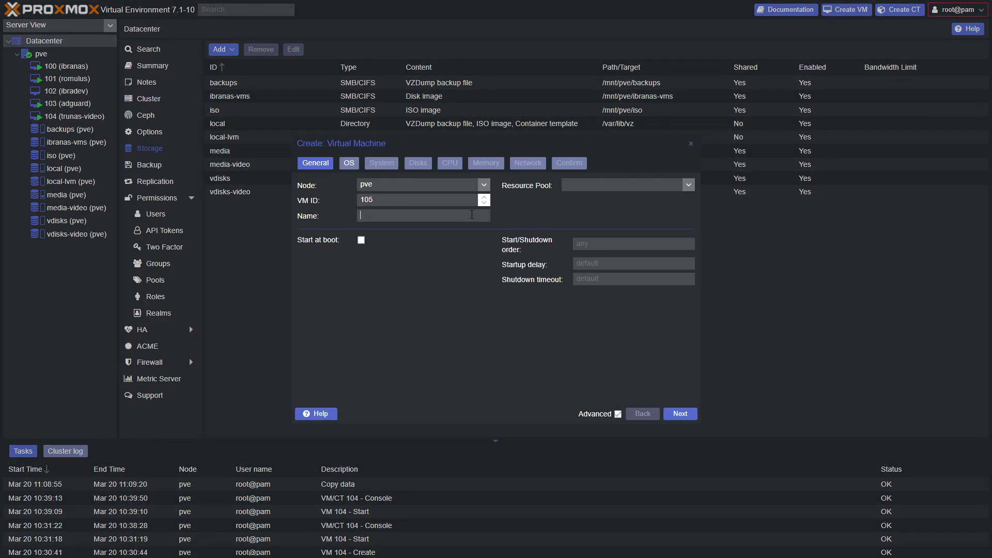
{"action": "type", "text": "winddows-"}
{"action": "key", "text": "BackSpace"}
{"action": "key", "text": "BackSpace"}
{"action": "key", "text": "BackSpace"}
{"action": "key", "text": "BackSpace"}
{"action": "key", "text": "BackSpace"}
{"action": "type", "text": "ow-11"}
{"action": "left_click", "coordinate": [681, 414]}
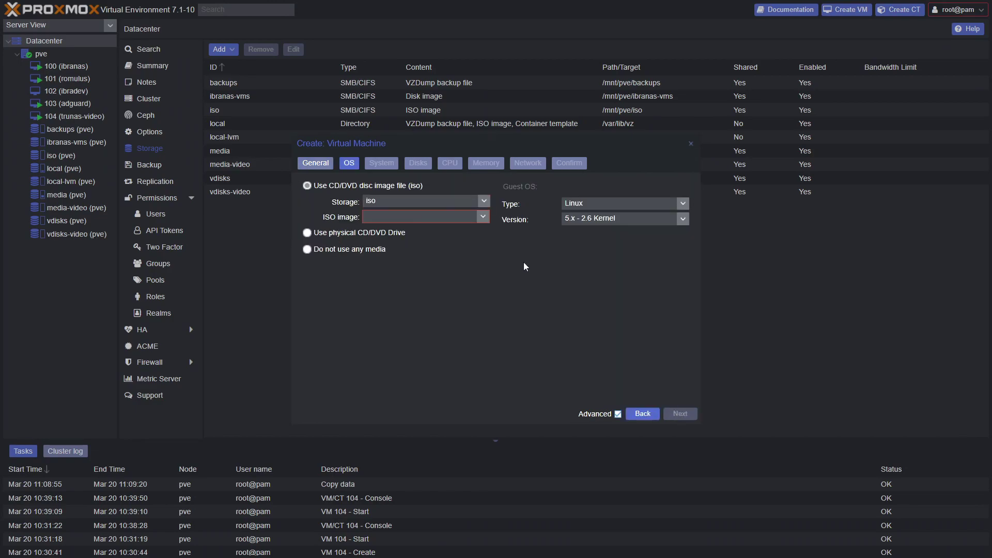
Use the Win11_English_x64v1.iso installer with guest OS Microsoft Windows 11/2022.
{"action": "left_click", "coordinate": [485, 220]}
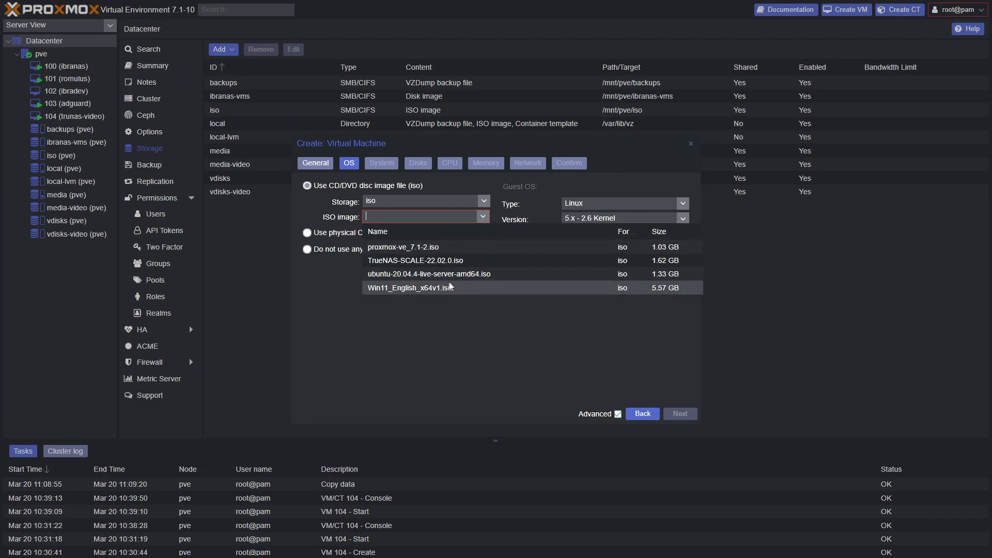
{"action": "left_click", "coordinate": [436, 287]}
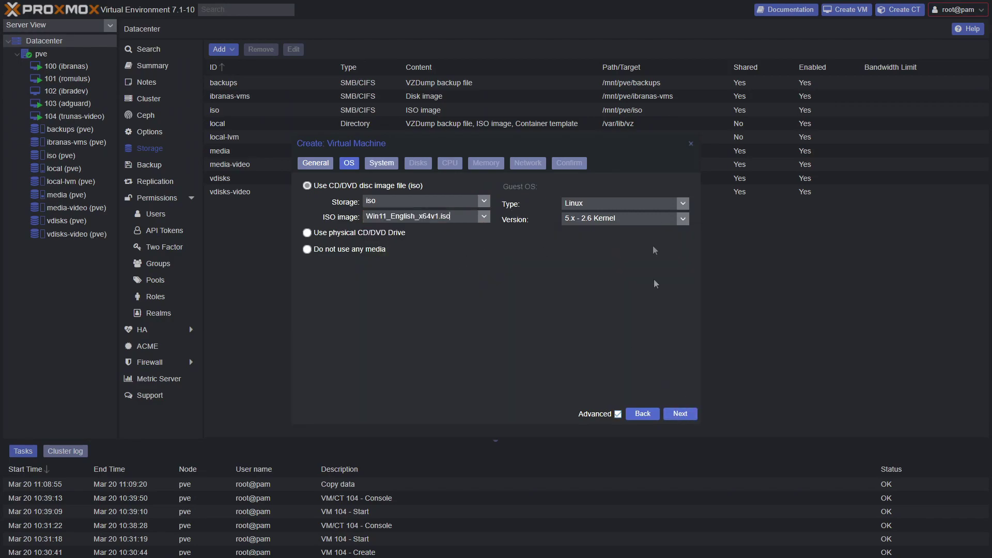
{"action": "left_click", "coordinate": [684, 208]}
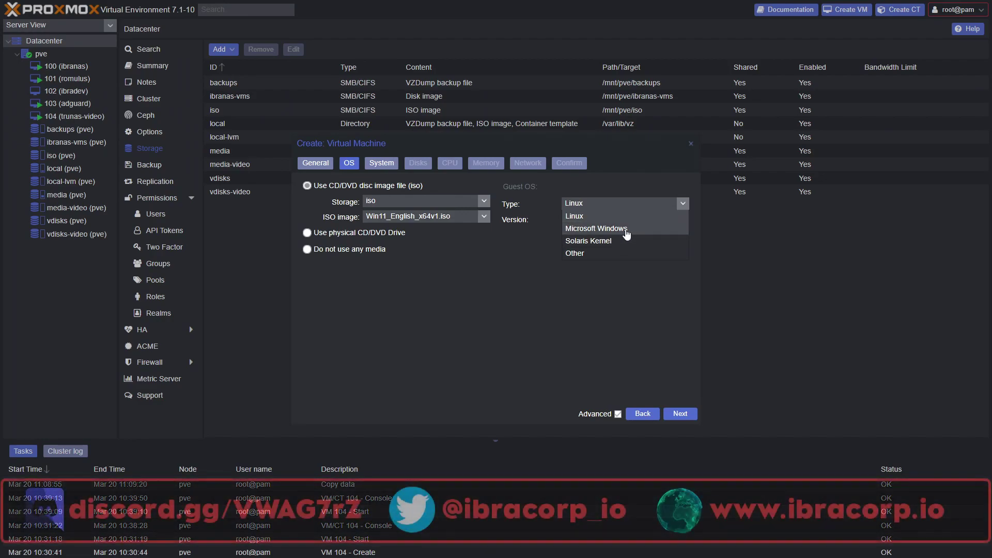
{"action": "left_click", "coordinate": [625, 229]}
{"action": "left_click", "coordinate": [682, 219]}
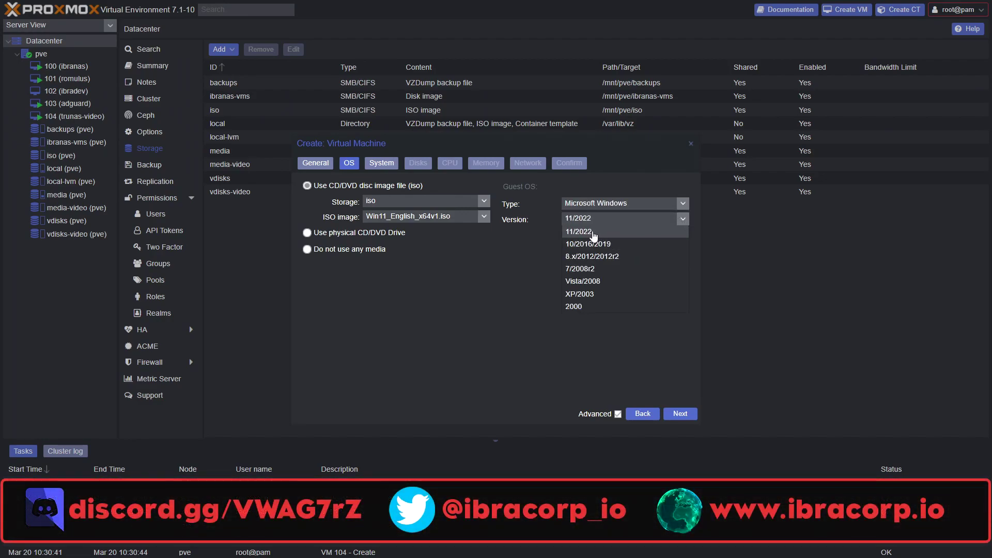
{"action": "left_click", "coordinate": [652, 348]}
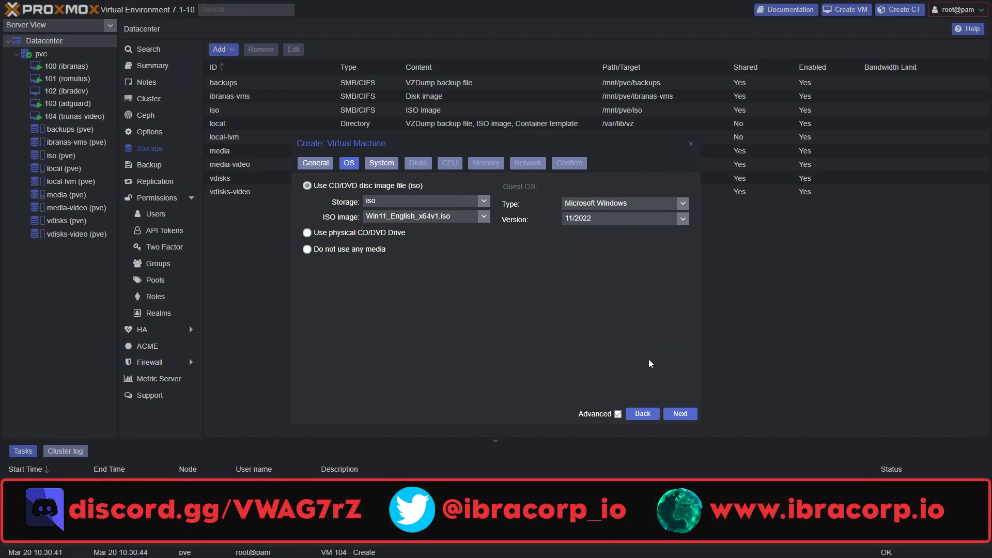
{"action": "left_click", "coordinate": [675, 414]}
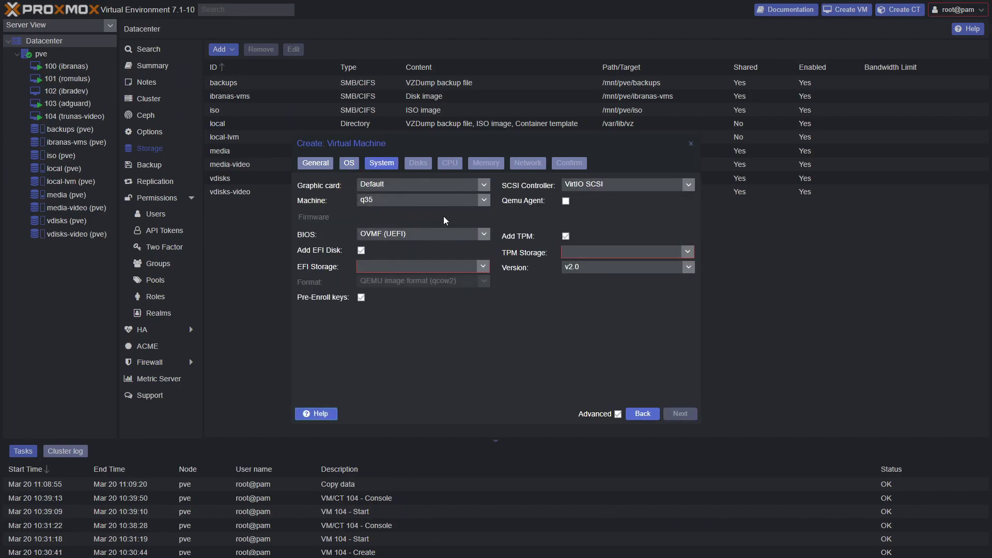
{"action": "left_click", "coordinate": [349, 163]}
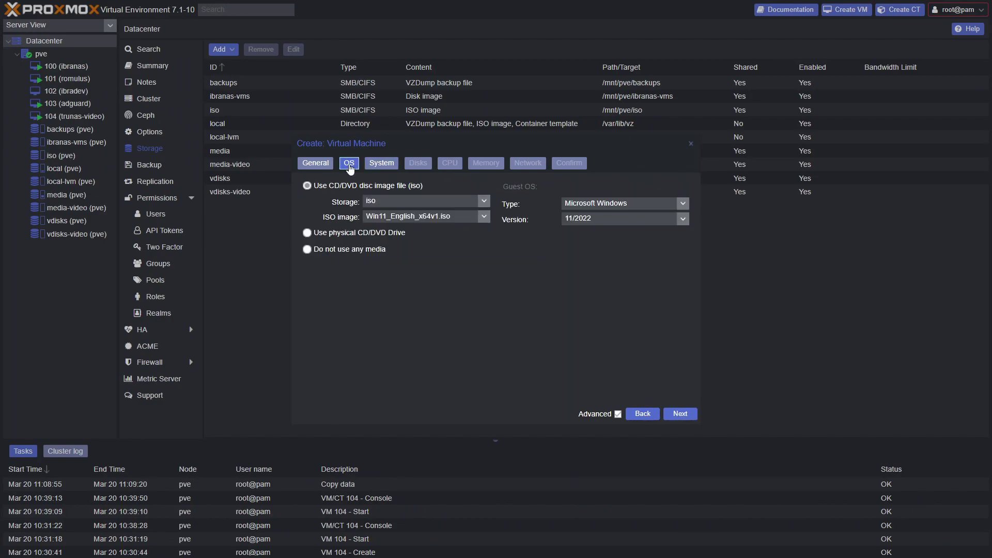
{"action": "left_click", "coordinate": [385, 165]}
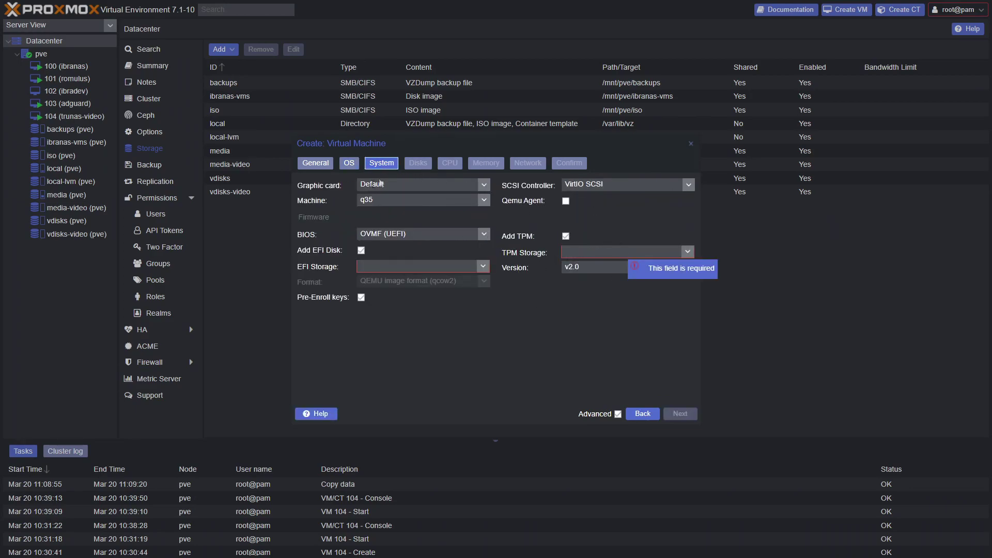
Store the EFI disk and TPM state on vdisks-video.
{"action": "left_click", "coordinate": [485, 266]}
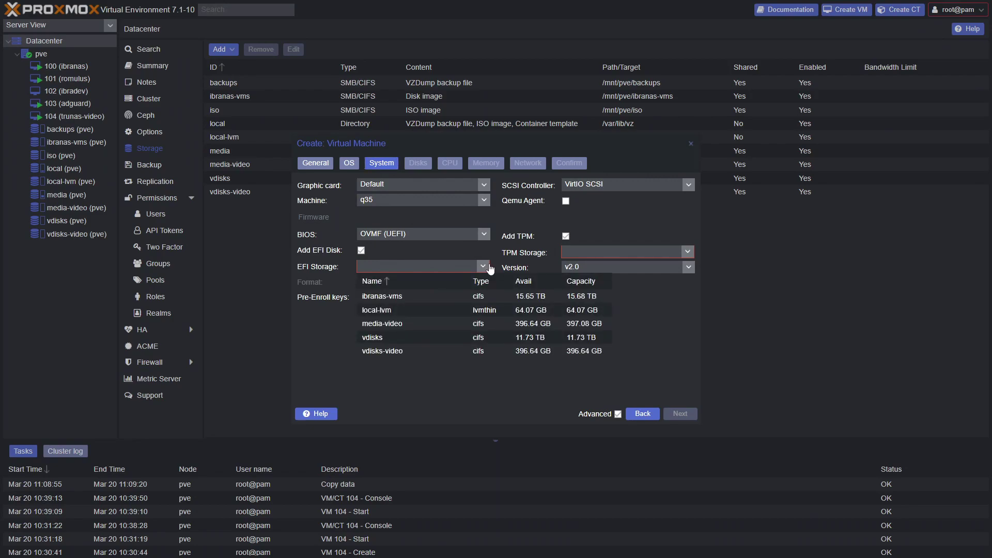
{"action": "left_click", "coordinate": [392, 351]}
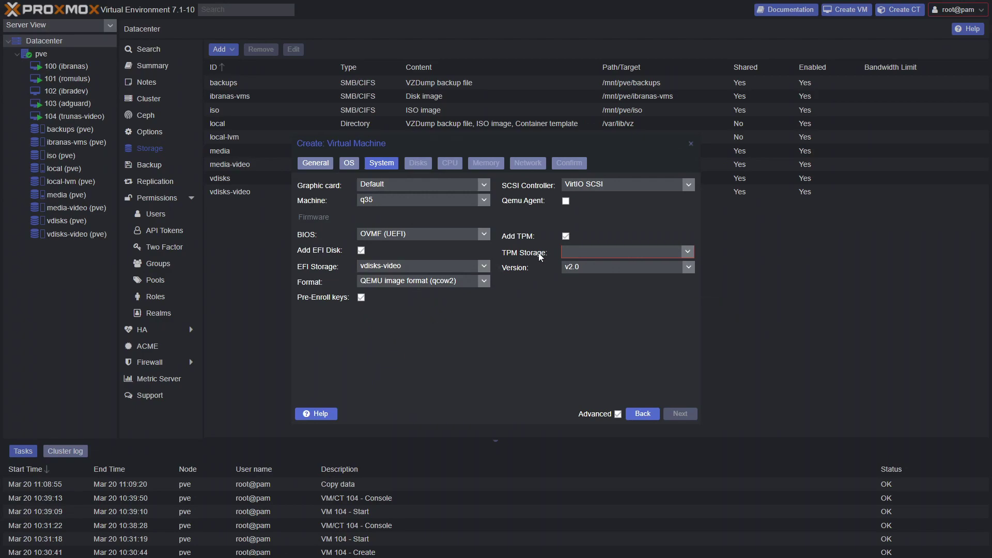
{"action": "left_click", "coordinate": [687, 252]}
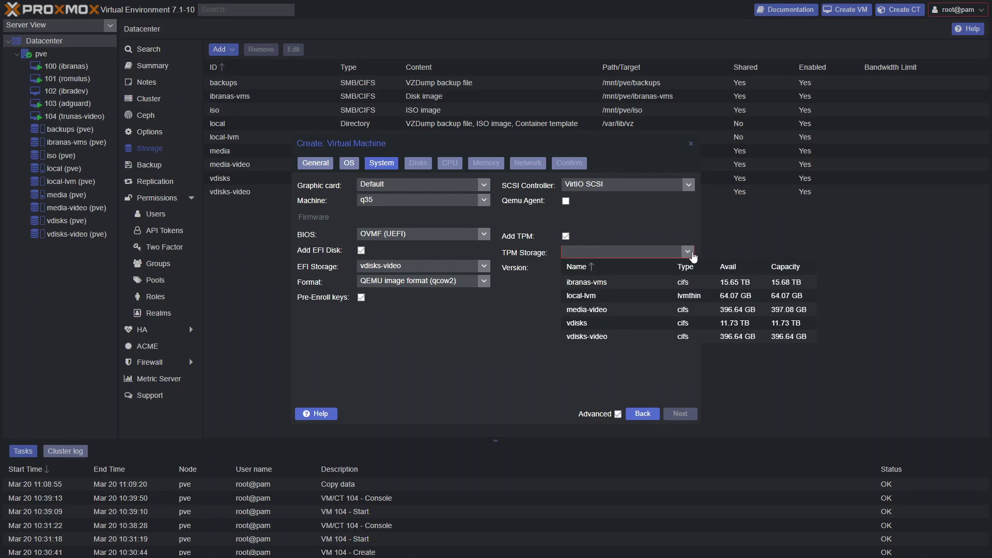
{"action": "left_click", "coordinate": [613, 340]}
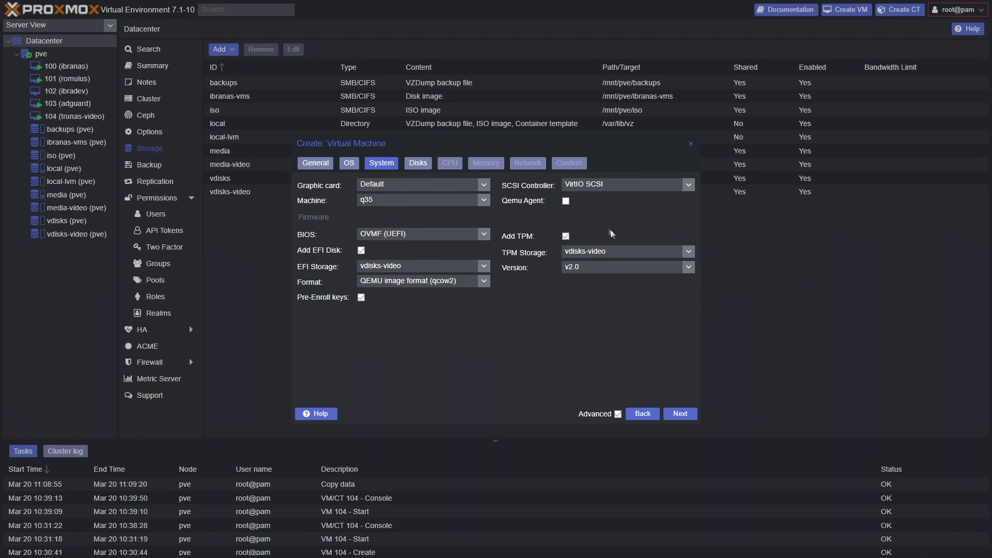
{"action": "left_click", "coordinate": [680, 415]}
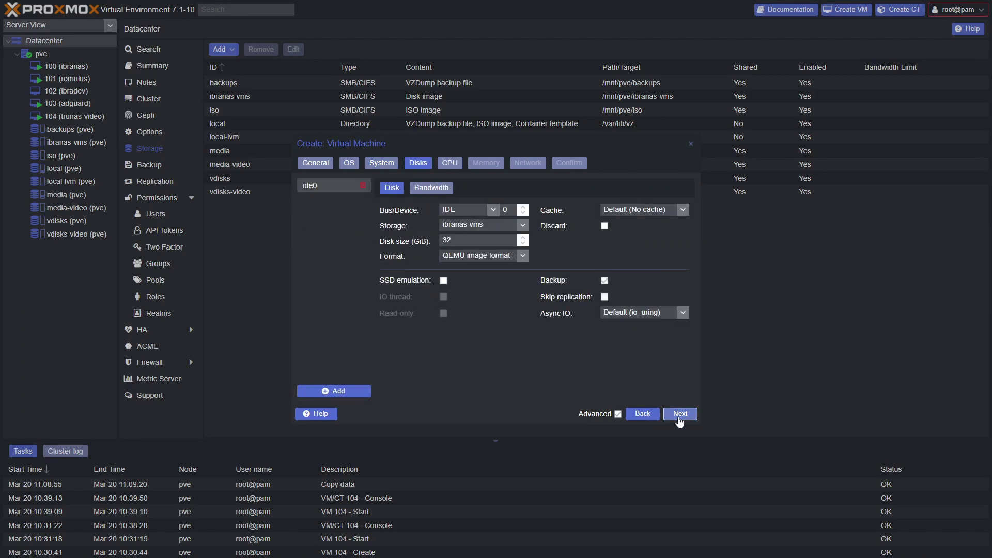
Set the disk size to 50 GB and the CPU to 6 cores.
{"action": "double_click", "coordinate": [472, 237]}
{"action": "type", "text": "50"}
{"action": "left_click", "coordinate": [673, 414]}
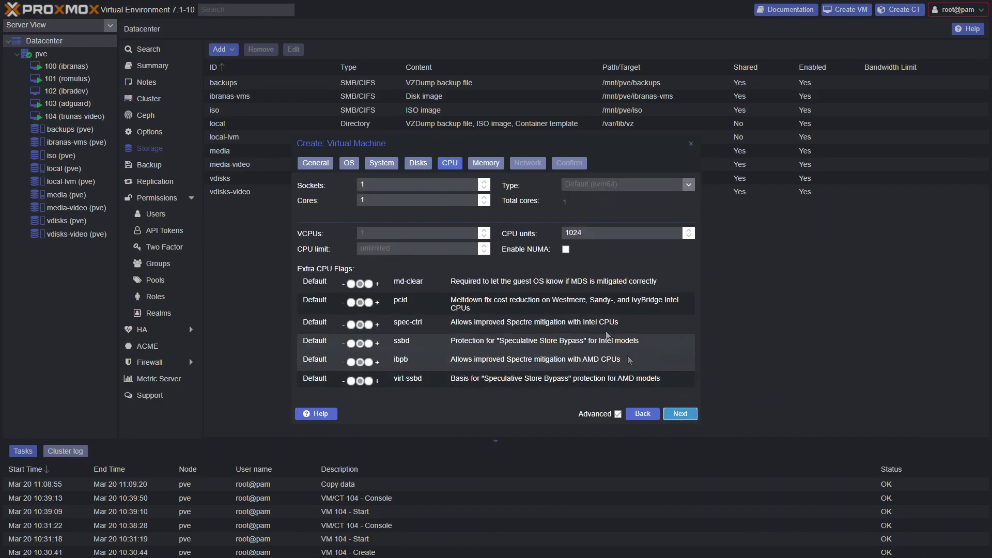
{"action": "left_click_drag", "start_coordinate": [371, 200], "coordinate": [346, 204]}
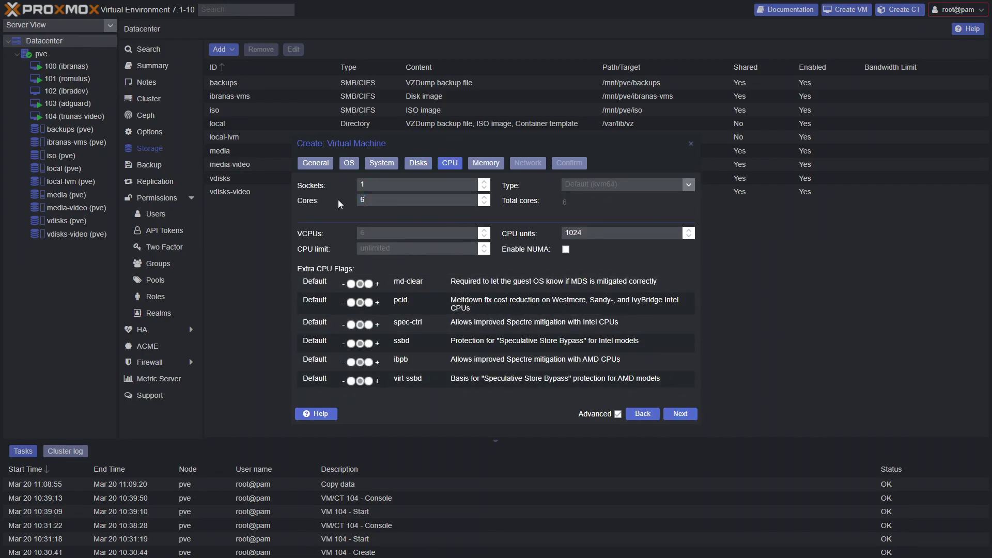
{"action": "left_click", "coordinate": [673, 414]}
Give the VM 8192 MiB of memory and finish creating it.
{"action": "left_click_drag", "start_coordinate": [413, 185], "coordinate": [383, 186]}
{"action": "type", "text": "8192"}
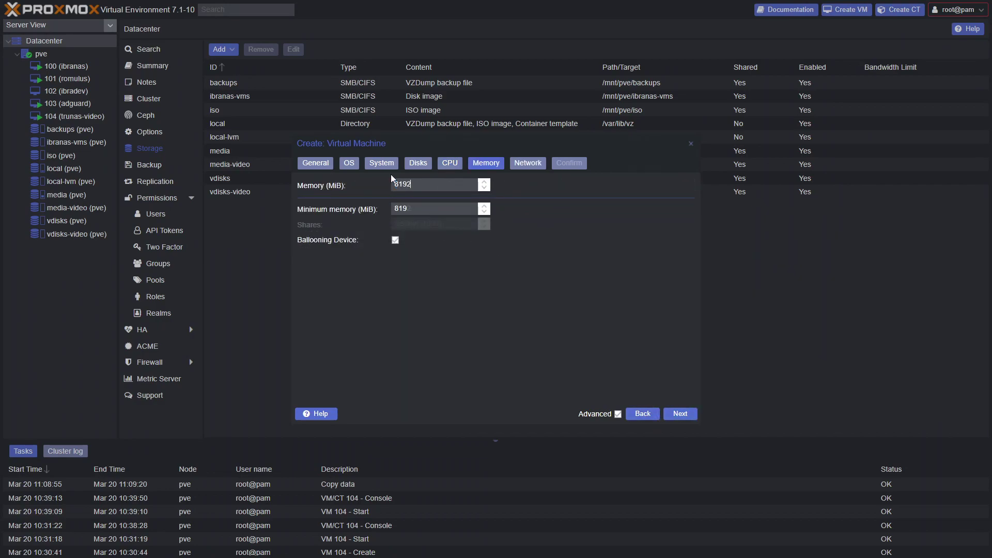
{"action": "left_click", "coordinate": [680, 414]}
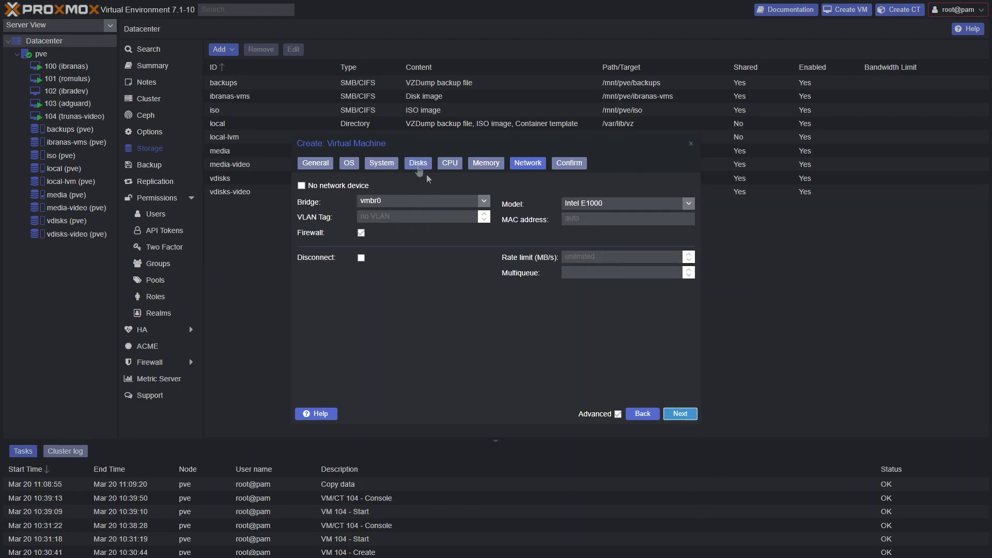
{"action": "left_click", "coordinate": [676, 415]}
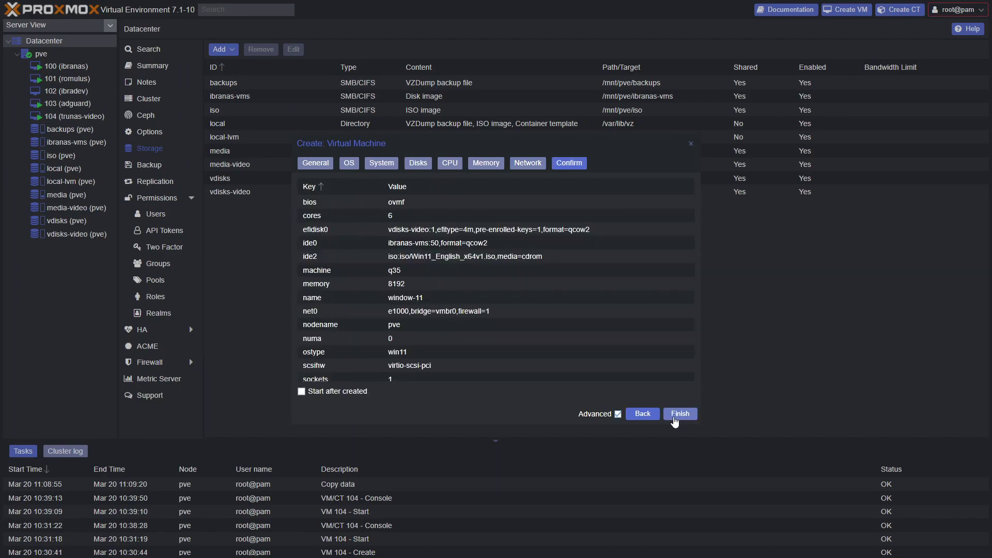
{"action": "left_click", "coordinate": [679, 414]}
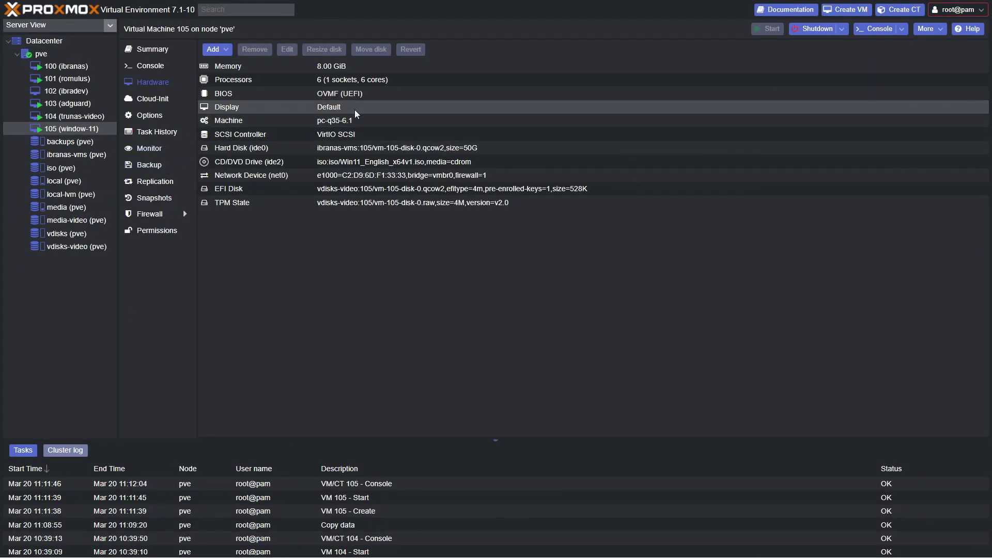
Stop VM 105 immediately and confirm.
{"action": "left_click", "coordinate": [842, 28]}
{"action": "left_click", "coordinate": [816, 82]}
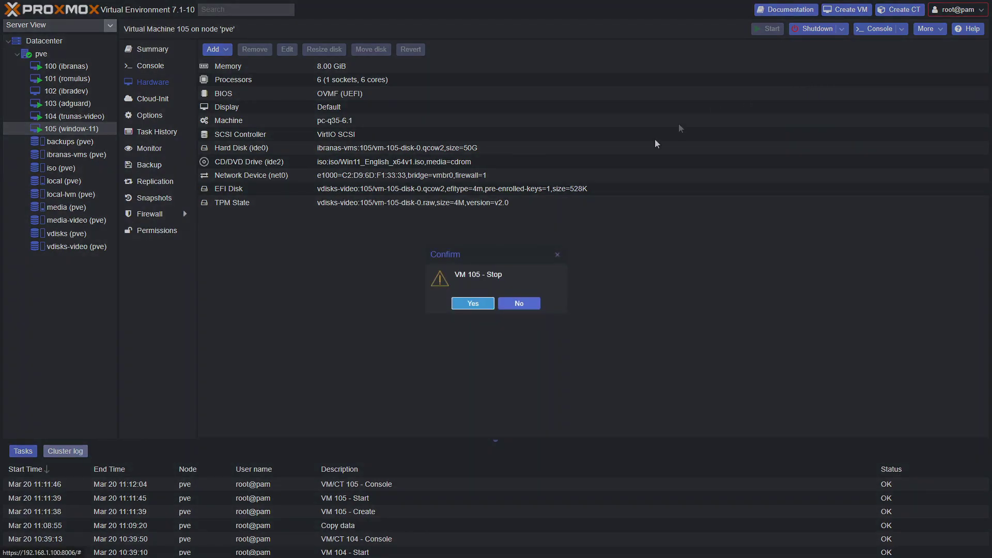
{"action": "left_click", "coordinate": [470, 306]}
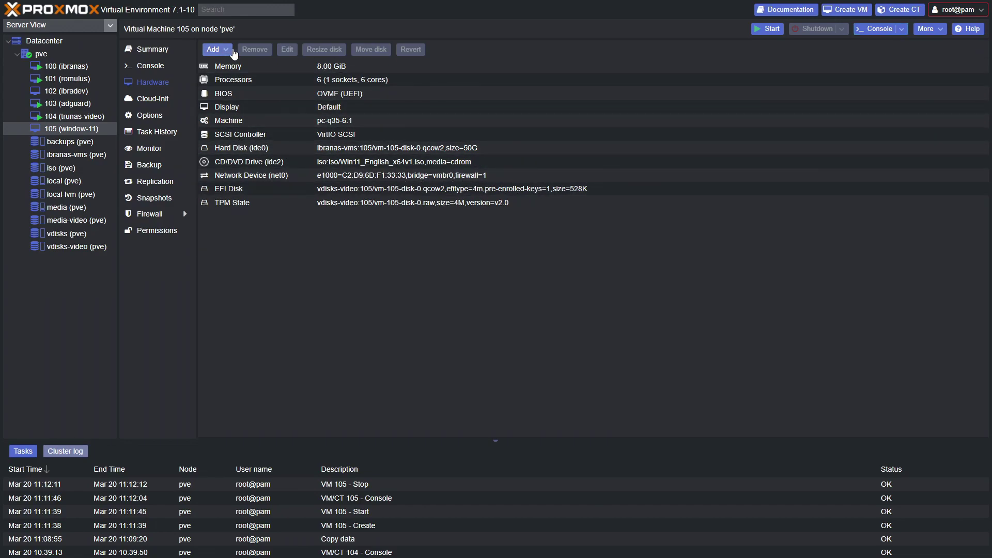
Begin adding a CD/DVD drive from the iso storage, then view the iso storage's ISO images.
{"action": "left_click", "coordinate": [224, 53]}
{"action": "left_click", "coordinate": [244, 78]}
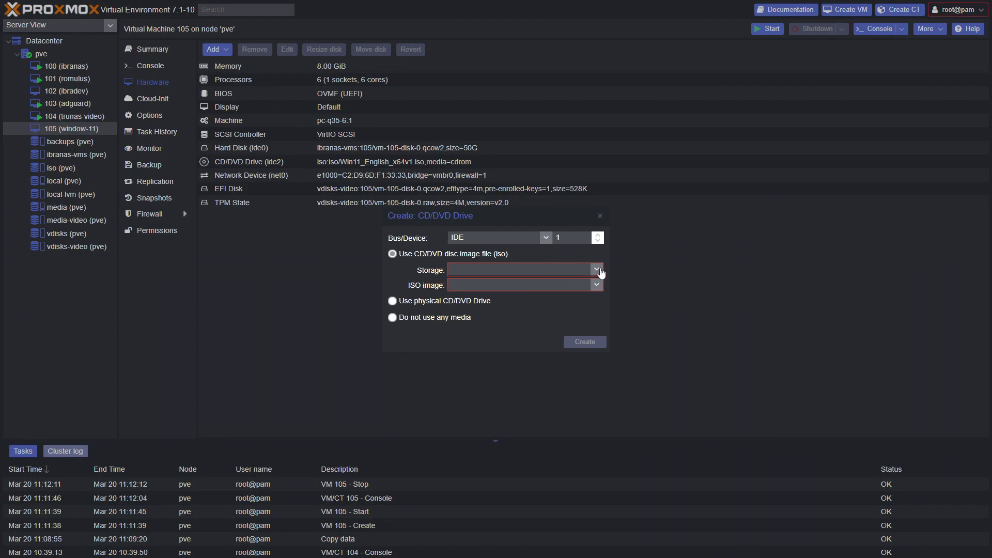
{"action": "left_click", "coordinate": [594, 270]}
{"action": "left_click", "coordinate": [602, 304]}
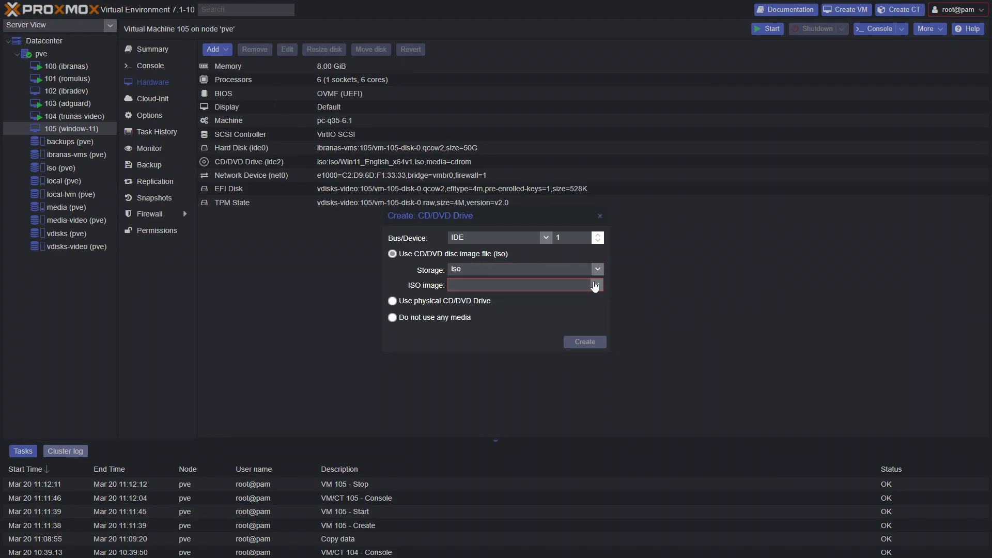
{"action": "left_click", "coordinate": [596, 285]}
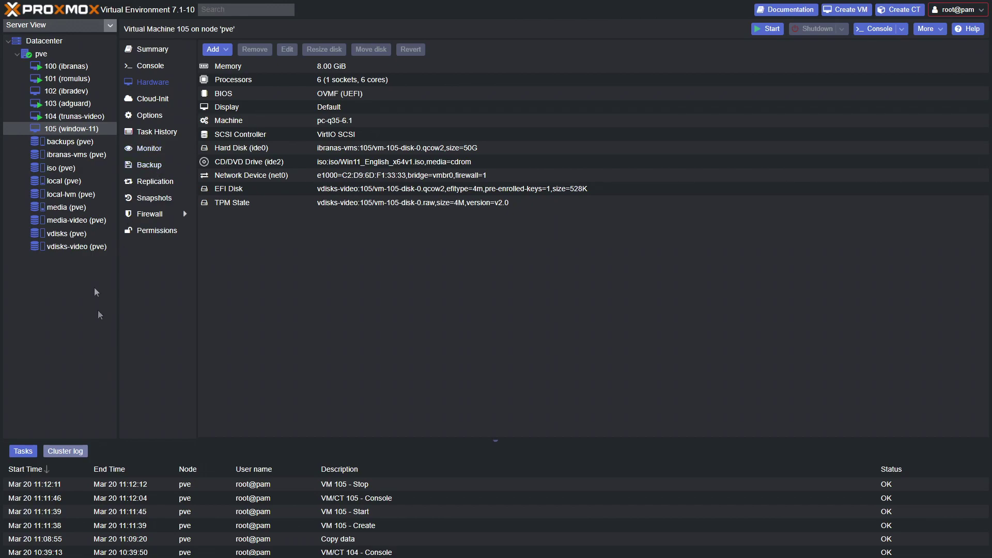
{"action": "left_click", "coordinate": [66, 168]}
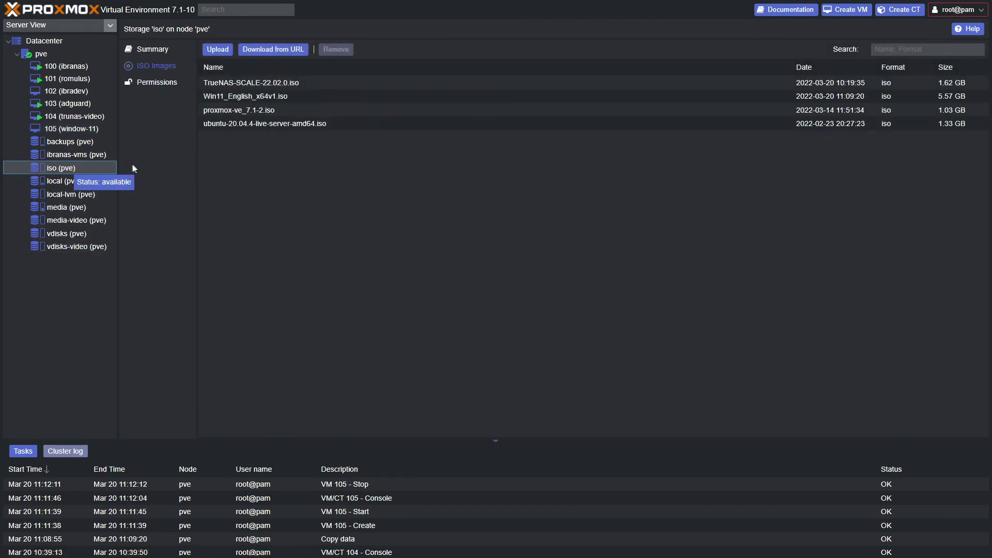
Upload the virtio-win ISO to the iso storage.
{"action": "left_click", "coordinate": [216, 52]}
{"action": "left_click", "coordinate": [583, 236]}
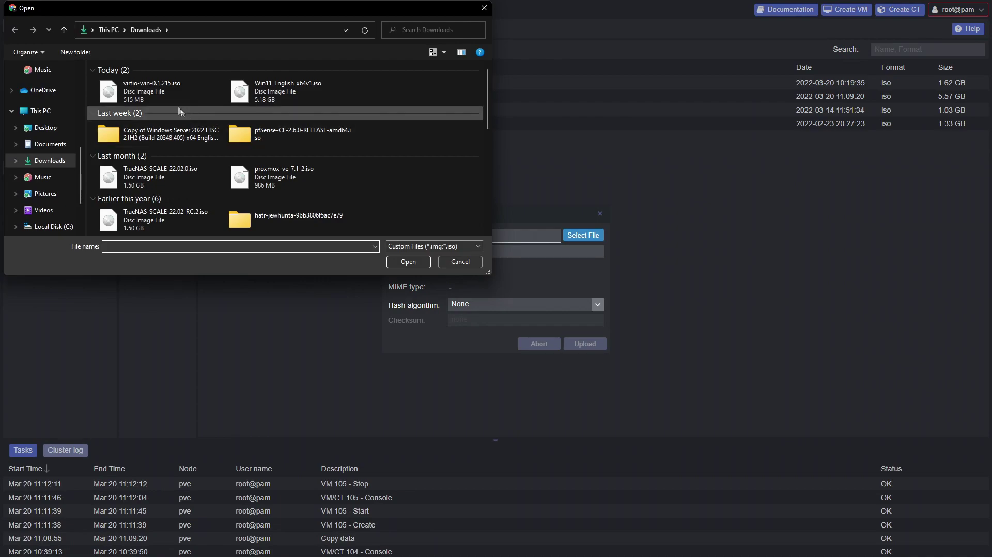
{"action": "left_click", "coordinate": [156, 89]}
{"action": "double_click", "coordinate": [146, 93]}
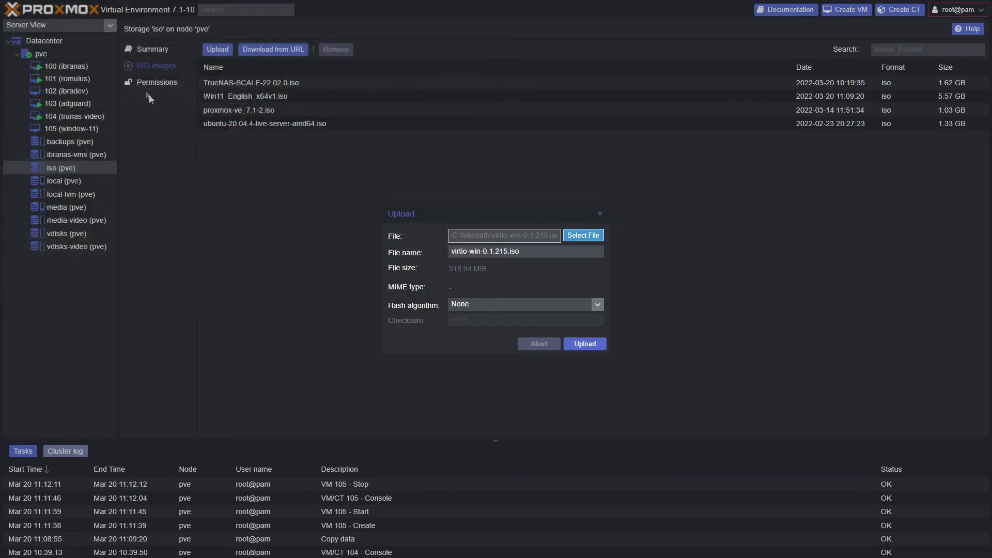
{"action": "left_click", "coordinate": [588, 346]}
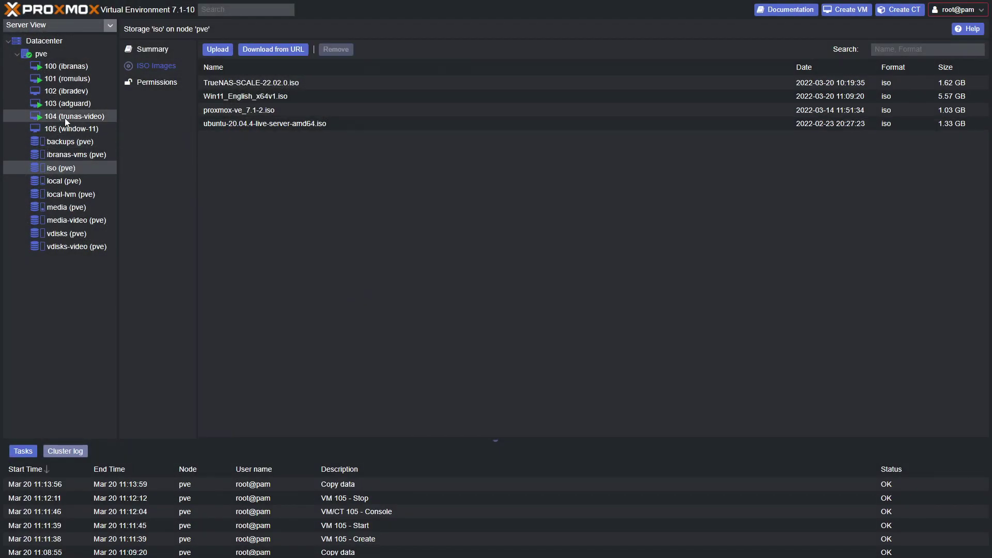
Attach virtio-win-0.1.215.iso to VM 105 as a new CD/DVD drive ide1.
{"action": "left_click", "coordinate": [67, 129]}
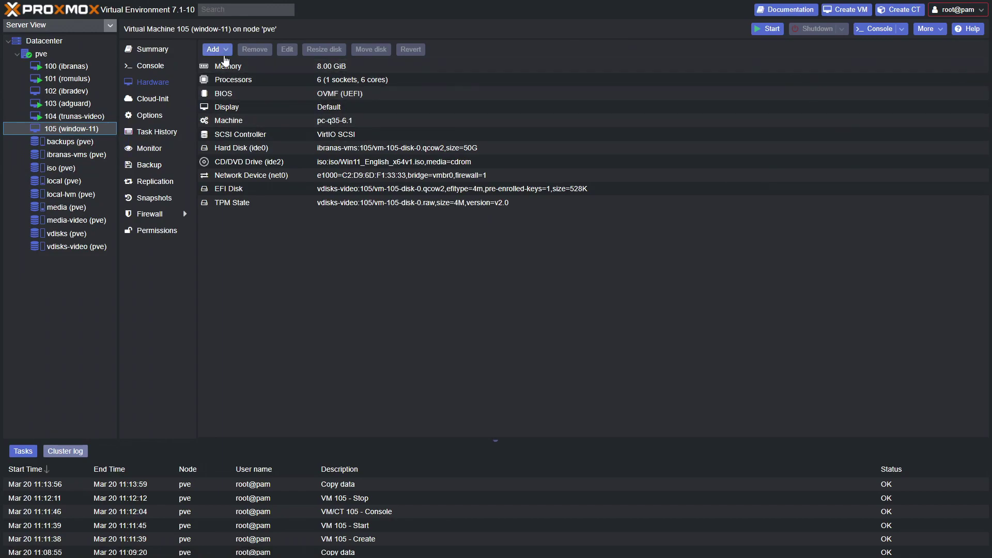
{"action": "left_click", "coordinate": [216, 50]}
{"action": "left_click", "coordinate": [244, 81]}
{"action": "left_click", "coordinate": [597, 270]}
{"action": "left_click", "coordinate": [526, 305]}
{"action": "left_click", "coordinate": [596, 285]}
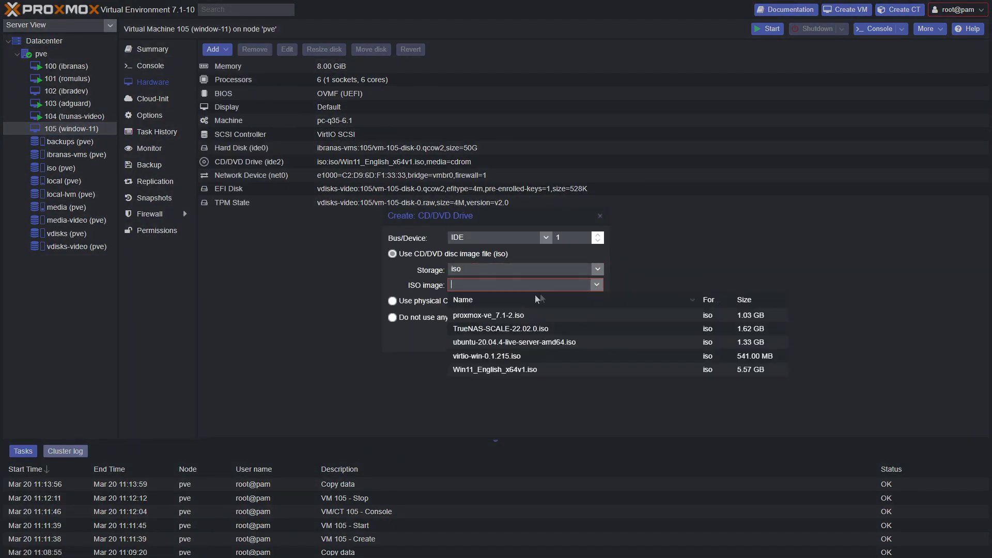
{"action": "left_click", "coordinate": [488, 357]}
{"action": "left_click", "coordinate": [582, 343]}
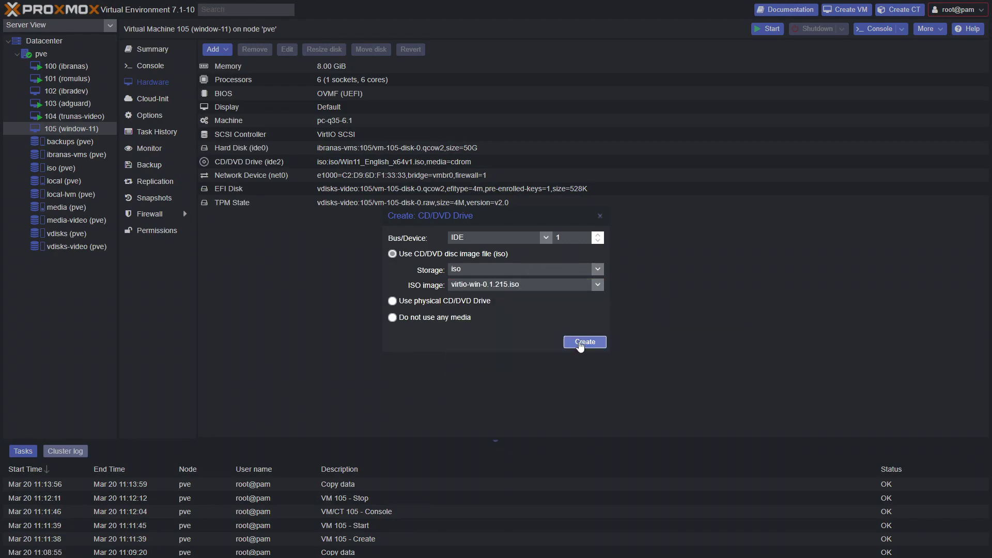
{"action": "left_click", "coordinate": [365, 163]}
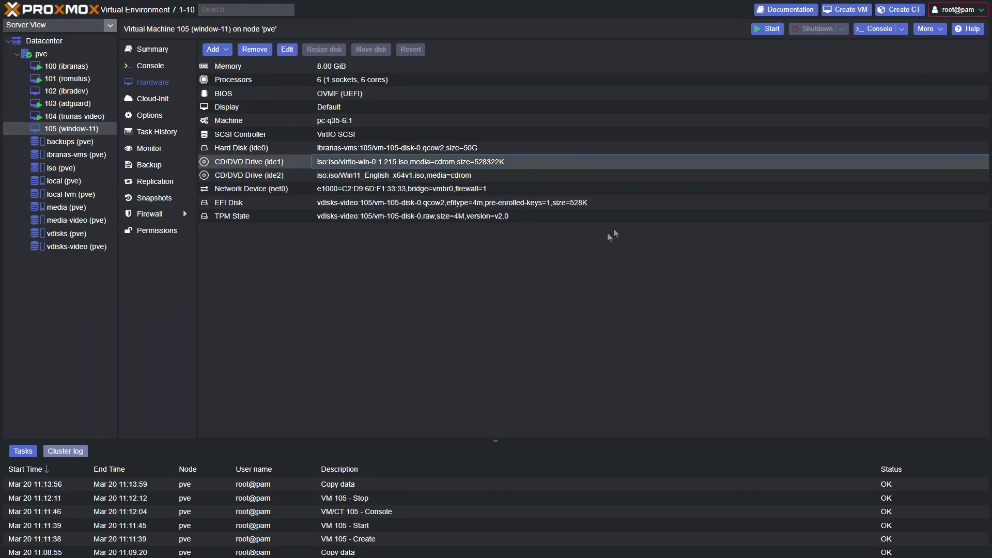
{"action": "left_click", "coordinate": [859, 31]}
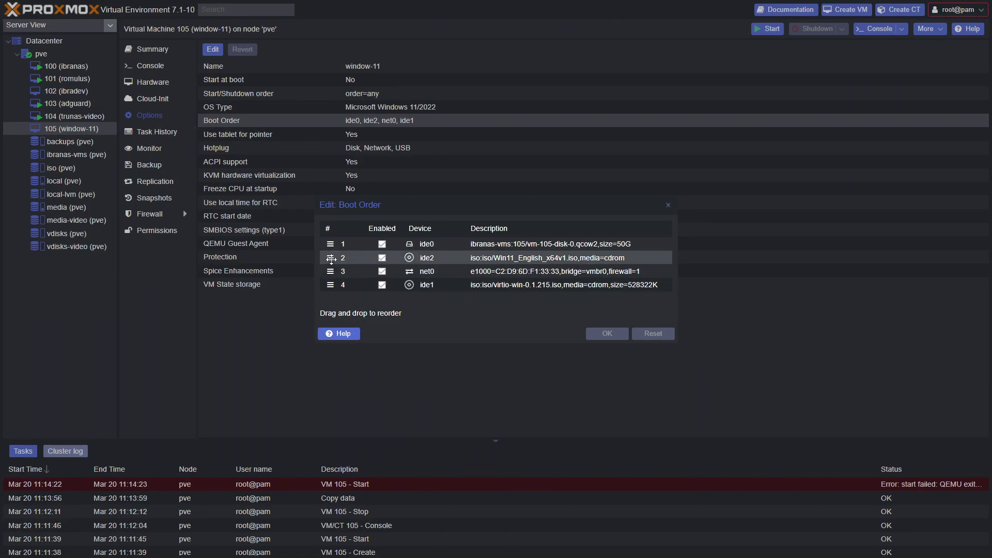
Move ide2 ahead of ide0 in VM 105's boot order and confirm.
{"action": "left_click_drag", "start_coordinate": [331, 258], "coordinate": [335, 243]}
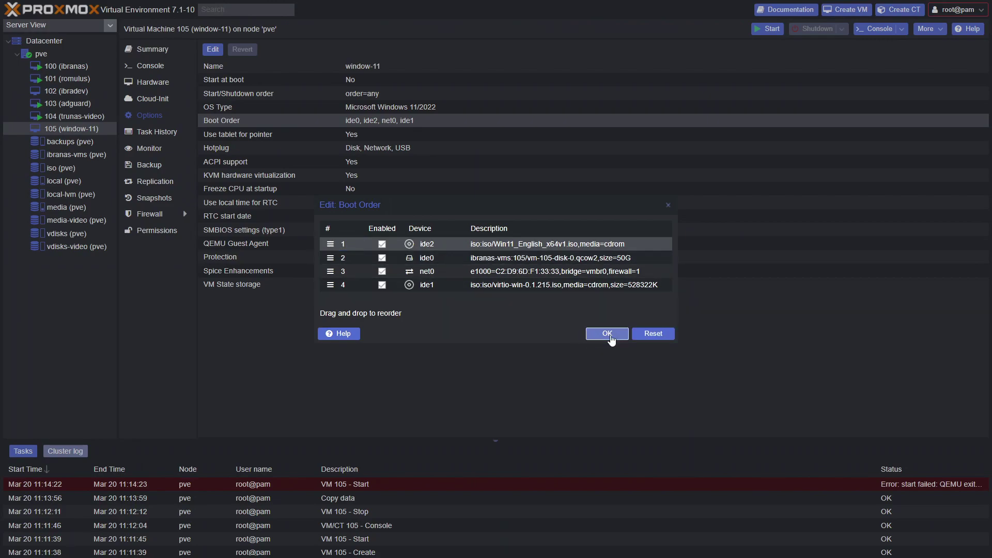
{"action": "left_click", "coordinate": [602, 335]}
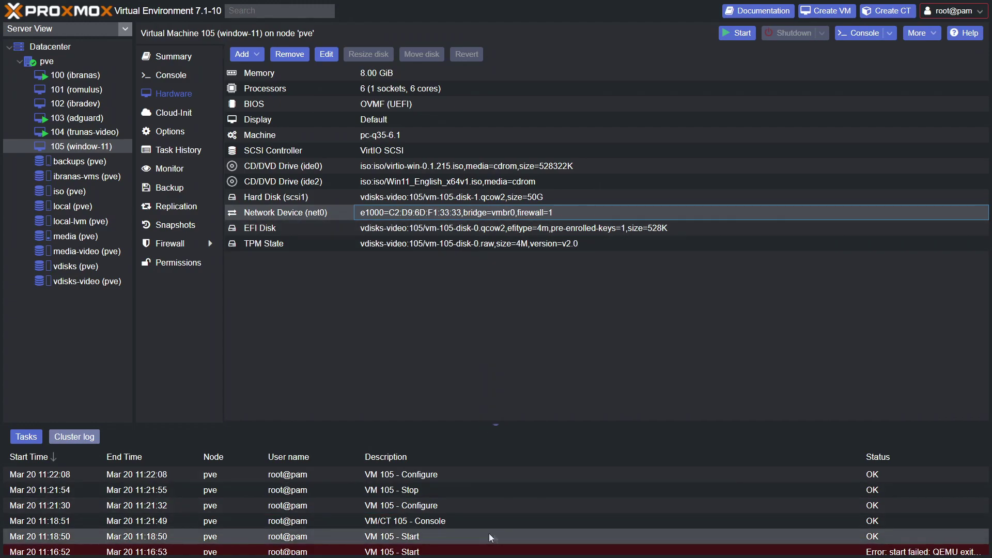
Review the failed start task's error, then start and cancel adding a hard disk.
{"action": "double_click", "coordinate": [471, 551]}
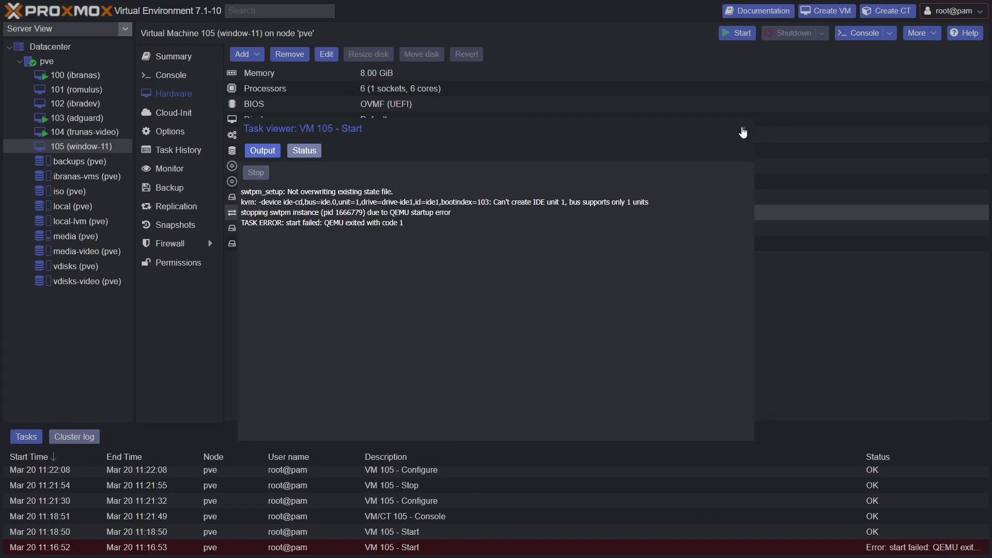
{"action": "left_click", "coordinate": [743, 131]}
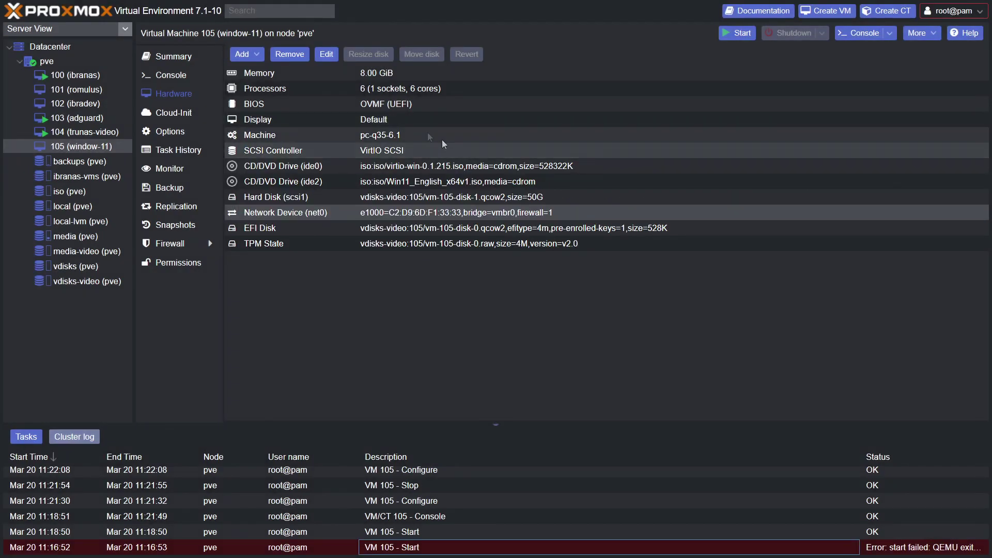
{"action": "left_click", "coordinate": [383, 198]}
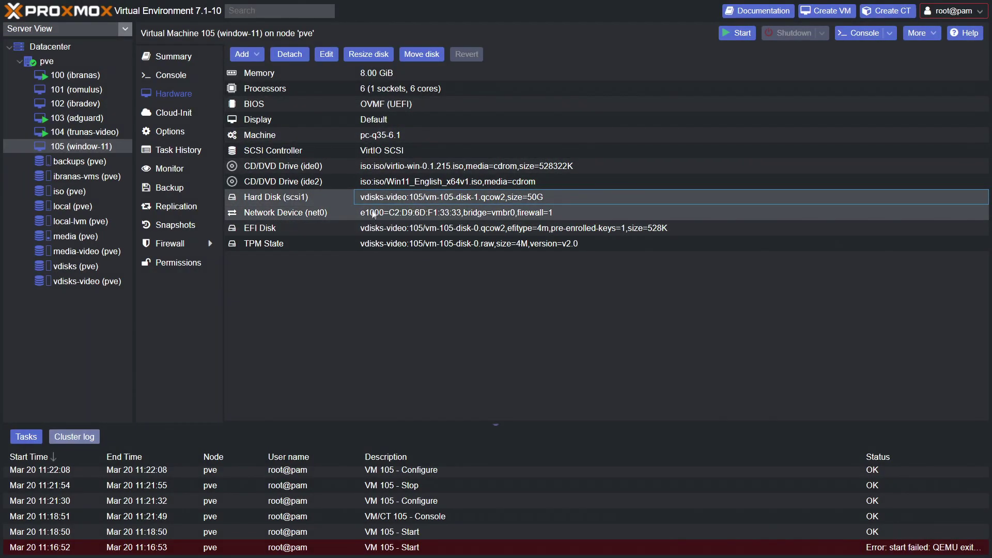
{"action": "left_click", "coordinate": [257, 54]}
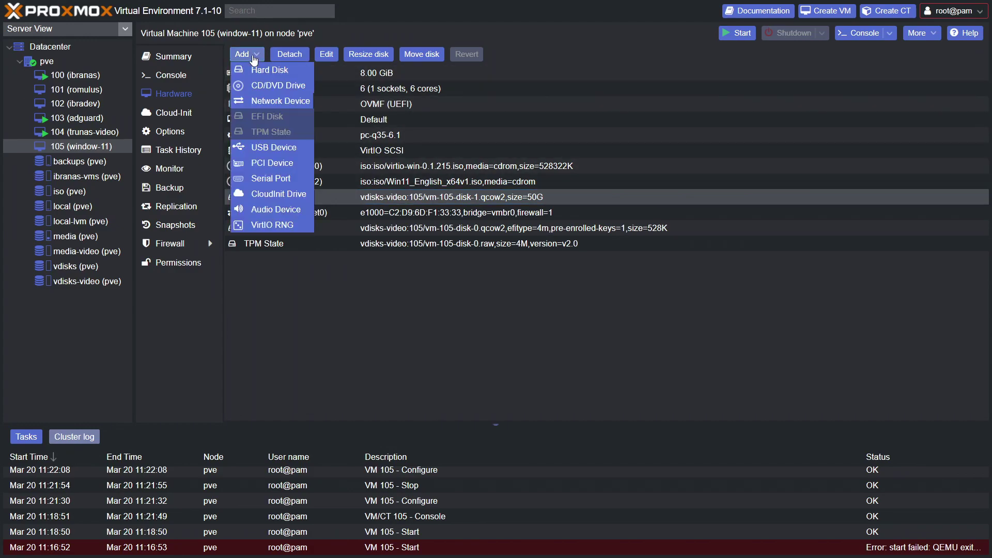
{"action": "left_click", "coordinate": [257, 71]}
{"action": "left_click", "coordinate": [444, 232]}
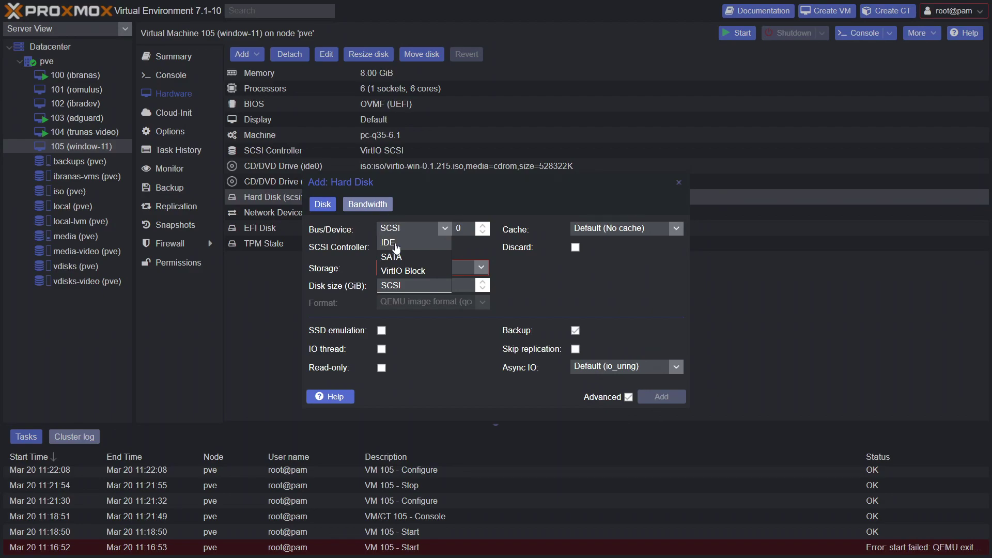
{"action": "left_click", "coordinate": [678, 182]}
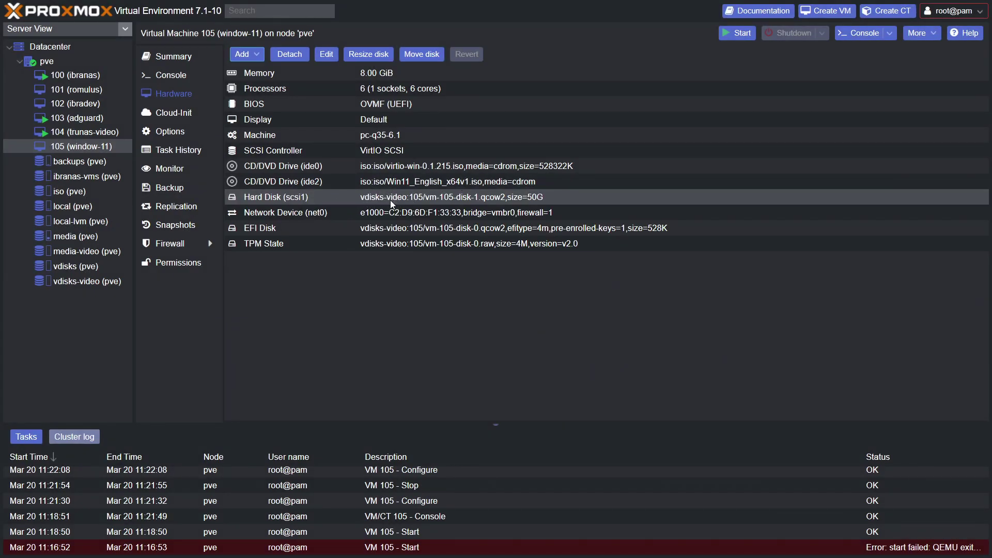
Inspect the TPM State and EFI Disk entries and bring up VM 105's actions menu.
{"action": "left_click", "coordinate": [389, 246]}
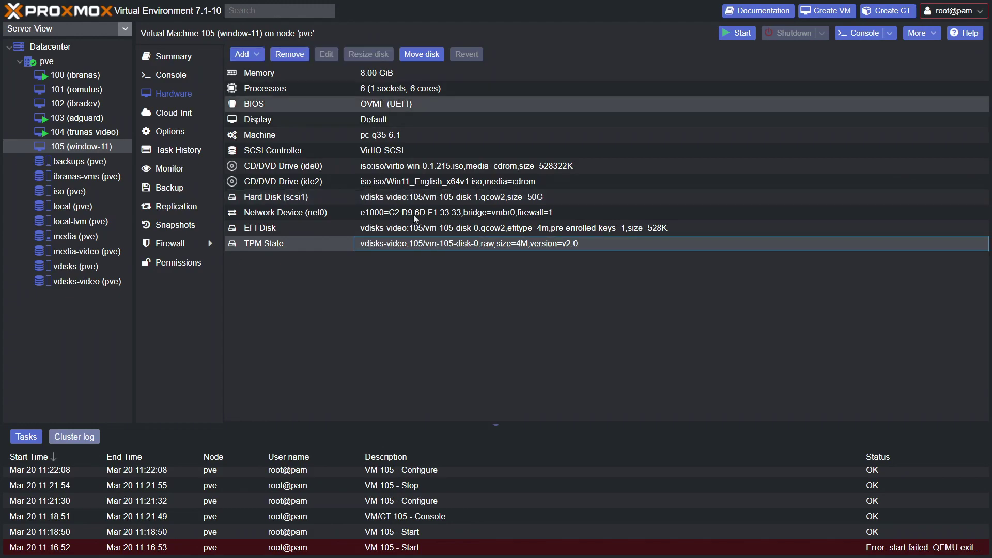
{"action": "left_click", "coordinate": [299, 233]}
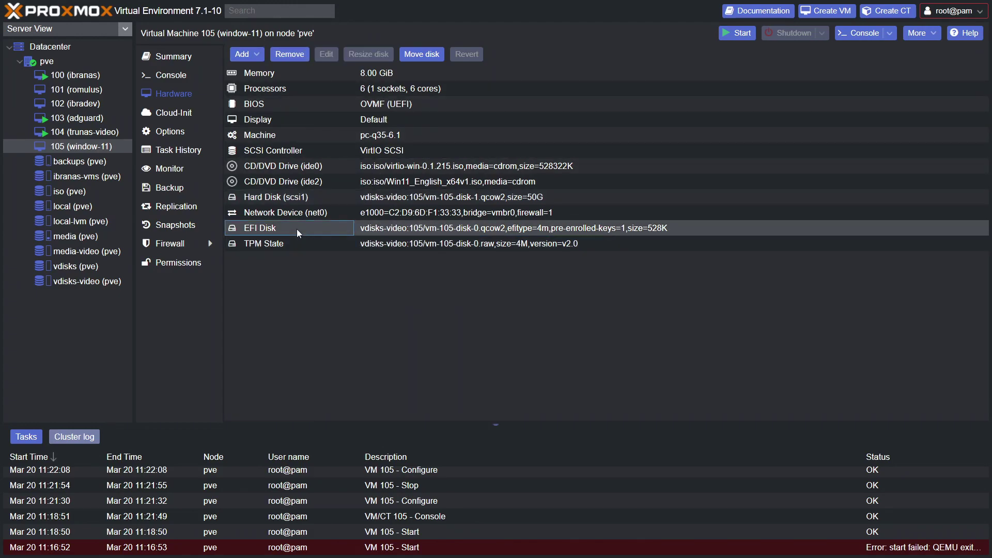
{"action": "right_click", "coordinate": [89, 147]}
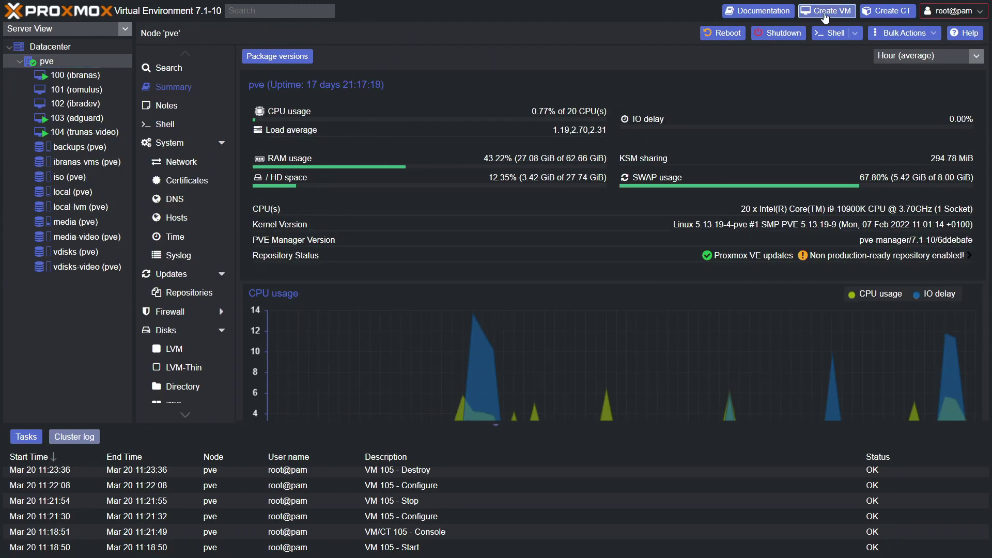
Start a new VM windows-11 using Win11_English_x64v1.iso with guest OS Microsoft Windows.
{"action": "left_click", "coordinate": [827, 11]}
{"action": "left_click", "coordinate": [429, 210]}
{"action": "type", "text": "windows-1"}
{"action": "key", "text": "Return"}
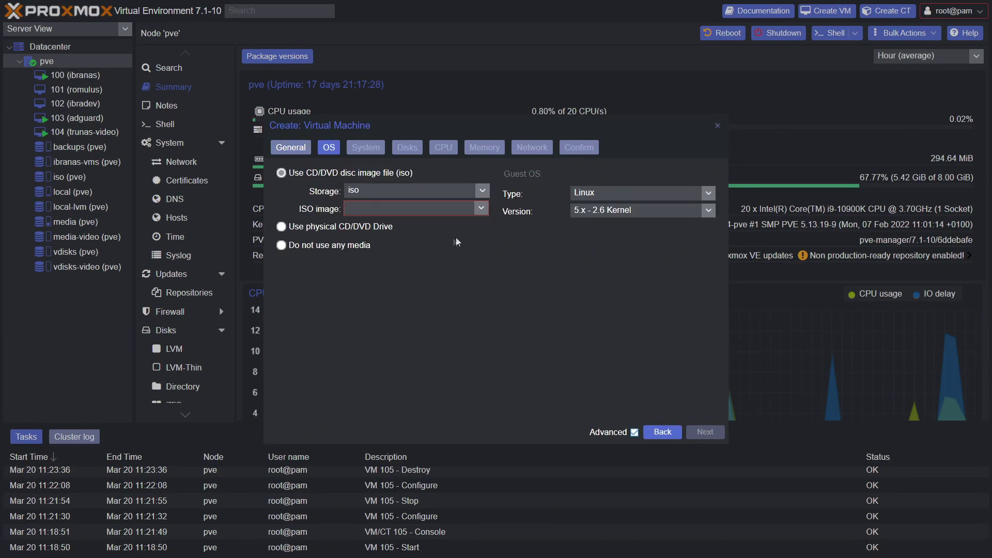
{"action": "left_click", "coordinate": [481, 208]}
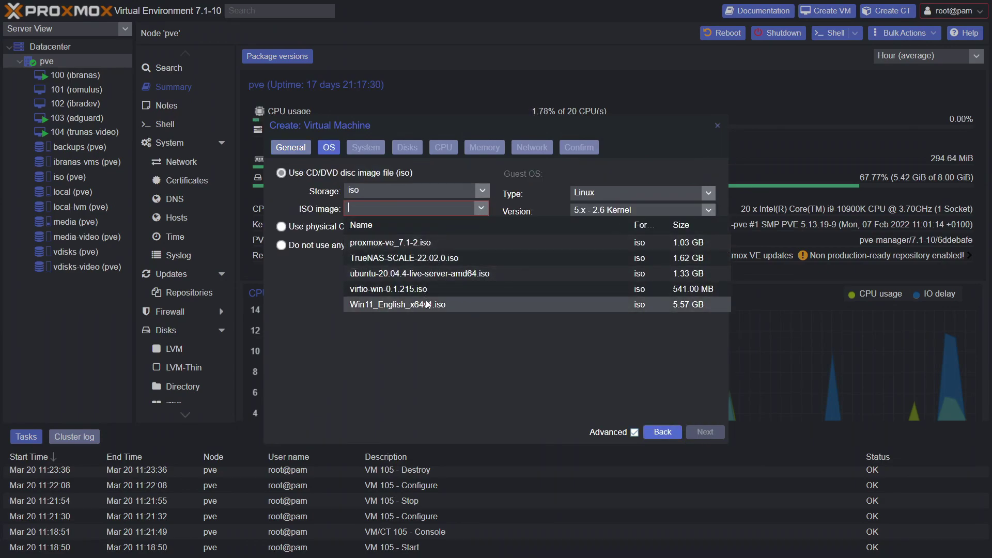
{"action": "left_click", "coordinate": [420, 305]}
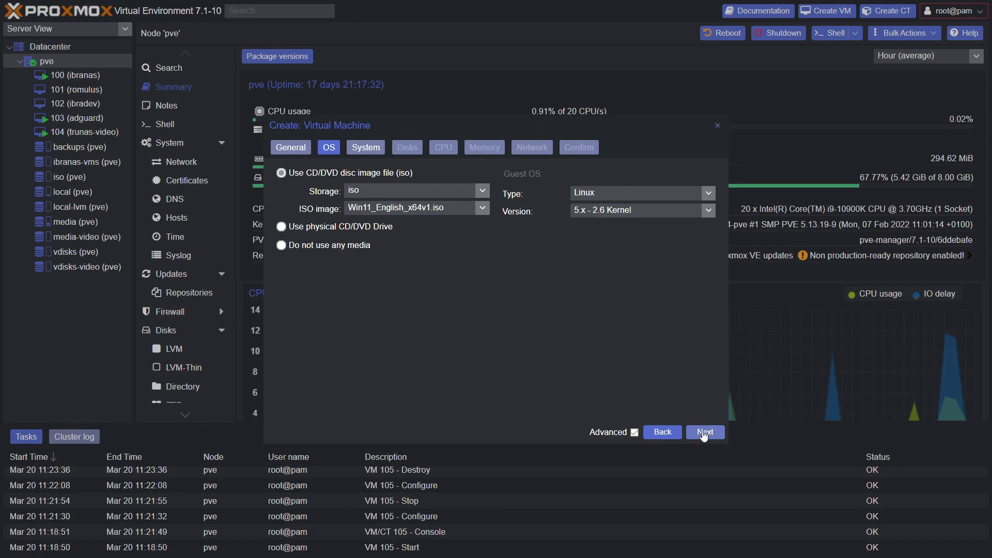
{"action": "left_click", "coordinate": [707, 193]}
{"action": "left_click", "coordinate": [670, 222]}
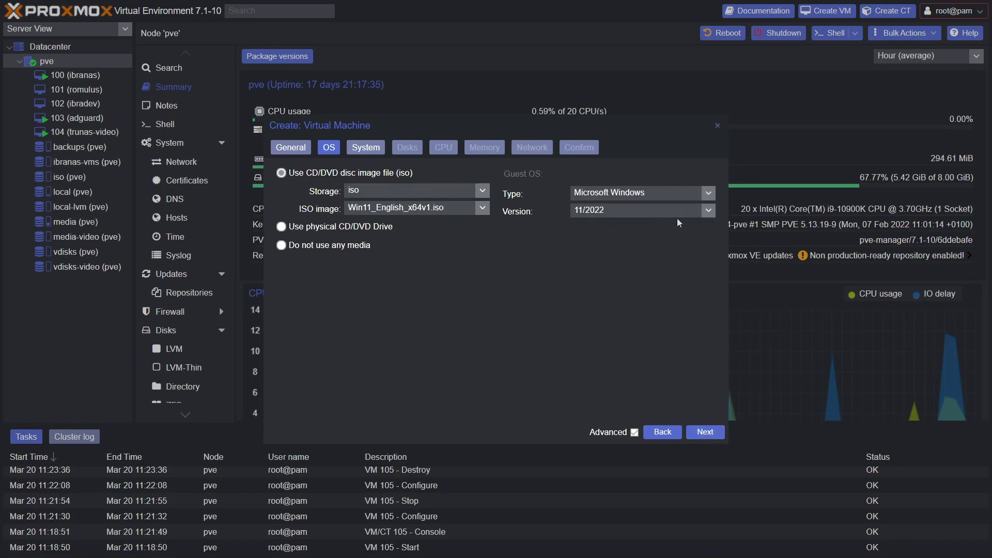
{"action": "left_click", "coordinate": [705, 432]}
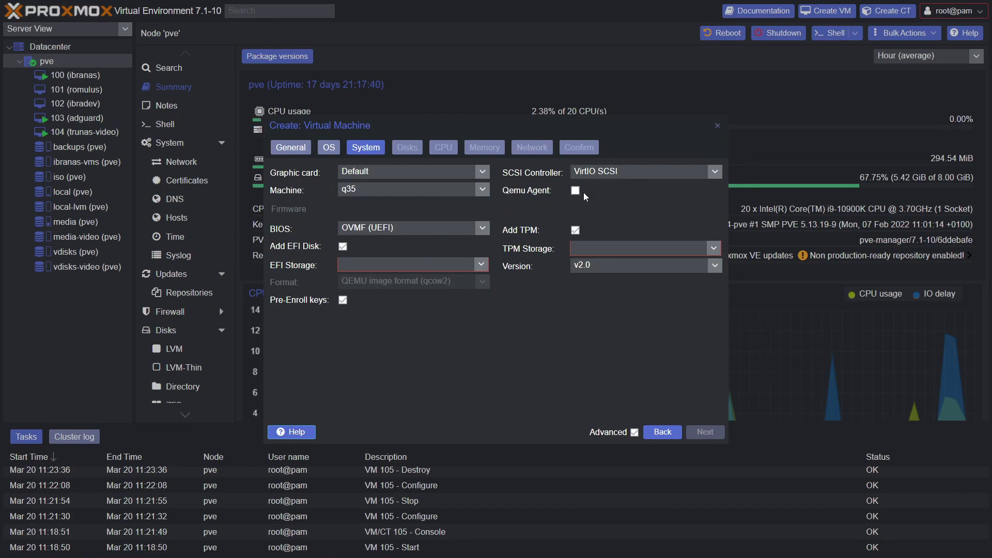
Store the TPM state and EFI disk on vdisks-video.
{"action": "left_click", "coordinate": [714, 248]}
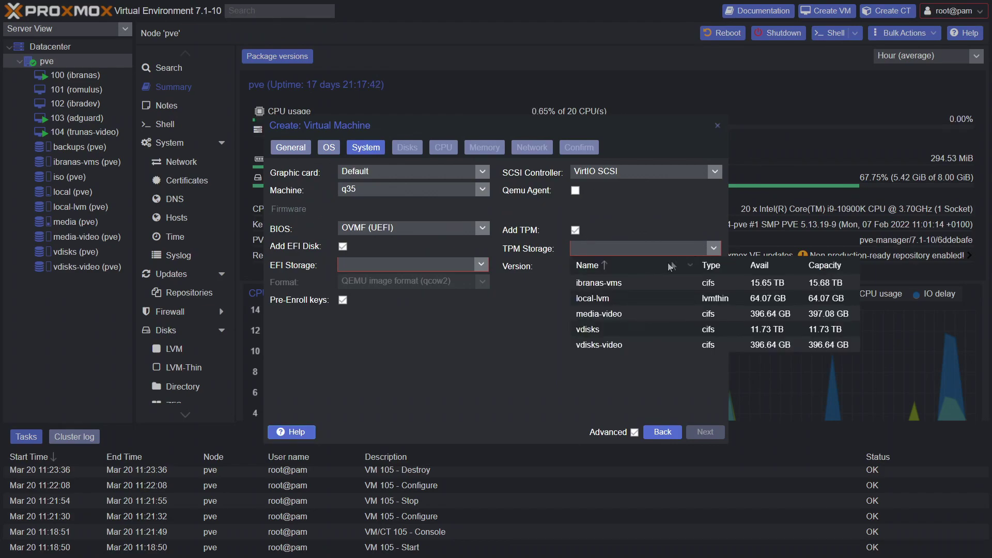
{"action": "left_click", "coordinate": [605, 345]}
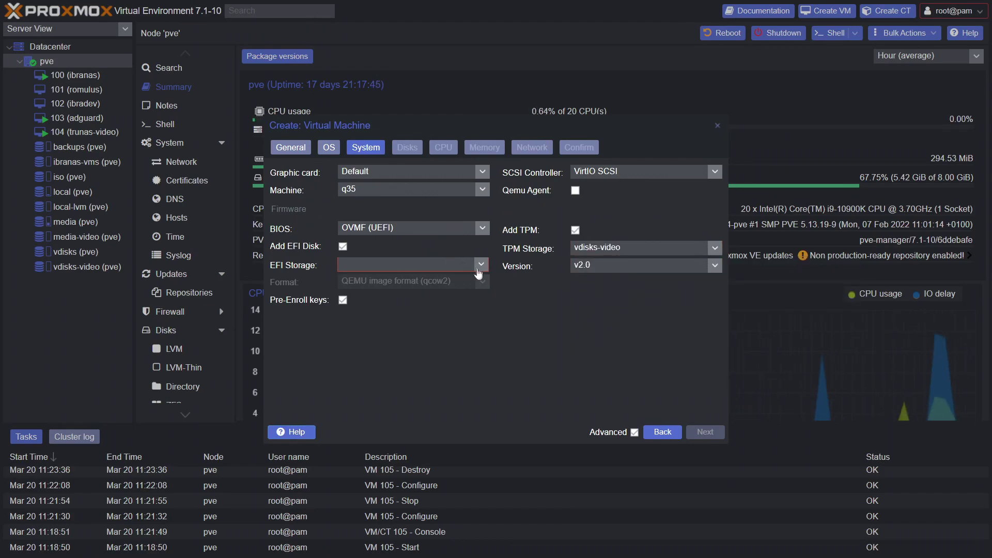
{"action": "left_click", "coordinate": [481, 271]}
{"action": "left_click", "coordinate": [417, 369]}
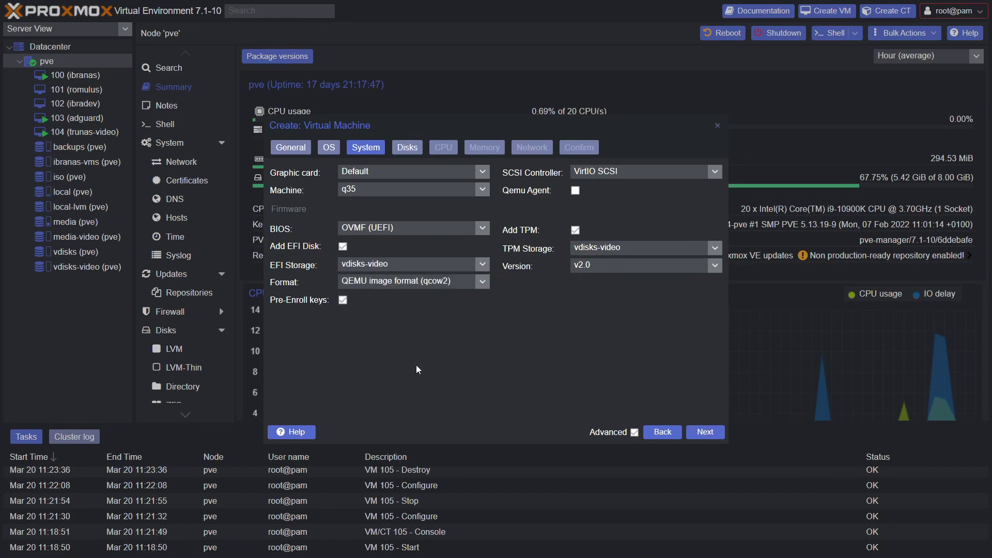
{"action": "left_click", "coordinate": [705, 432]}
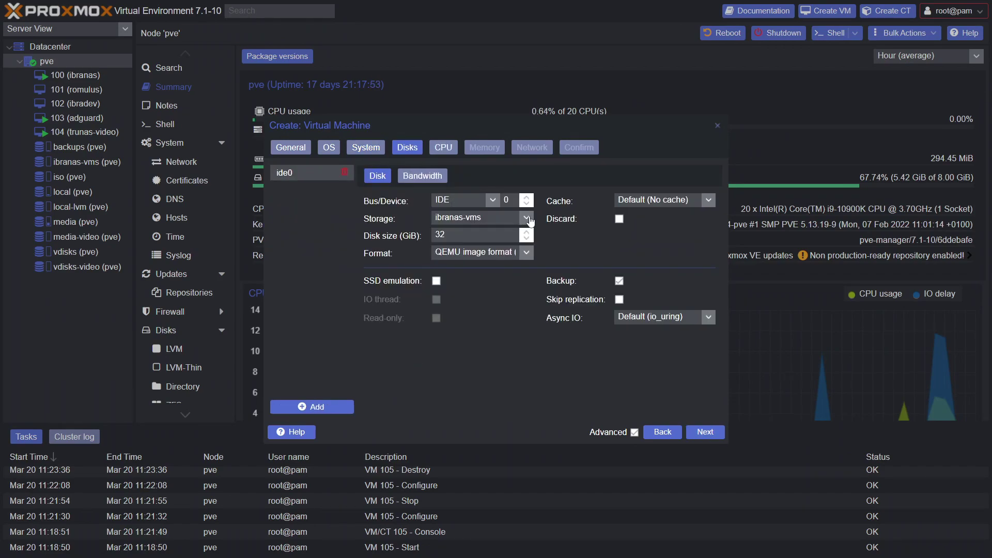
Put the VM disk on vdisks-video using the SCSI bus.
{"action": "left_click", "coordinate": [526, 217]}
{"action": "left_click", "coordinate": [486, 314]}
{"action": "left_click", "coordinate": [494, 201]}
{"action": "left_click", "coordinate": [465, 238]}
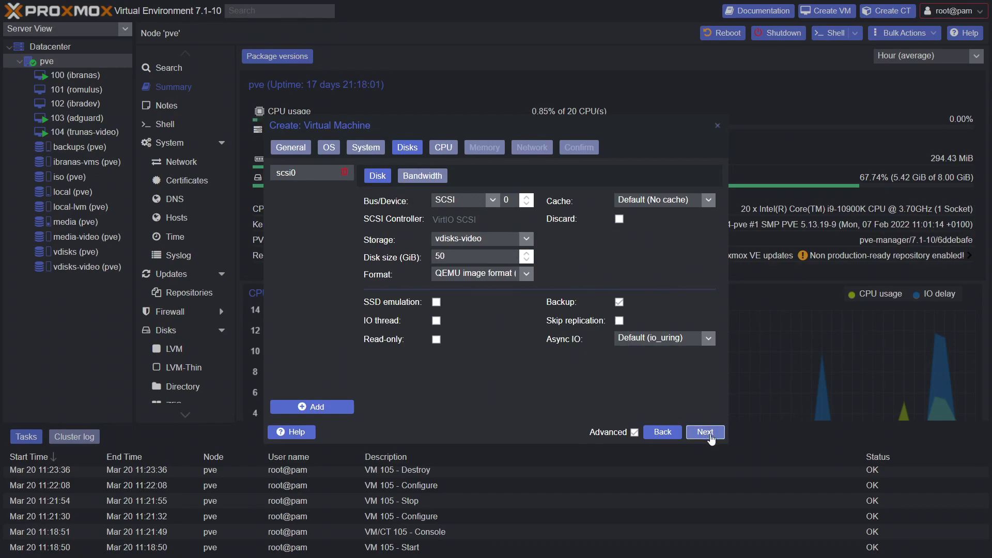
{"action": "left_click", "coordinate": [710, 434]}
Set 6 CPU cores, turn off memory ballooning, and create the VM.
{"action": "left_click_drag", "start_coordinate": [357, 190], "coordinate": [321, 190]}
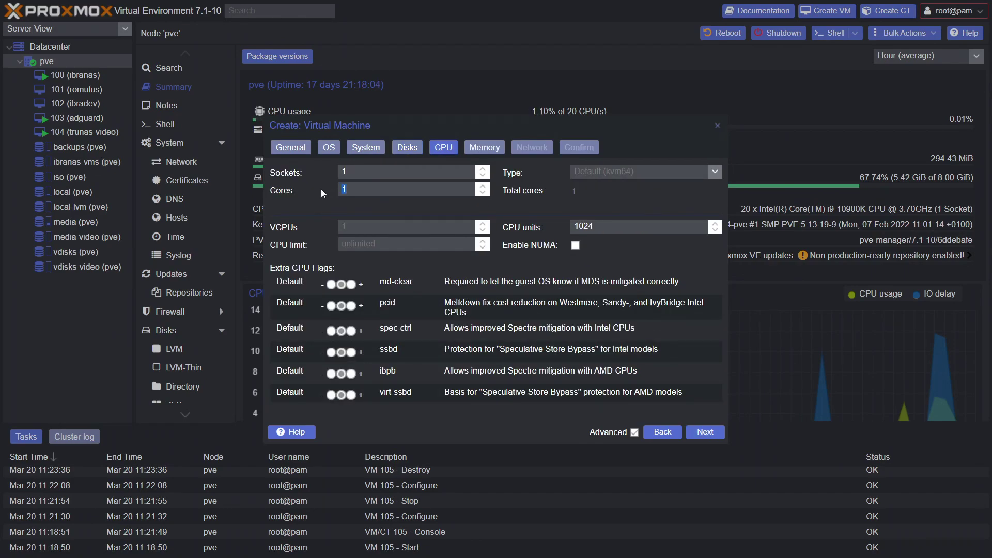
{"action": "type", "text": "6"}
{"action": "left_click", "coordinate": [706, 432]}
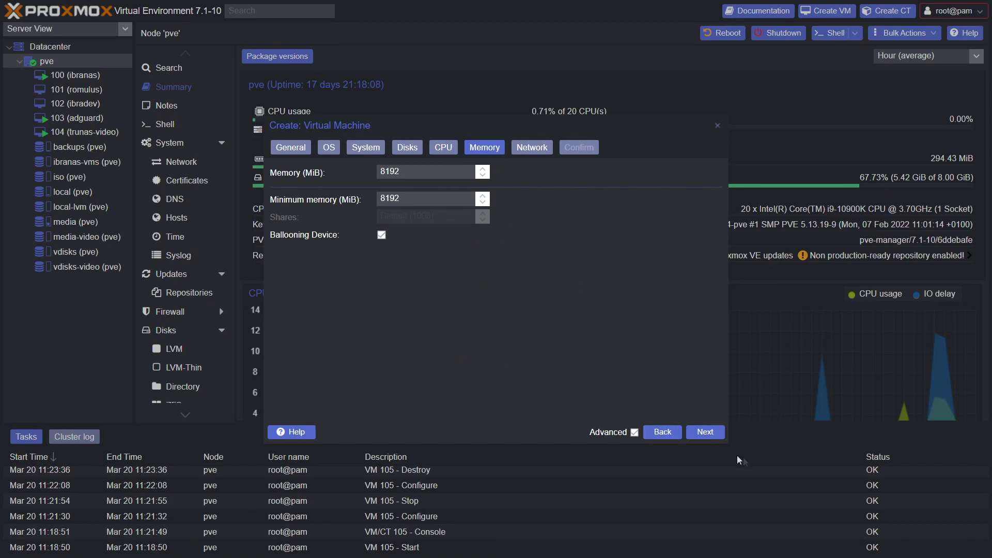
{"action": "left_click", "coordinate": [717, 438]}
{"action": "left_click", "coordinate": [662, 432]}
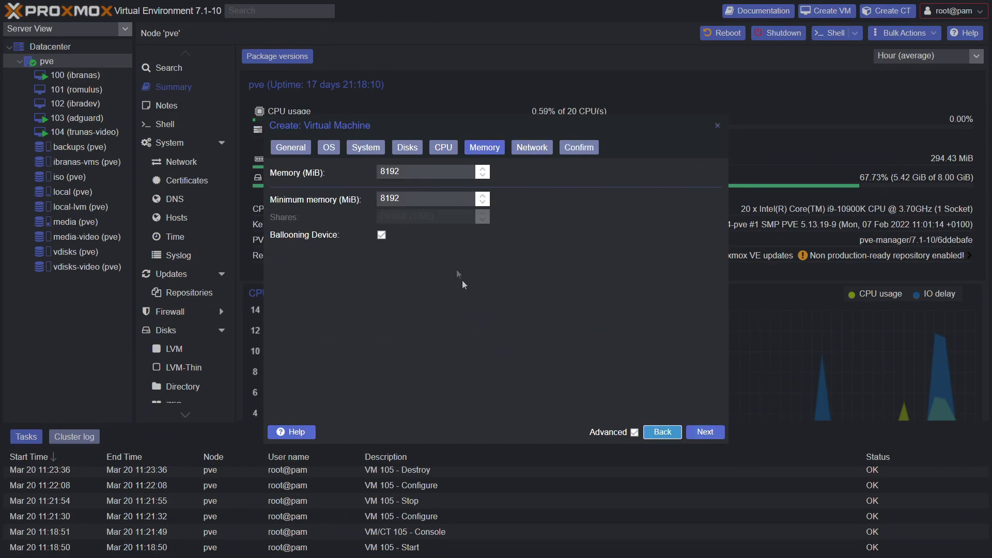
{"action": "left_click", "coordinate": [381, 235]}
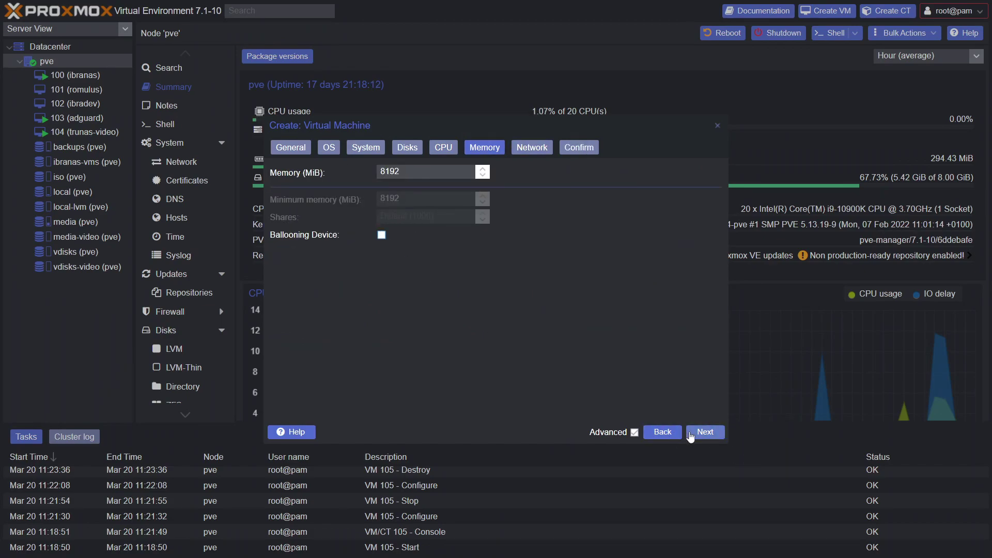
{"action": "left_click", "coordinate": [703, 435]}
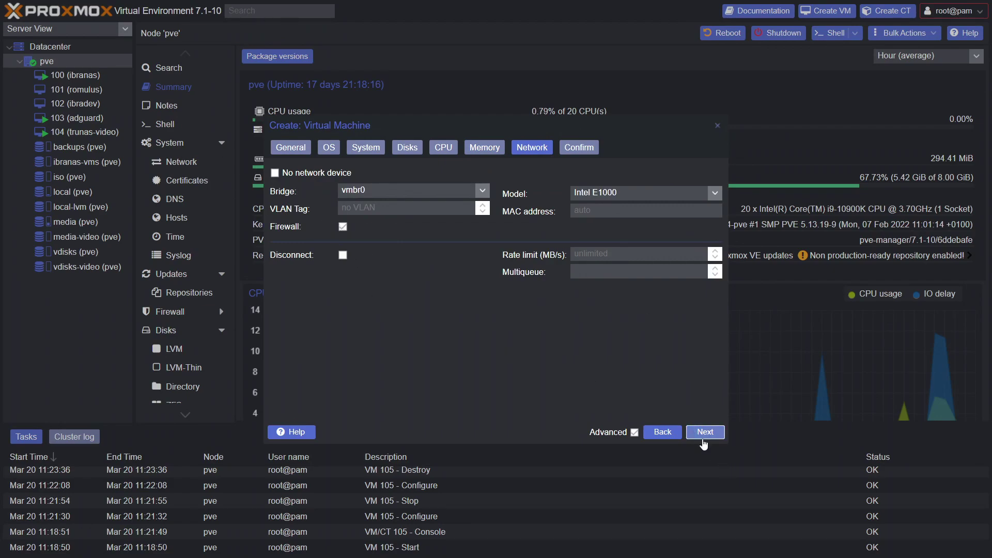
{"action": "left_click", "coordinate": [703, 433]}
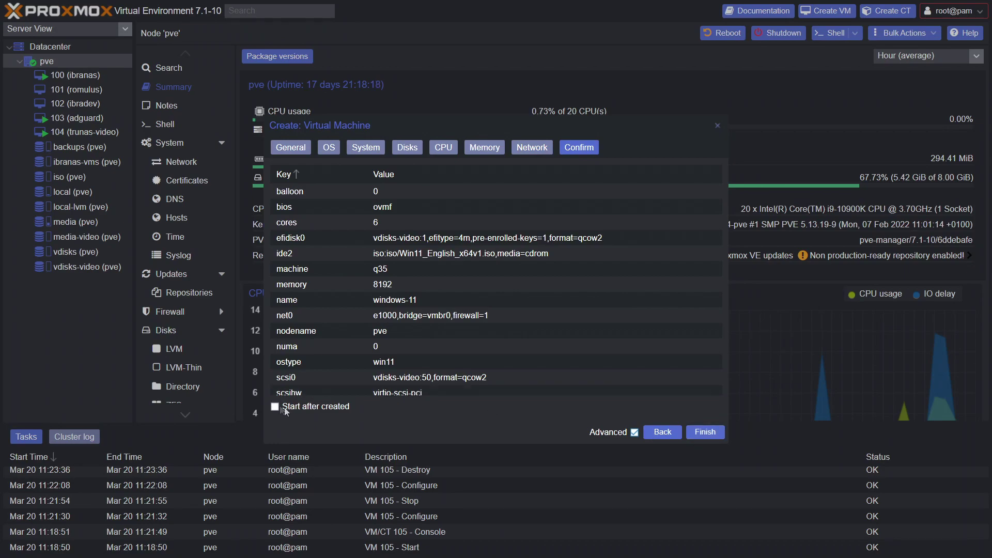
{"action": "left_click", "coordinate": [706, 433]}
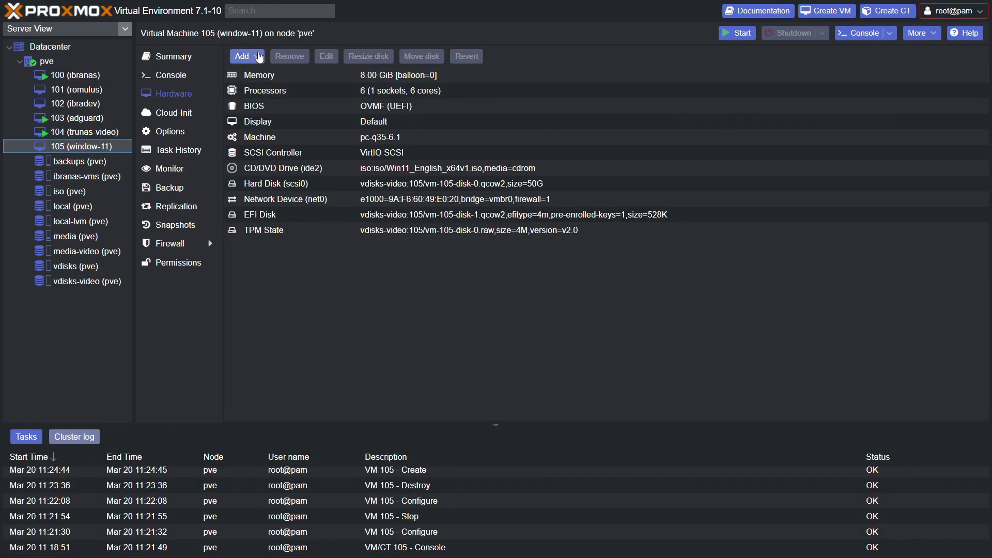
Add a CD/DVD drive to VM 105 holding virtio-win-0.1.215.iso from the iso storage.
{"action": "left_click", "coordinate": [260, 57]}
{"action": "left_click", "coordinate": [277, 87]}
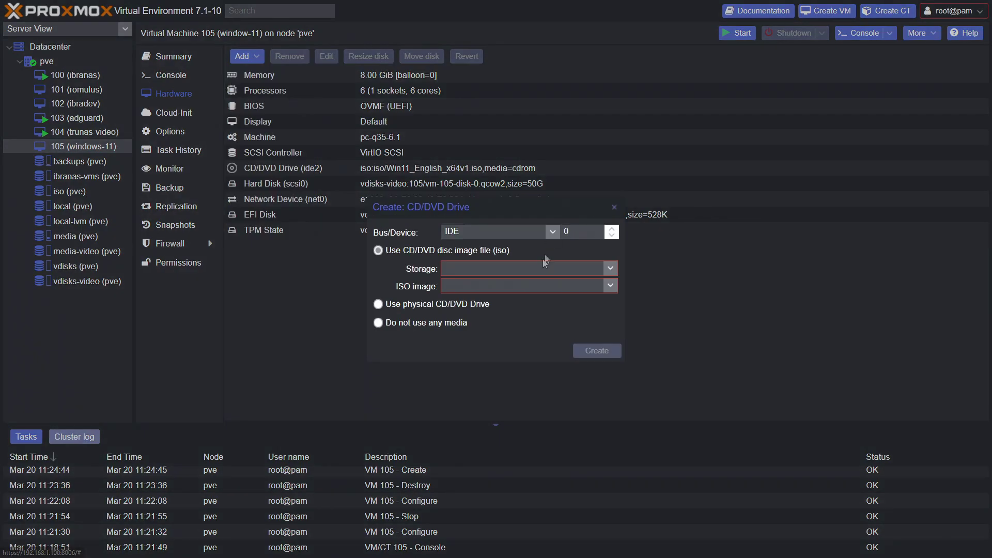
{"action": "left_click", "coordinate": [609, 268]}
{"action": "left_click", "coordinate": [517, 303]}
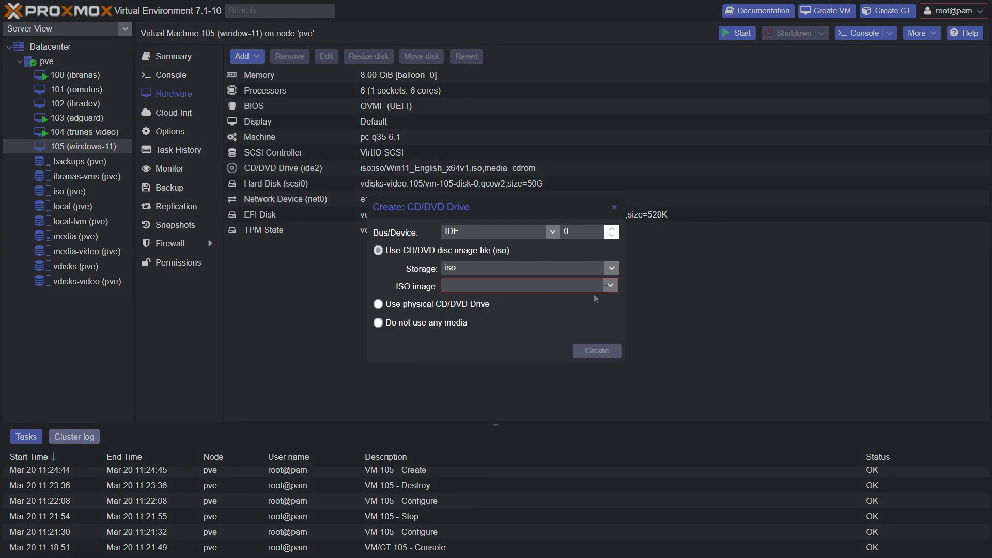
{"action": "left_click", "coordinate": [612, 285]}
{"action": "left_click", "coordinate": [498, 370]}
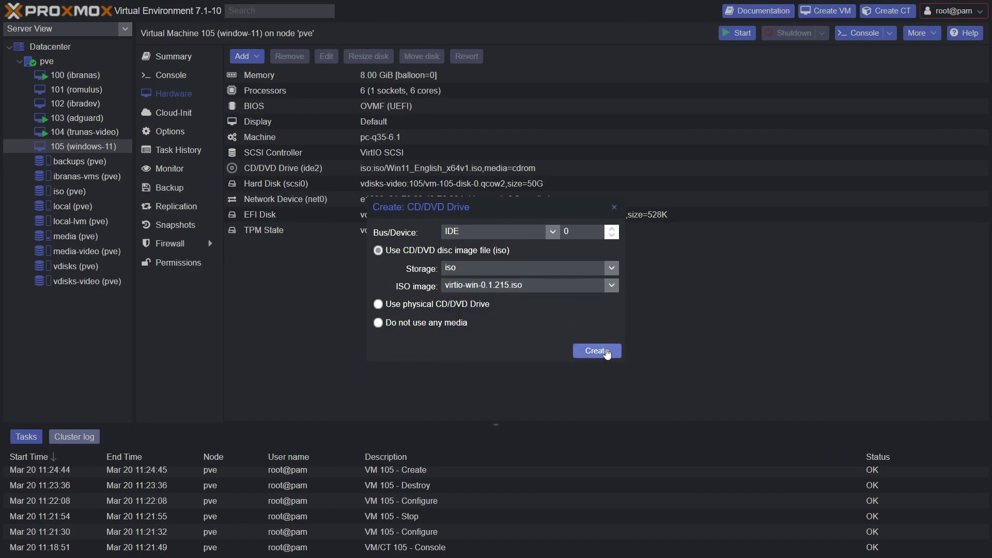
{"action": "left_click", "coordinate": [596, 351]}
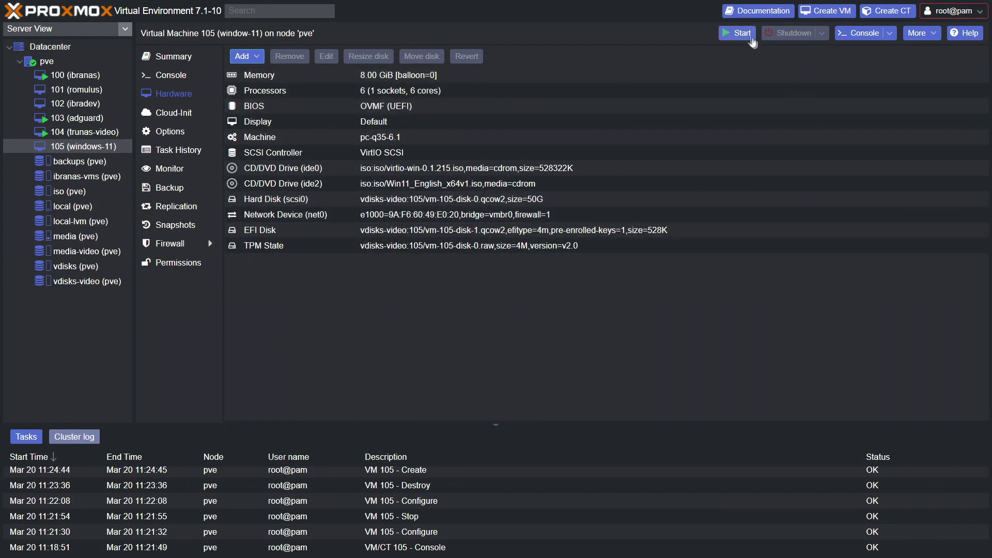
Start VM 105, open its console maximized, and begin Windows Setup without a product key.
{"action": "left_click", "coordinate": [739, 33]}
{"action": "left_click", "coordinate": [859, 33]}
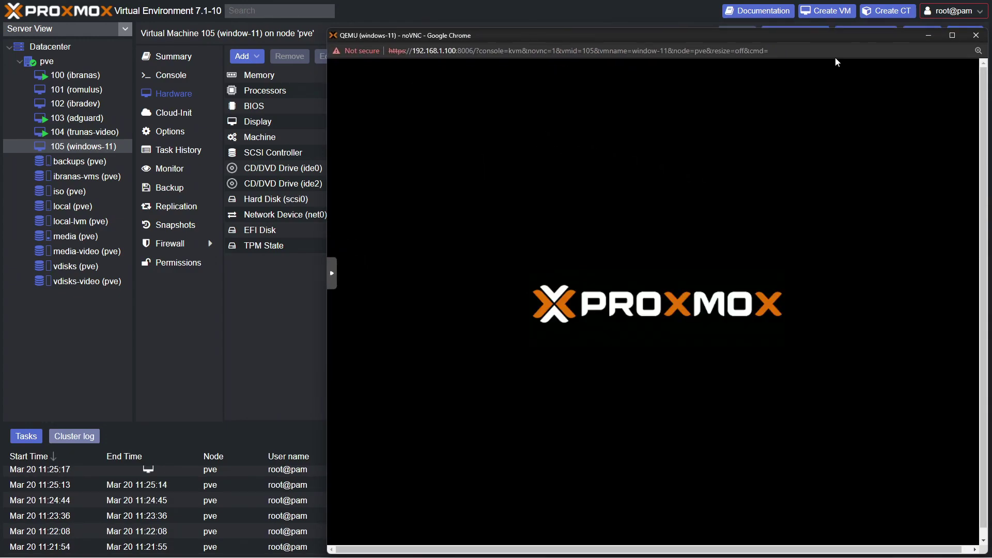
{"action": "left_click", "coordinate": [953, 36]}
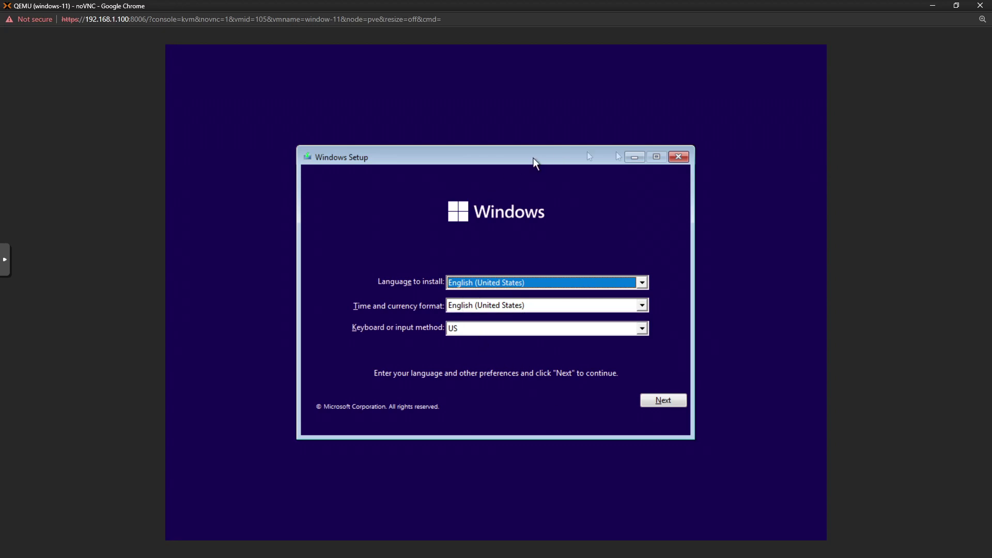
{"action": "left_click", "coordinate": [664, 401]}
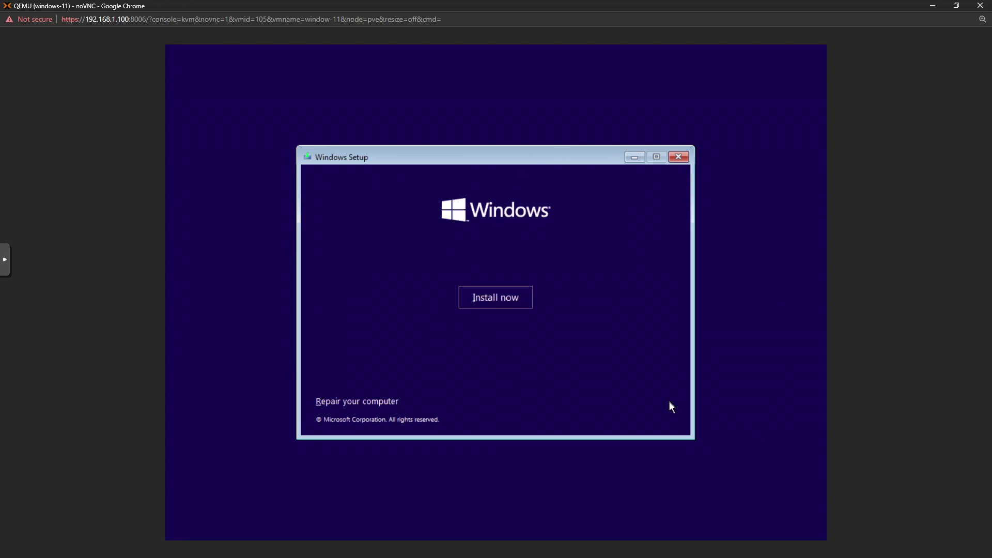
{"action": "left_click", "coordinate": [470, 298]}
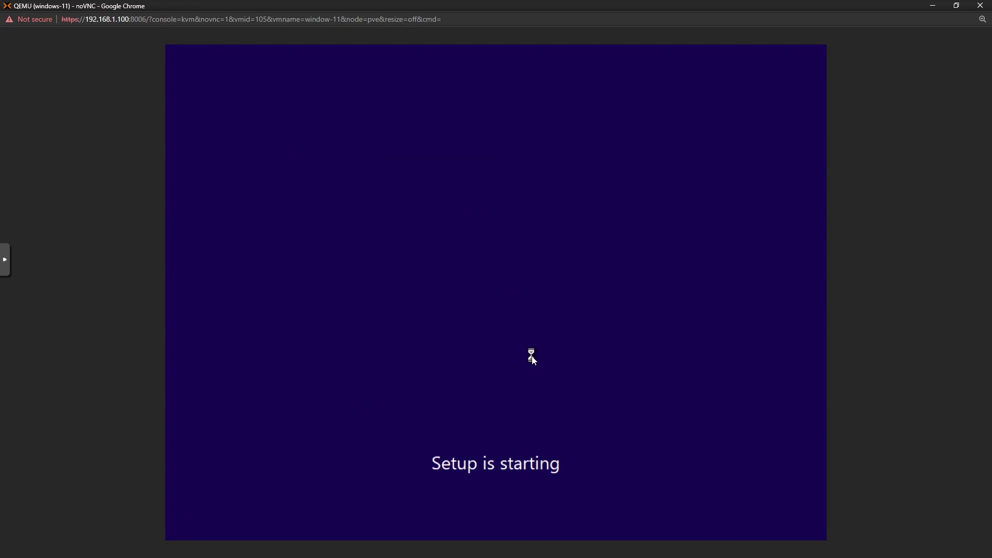
{"action": "left_click", "coordinate": [548, 404]}
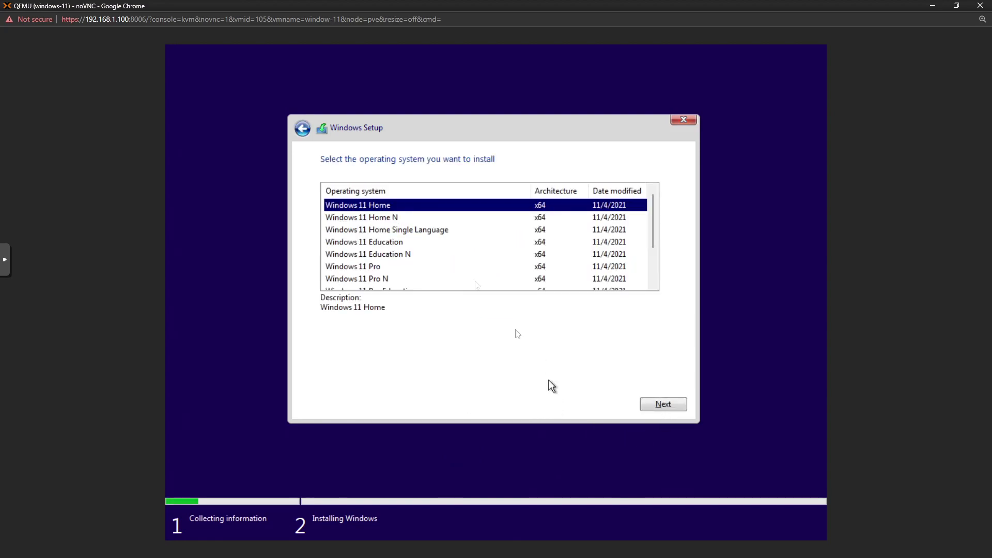
Choose the Windows 11 Pro edition, accept the license terms and pick Custom installation.
{"action": "scroll", "coordinate": [455, 235], "scroll_direction": "down", "scroll_amount": 2}
{"action": "scroll", "coordinate": [456, 236], "scroll_direction": "up", "scroll_amount": 2}
{"action": "left_click", "coordinate": [405, 267]}
{"action": "left_click", "coordinate": [674, 410]}
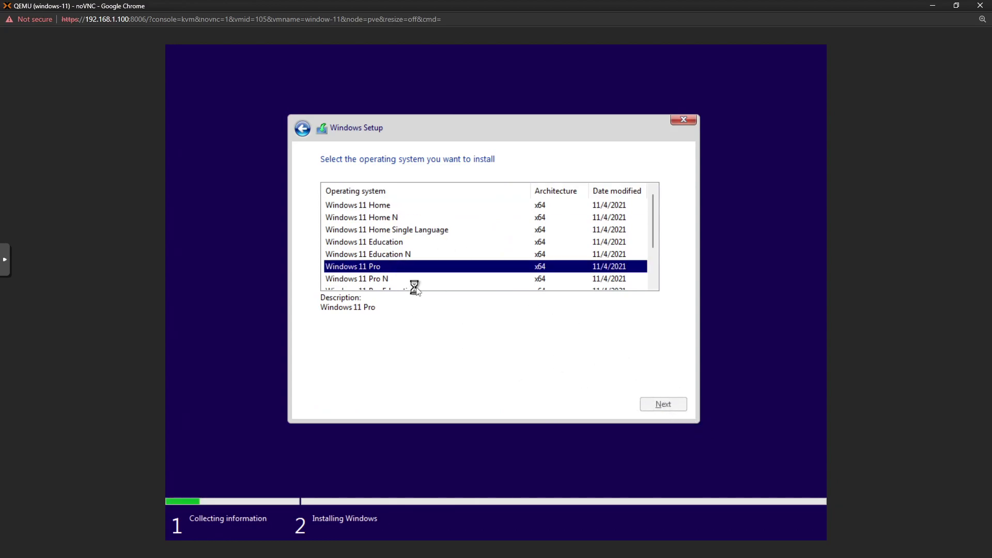
{"action": "left_click", "coordinate": [359, 383]}
{"action": "left_click", "coordinate": [662, 405]}
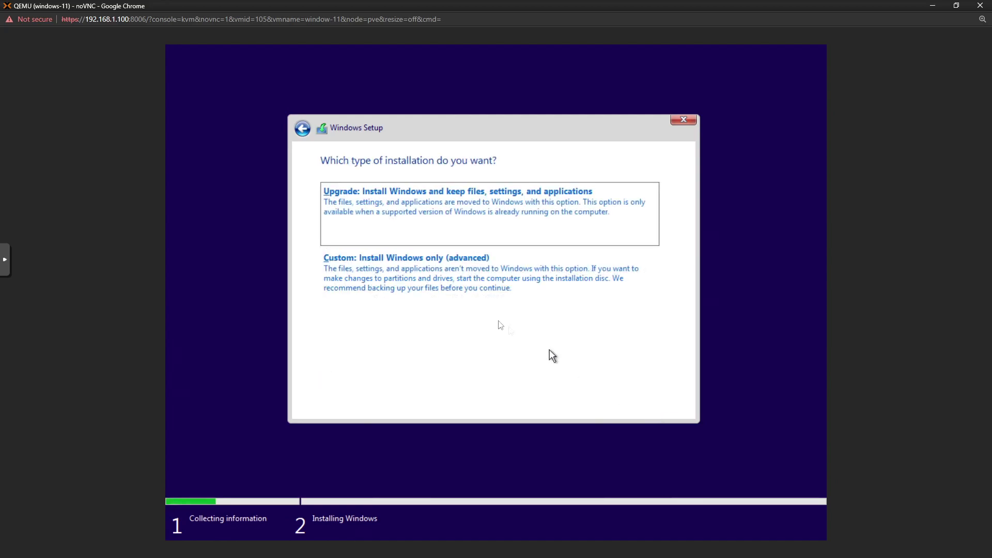
{"action": "left_click", "coordinate": [450, 296]}
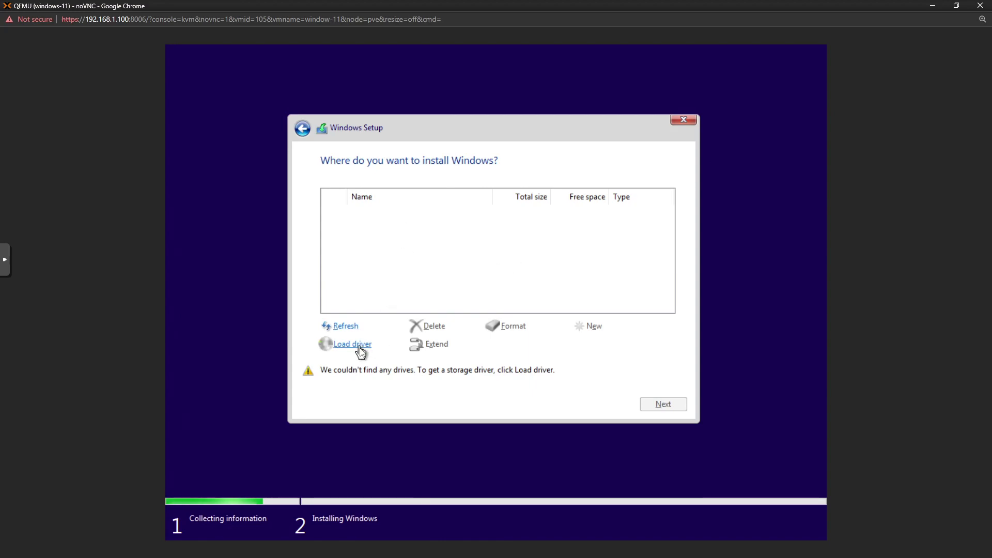
Load the VirtIO SCSI driver from D:\amd64\w11 and install Windows onto the 50 GB unallocated drive.
{"action": "left_click", "coordinate": [342, 345]}
{"action": "left_click", "coordinate": [523, 347]}
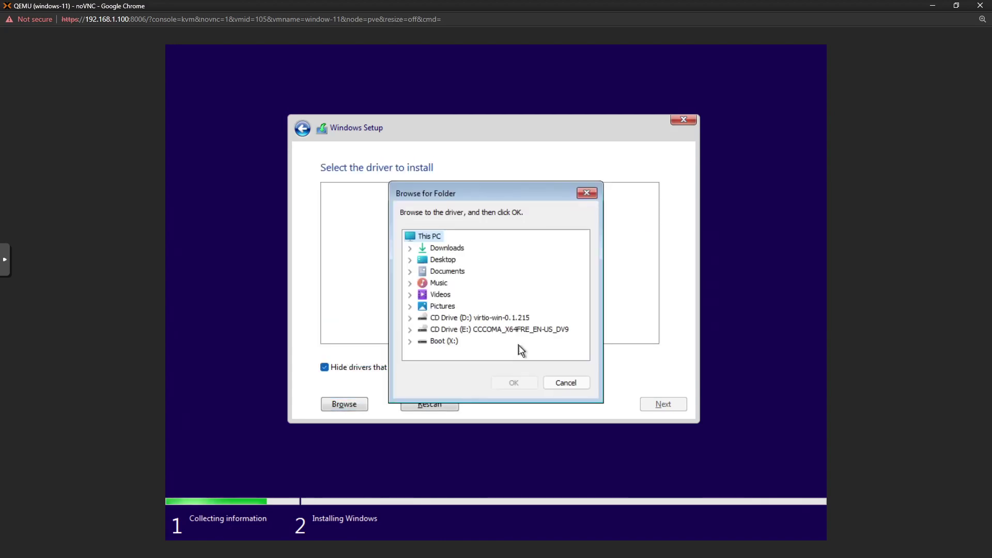
{"action": "left_click", "coordinate": [483, 318]}
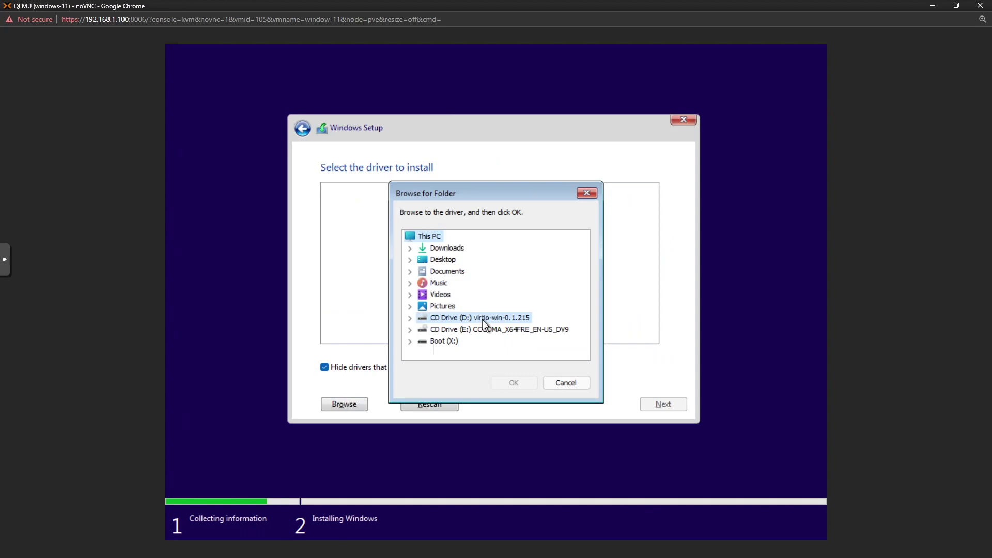
{"action": "left_click", "coordinate": [410, 318]}
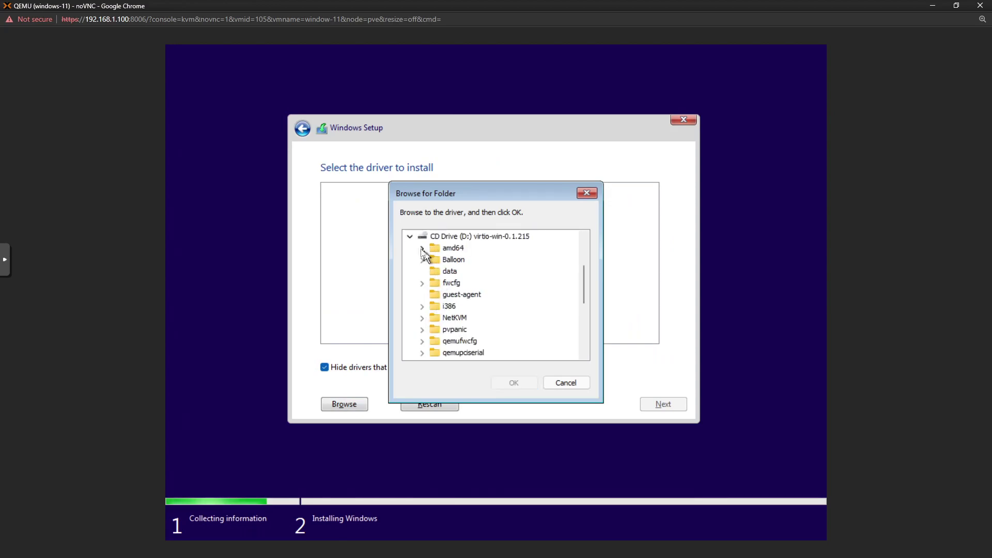
{"action": "left_click", "coordinate": [423, 249]}
{"action": "left_click", "coordinate": [462, 329]}
{"action": "left_click", "coordinate": [524, 385]}
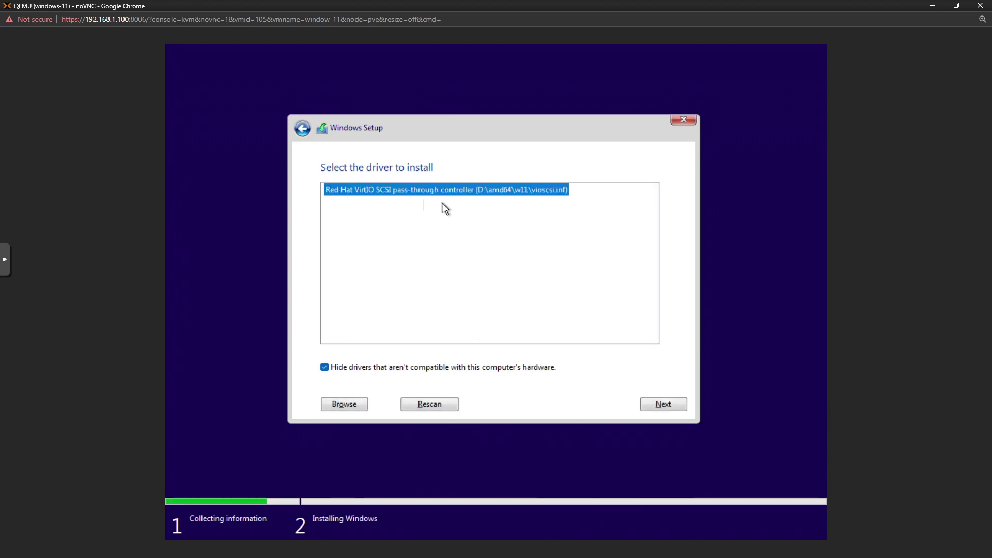
{"action": "left_click", "coordinate": [662, 409]}
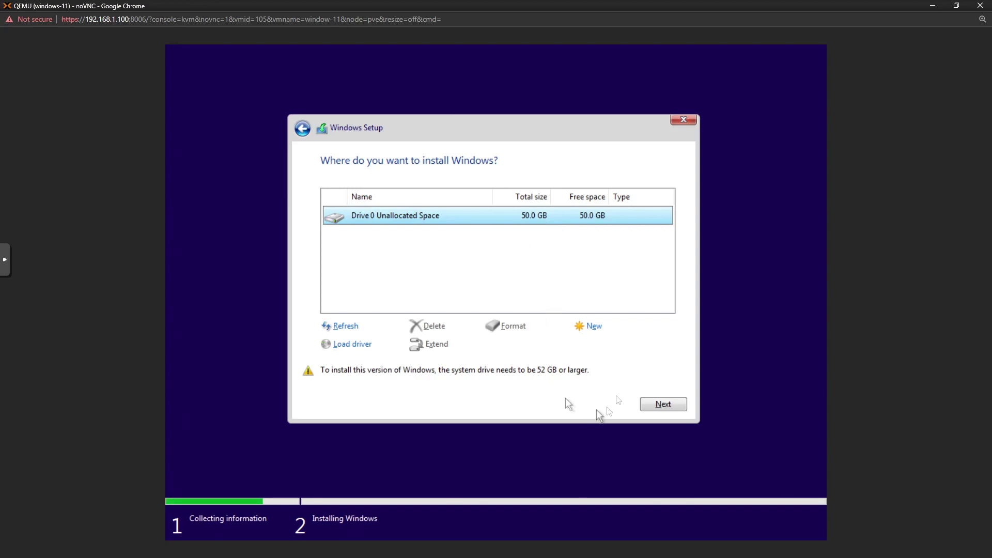
{"action": "left_click", "coordinate": [664, 404]}
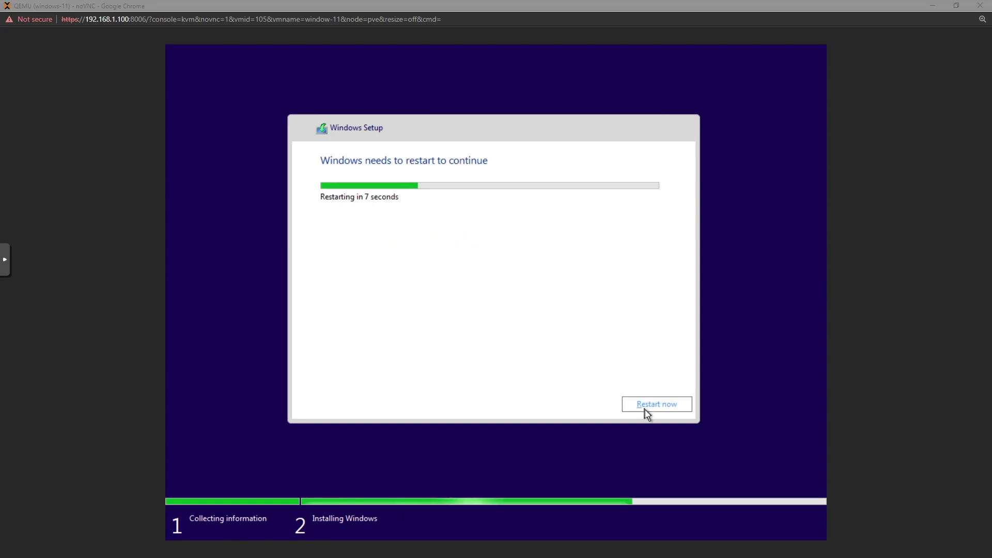
{"action": "left_click", "coordinate": [646, 408]}
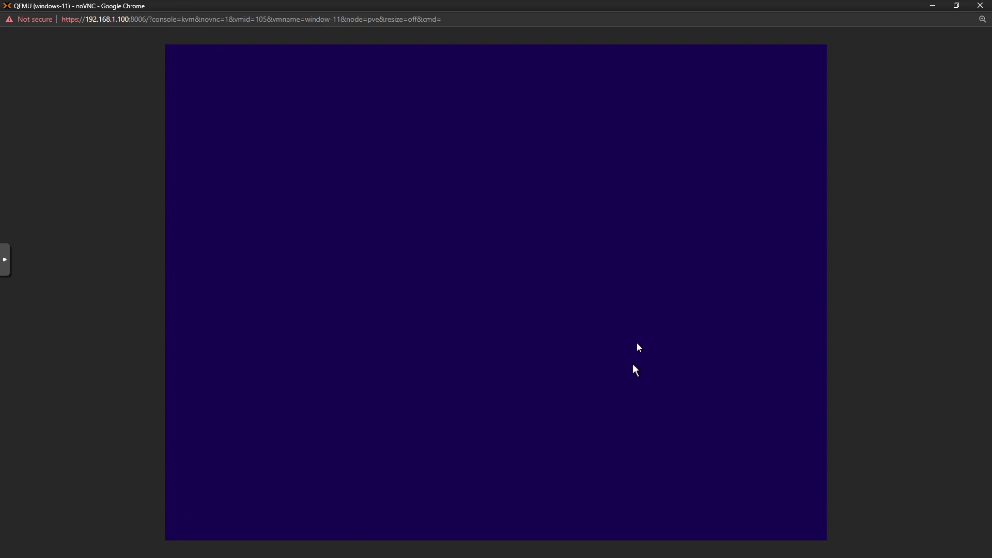
Close the console and force-stop VM 105.
{"action": "key", "text": "Escape"}
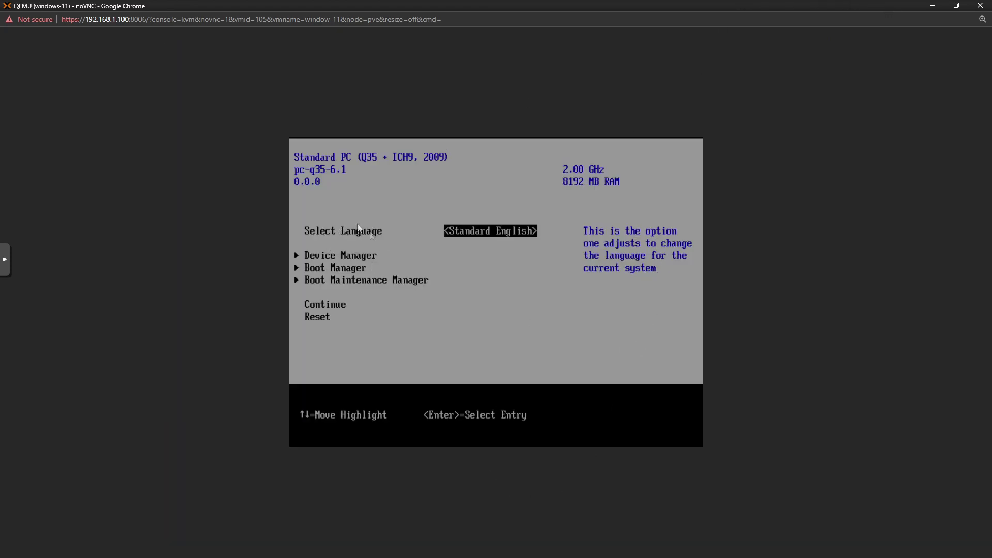
{"action": "left_click", "coordinate": [980, 5]}
{"action": "left_click", "coordinate": [822, 33]}
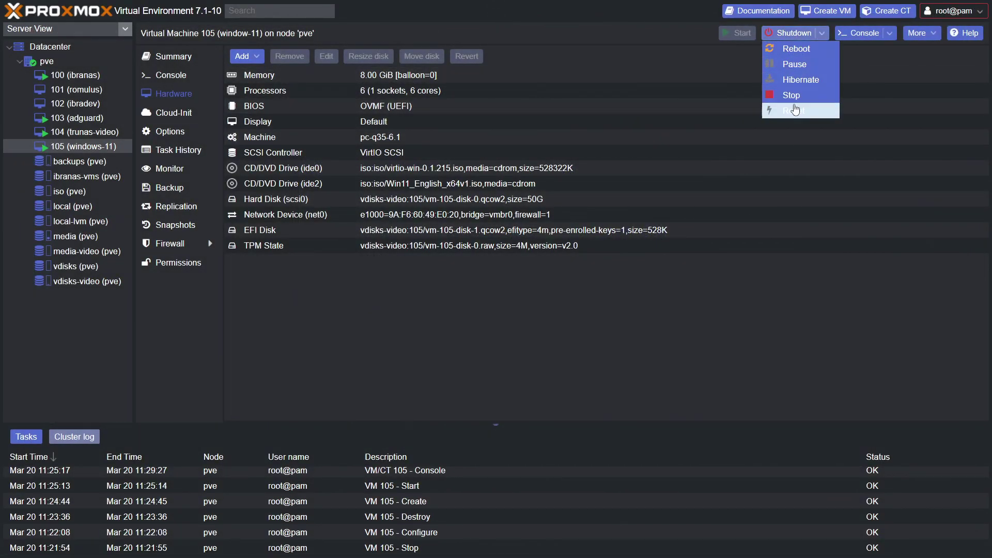
{"action": "left_click", "coordinate": [793, 105]}
{"action": "left_click", "coordinate": [470, 306]}
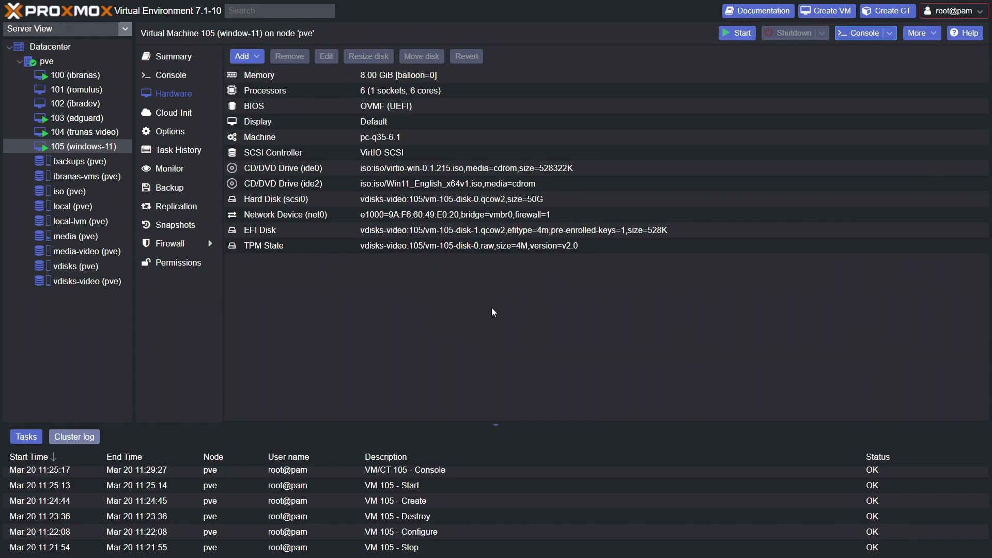
Set the ide2 CD/DVD drive to 'Do not use any media'.
{"action": "left_click", "coordinate": [428, 184]}
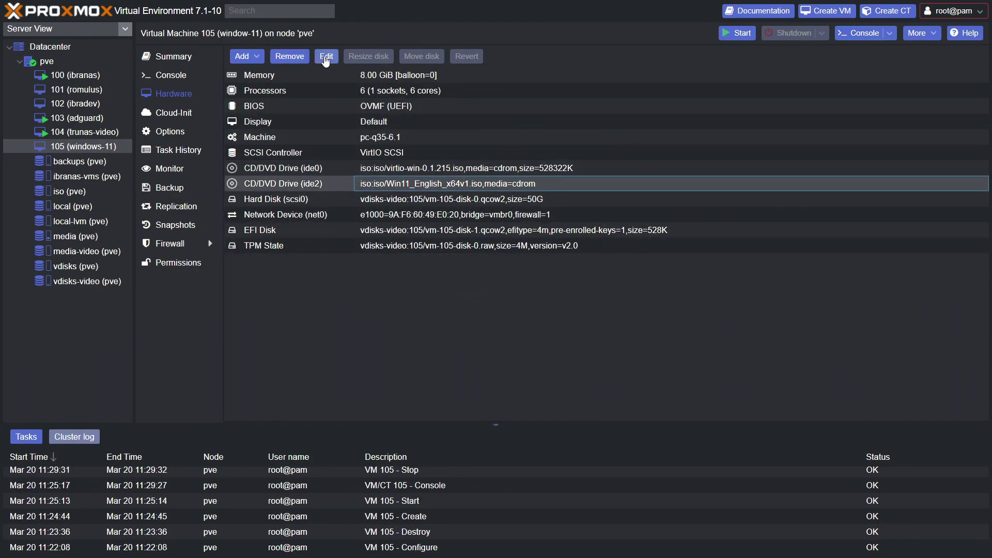
{"action": "left_click", "coordinate": [325, 57]}
{"action": "left_click", "coordinate": [421, 315]}
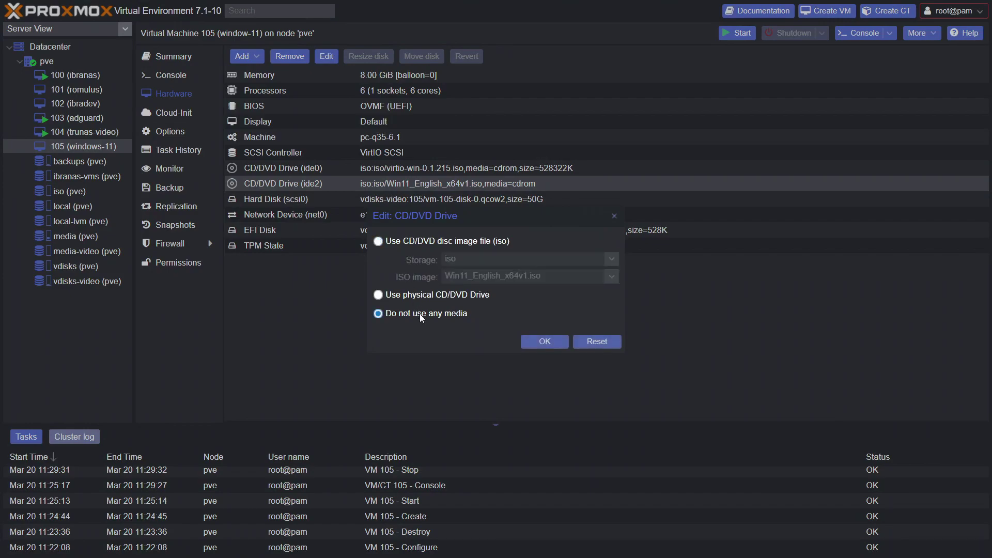
{"action": "left_click", "coordinate": [545, 343]}
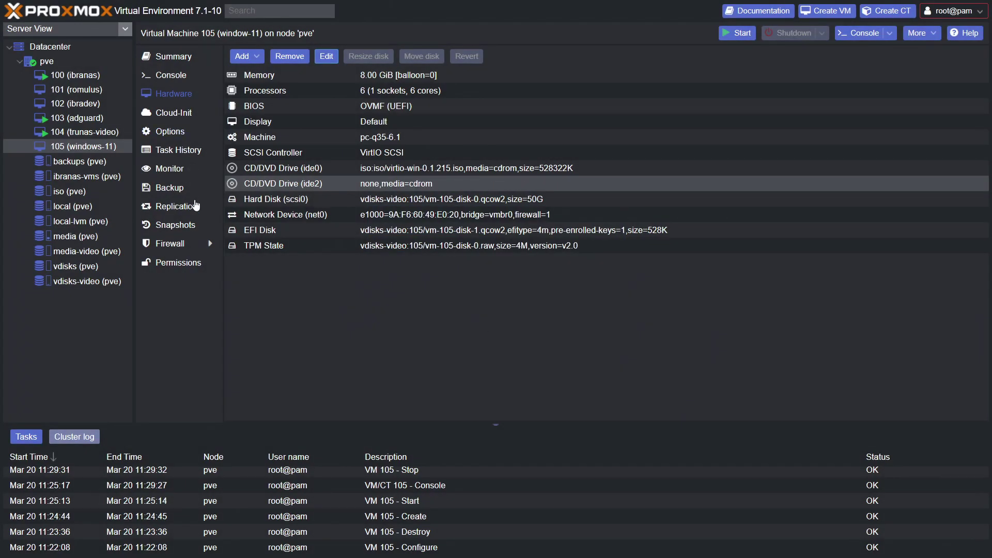
Review the Boot Order option without changes, then start VM 105 and open its console.
{"action": "left_click", "coordinate": [184, 136]}
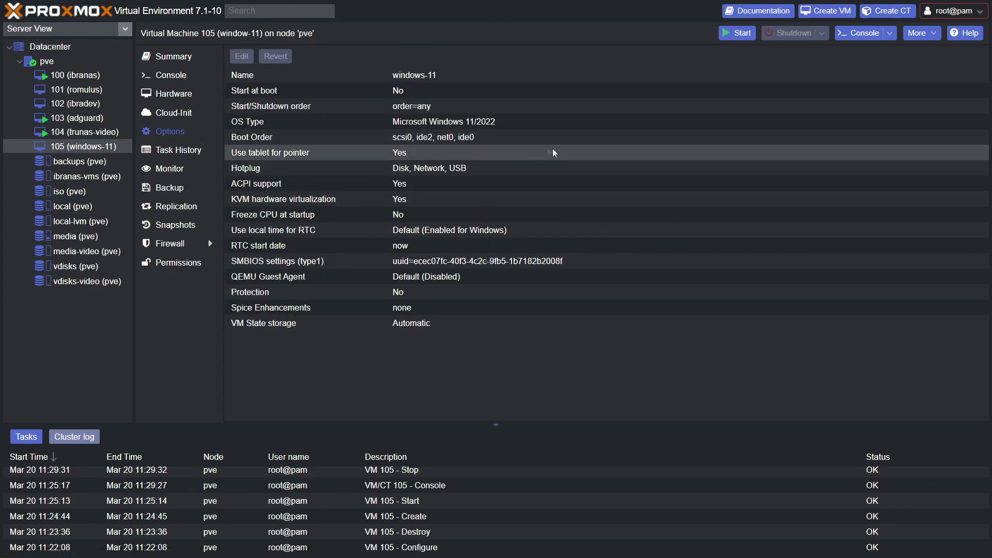
{"action": "left_click", "coordinate": [388, 138]}
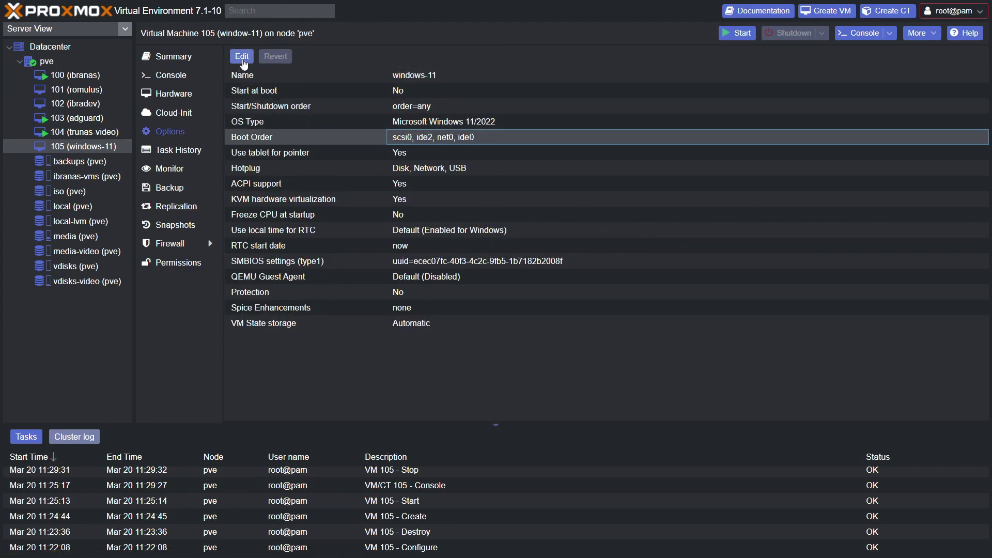
{"action": "left_click", "coordinate": [242, 56]}
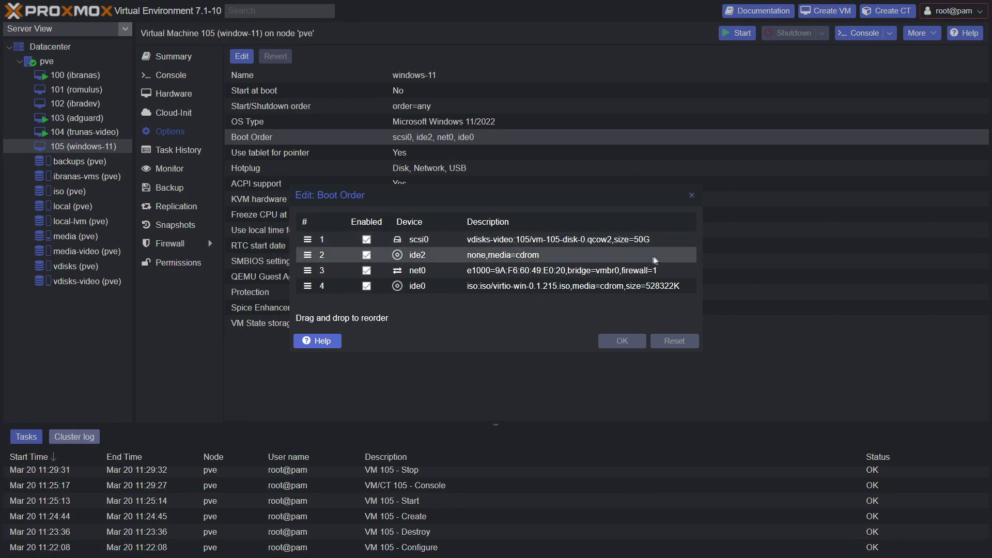
{"action": "left_click", "coordinate": [692, 196]}
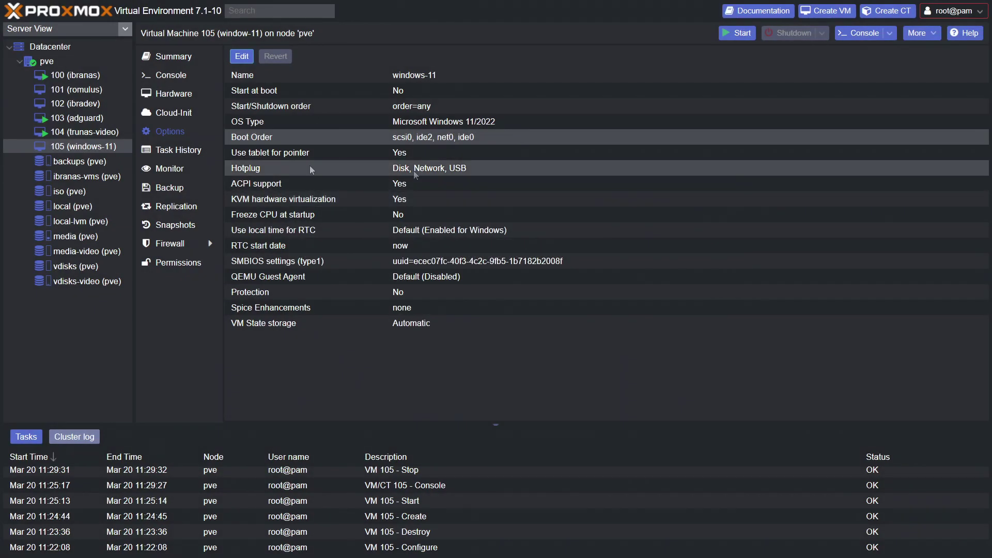
{"action": "left_click", "coordinate": [737, 33]}
{"action": "left_click", "coordinate": [858, 33]}
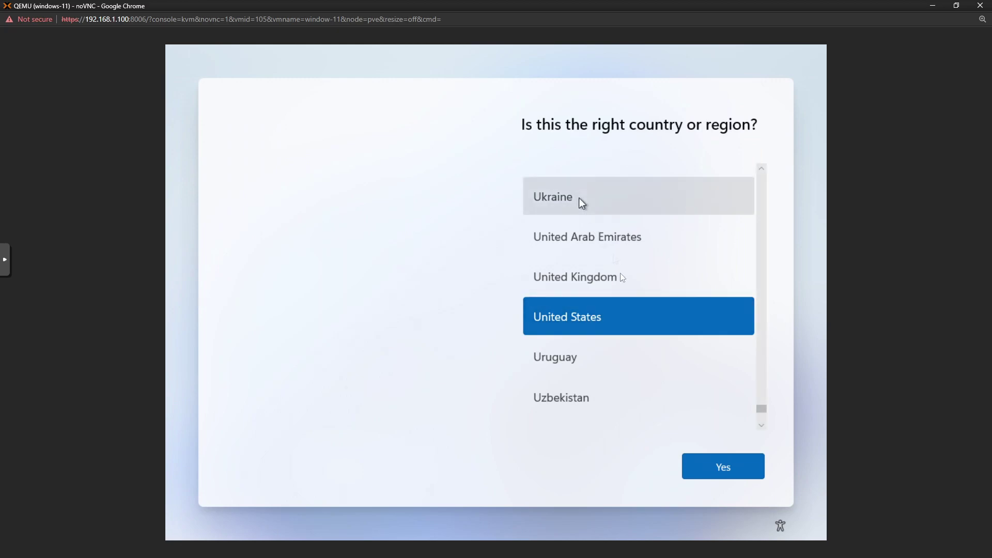
Scroll the region list and confirm Australia as the country in Windows setup.
{"action": "scroll", "coordinate": [631, 349], "scroll_direction": "down", "scroll_amount": 3}
{"action": "left_click_drag", "start_coordinate": [762, 409], "coordinate": [766, 178]}
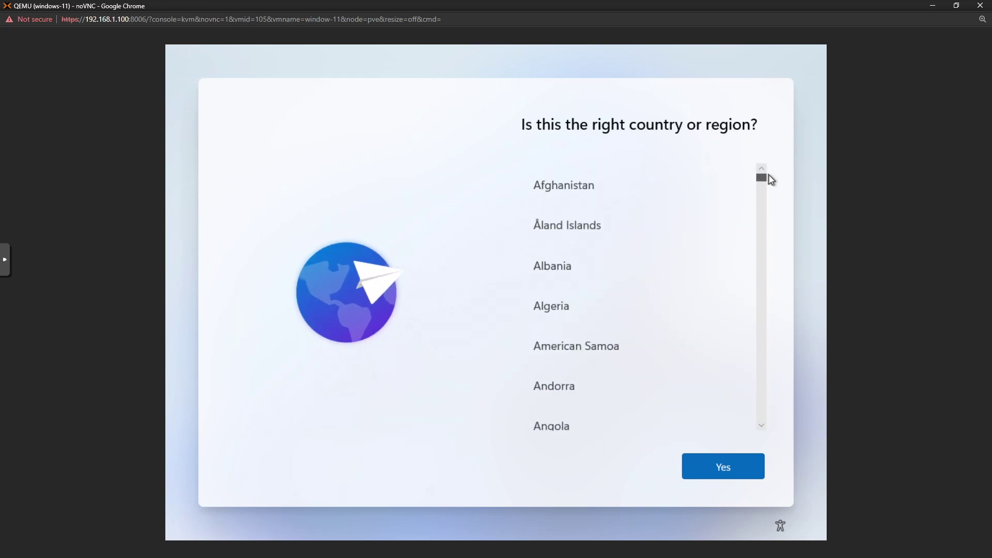
{"action": "scroll", "coordinate": [662, 292], "scroll_direction": "down", "scroll_amount": 1}
{"action": "scroll", "coordinate": [659, 297], "scroll_direction": "down", "scroll_amount": 2}
{"action": "left_click", "coordinate": [707, 420]}
{"action": "left_click", "coordinate": [695, 472]}
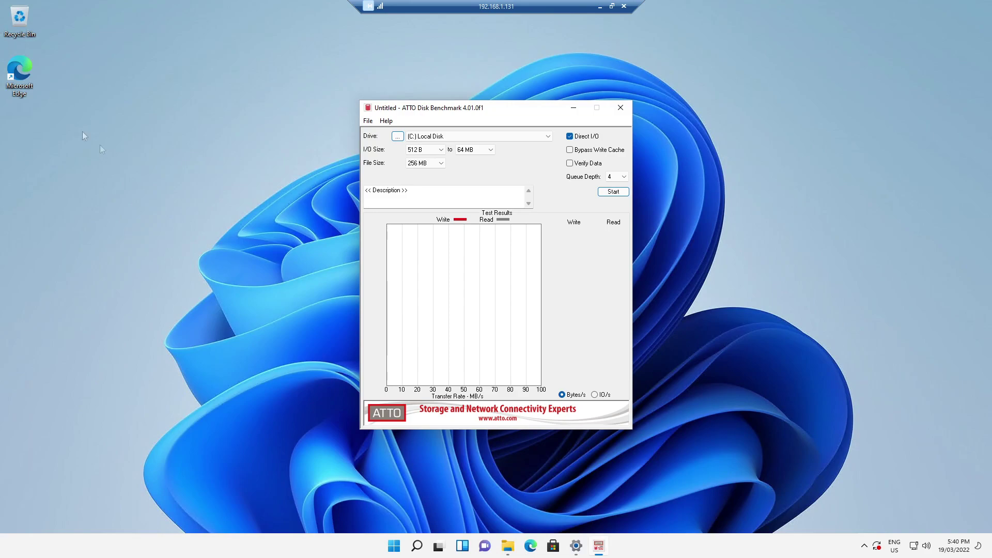
Run the ATTO Disk Benchmark on the (C:) Local Disk drive.
{"action": "left_click_drag", "start_coordinate": [496, 111], "coordinate": [518, 100]}
{"action": "left_click", "coordinate": [563, 124]}
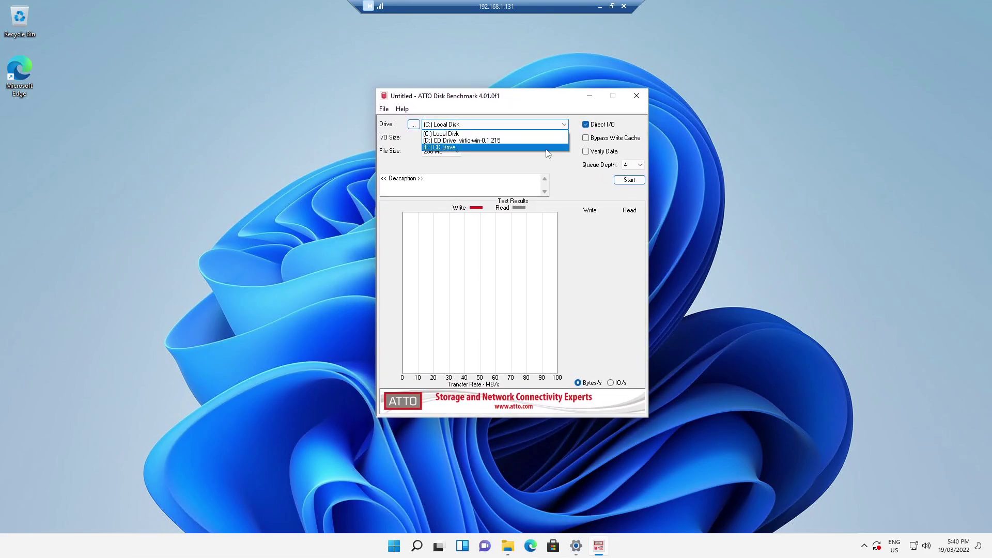
{"action": "left_click", "coordinate": [523, 102]}
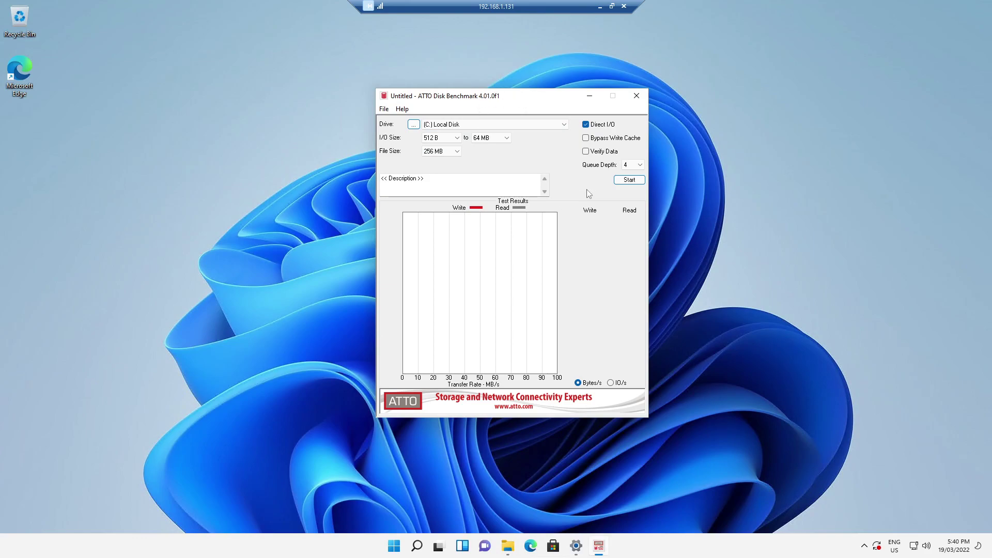
{"action": "left_click", "coordinate": [619, 184]}
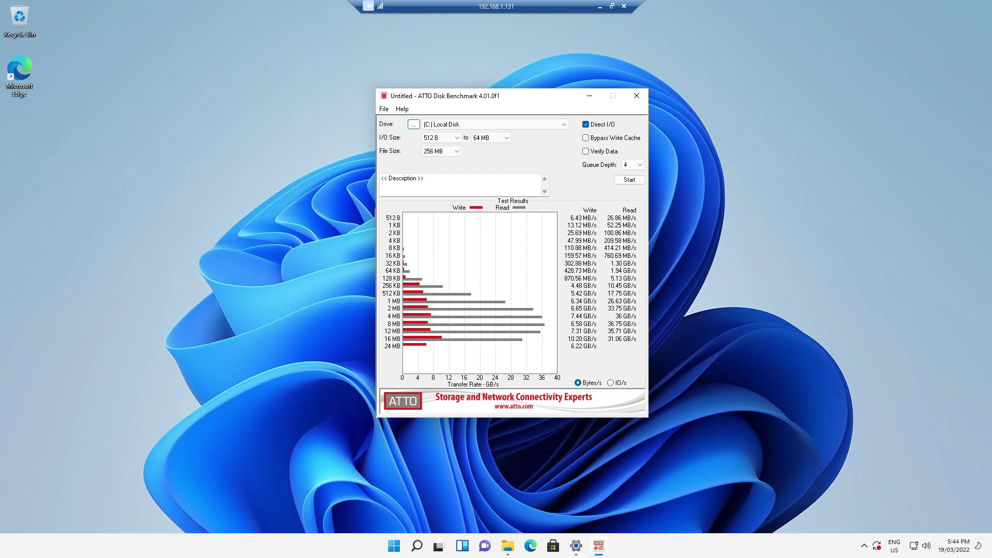
Close ATTO Disk Benchmark without saving the results.
{"action": "left_click", "coordinate": [636, 95]}
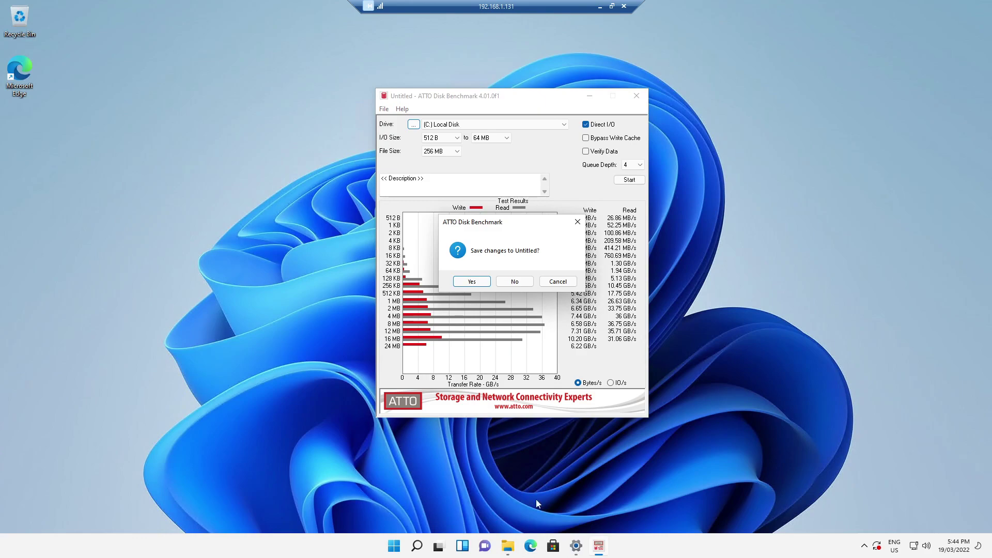
{"action": "left_click", "coordinate": [484, 284]}
{"action": "left_click", "coordinate": [859, 122]}
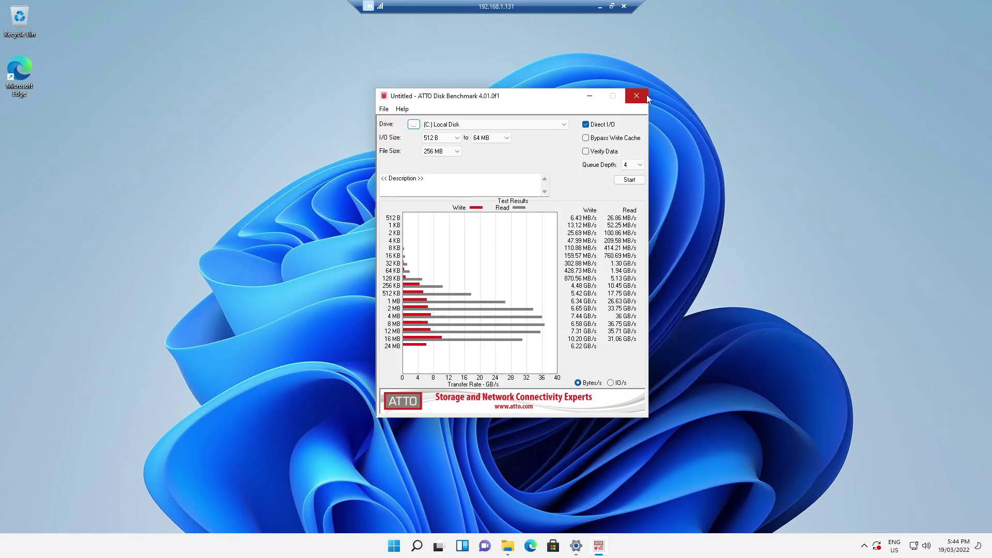
{"action": "left_click", "coordinate": [636, 96]}
{"action": "left_click", "coordinate": [504, 283]}
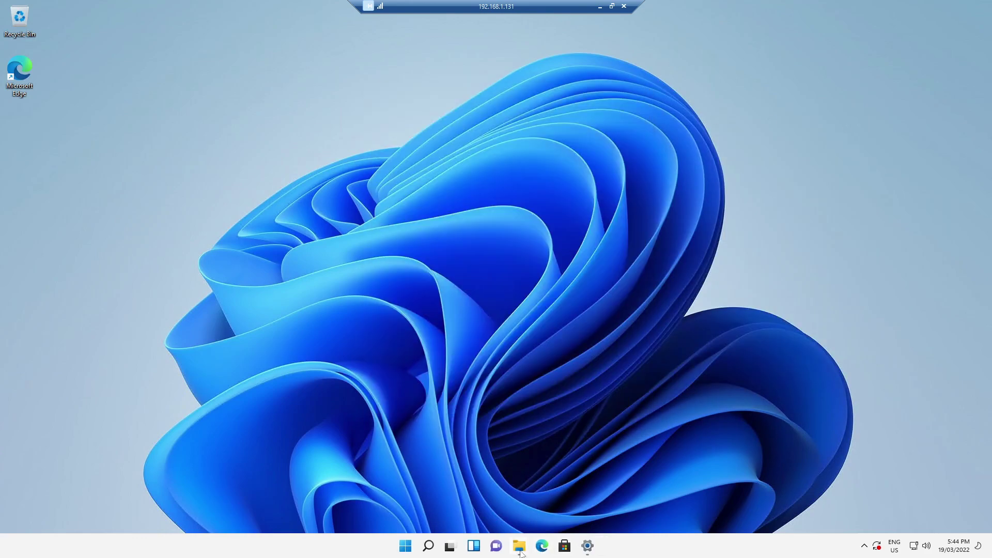
In File Explorer, browse vdisks (Z:) > images > 105 to view the vm-105 disk files.
{"action": "left_click", "coordinate": [541, 546]}
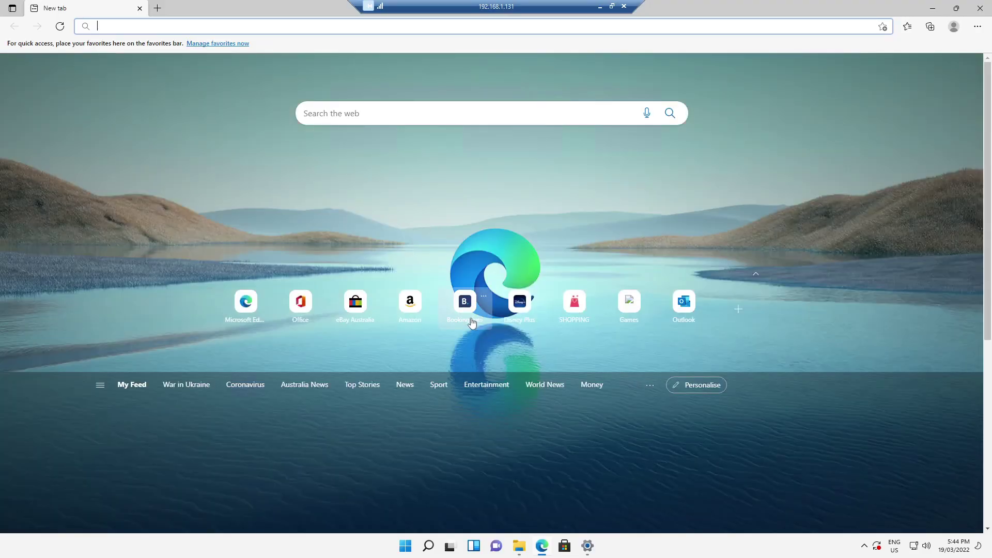
{"action": "left_click", "coordinate": [542, 546]}
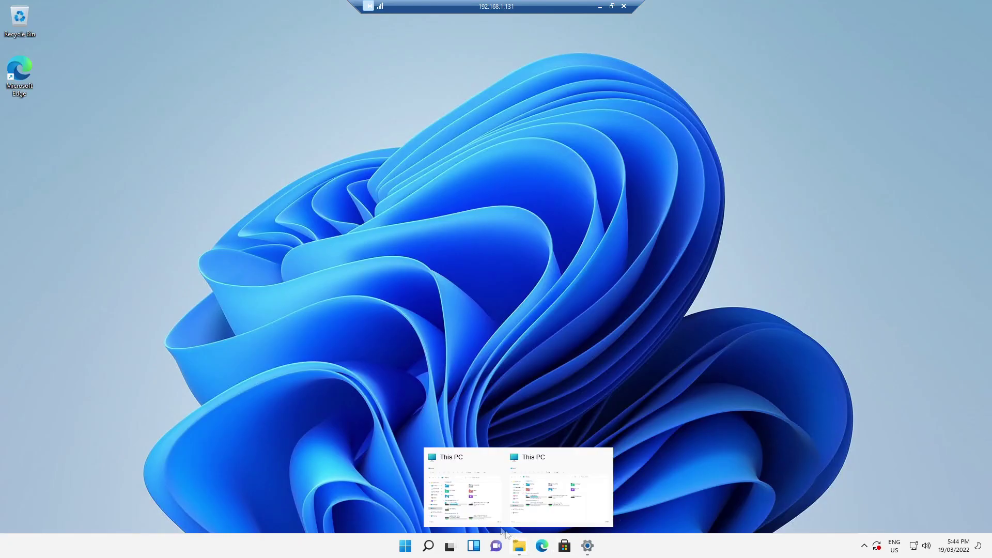
{"action": "left_click", "coordinate": [470, 488]}
{"action": "double_click", "coordinate": [259, 253]}
{"action": "key", "text": "alt+Left"}
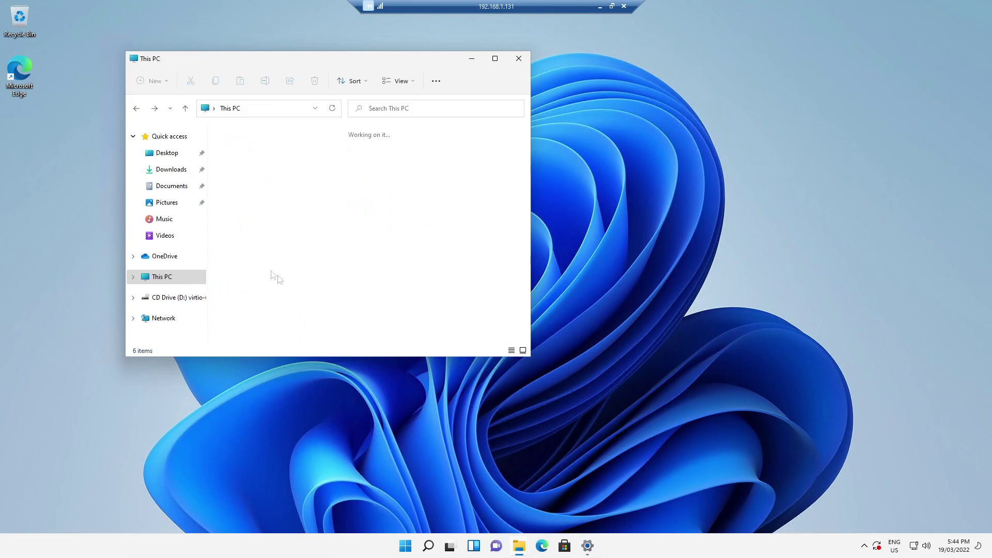
{"action": "double_click", "coordinate": [291, 321]}
{"action": "key", "text": "alt+Left"}
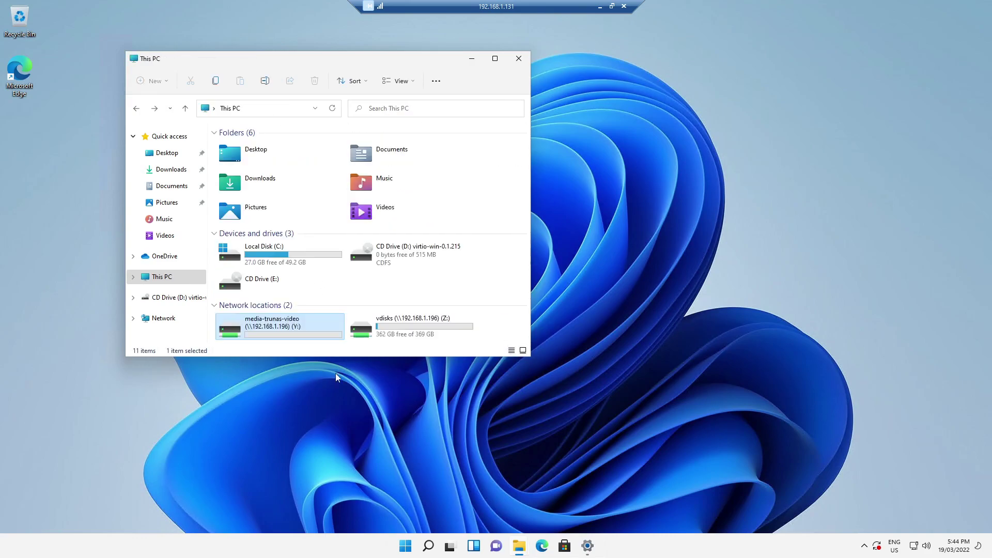
{"action": "double_click", "coordinate": [408, 323]}
{"action": "double_click", "coordinate": [253, 150]}
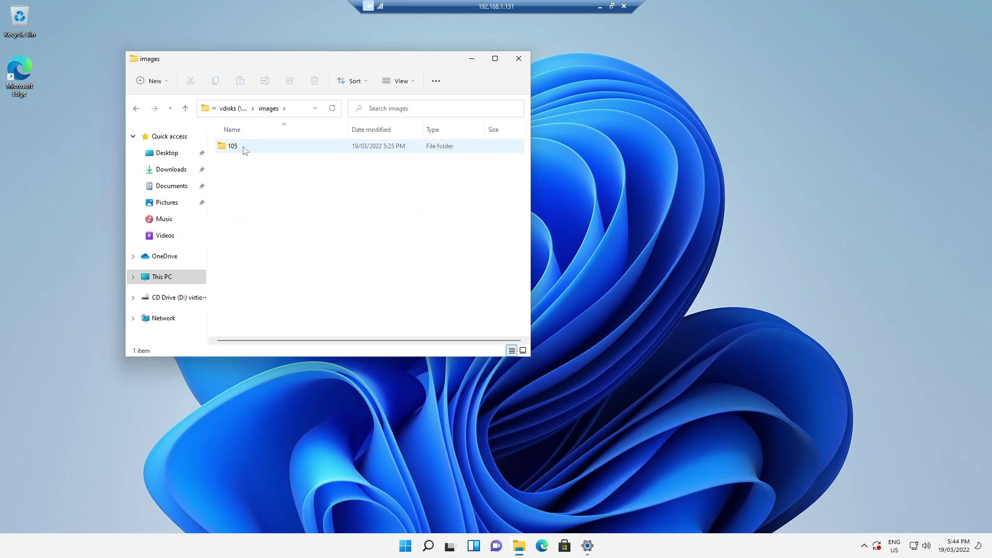
{"action": "double_click", "coordinate": [243, 148]}
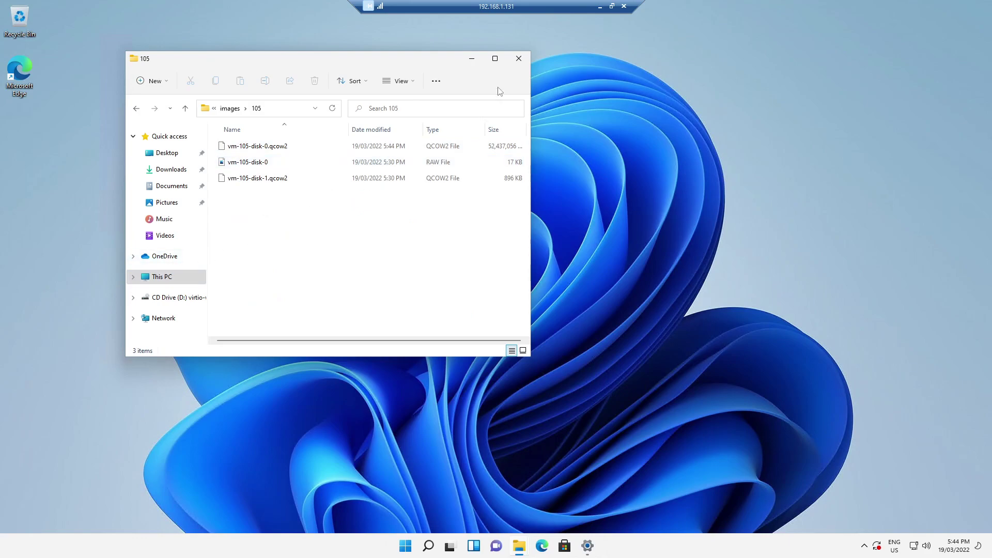
{"action": "left_click", "coordinate": [526, 64]}
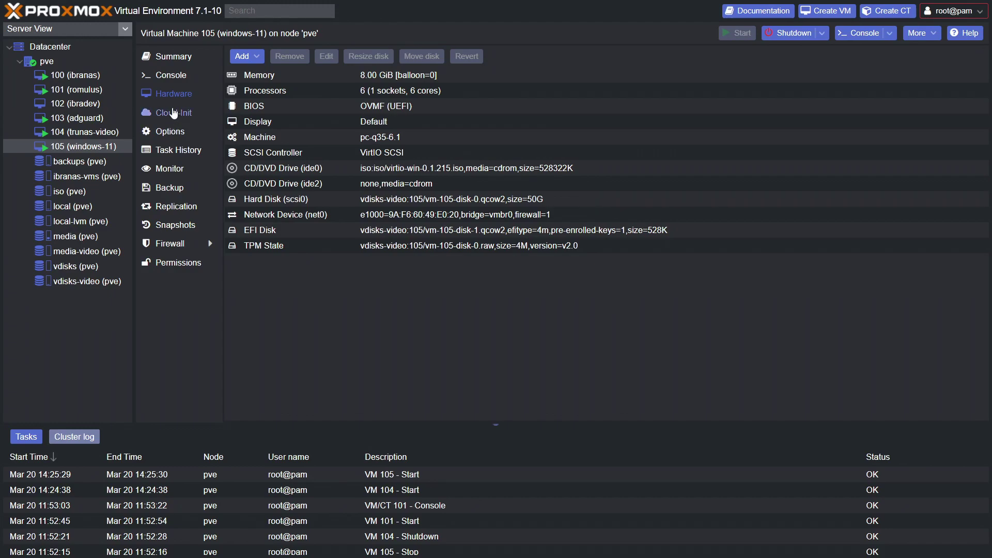
Set up moving the scsi0 disk to media-video storage as a raw disk image.
{"action": "left_click", "coordinate": [384, 201]}
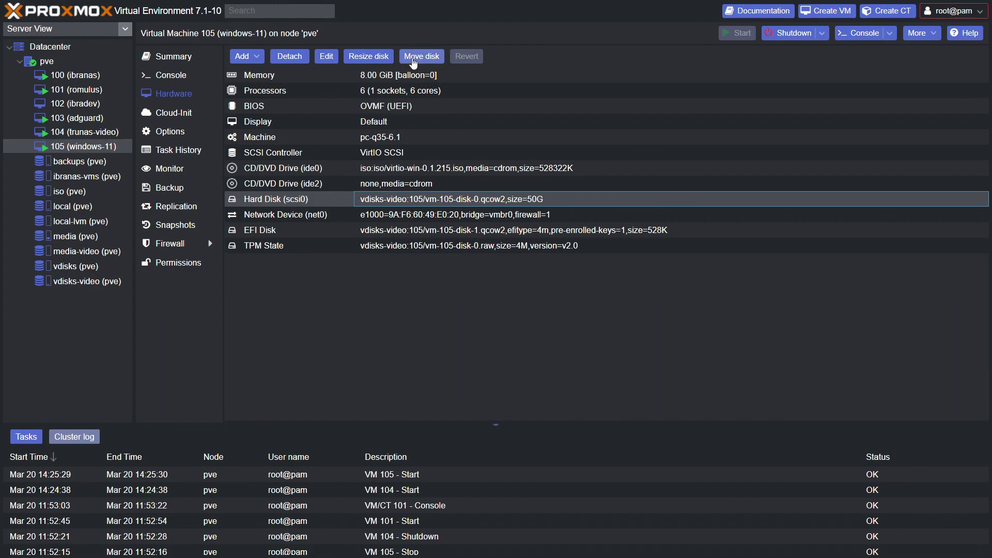
{"action": "left_click", "coordinate": [413, 62]}
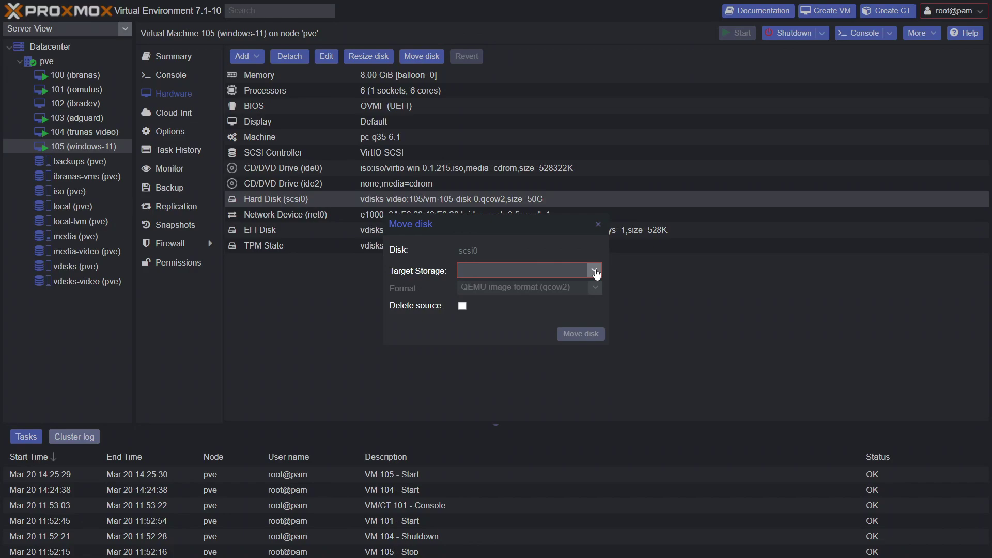
{"action": "left_click", "coordinate": [596, 271]}
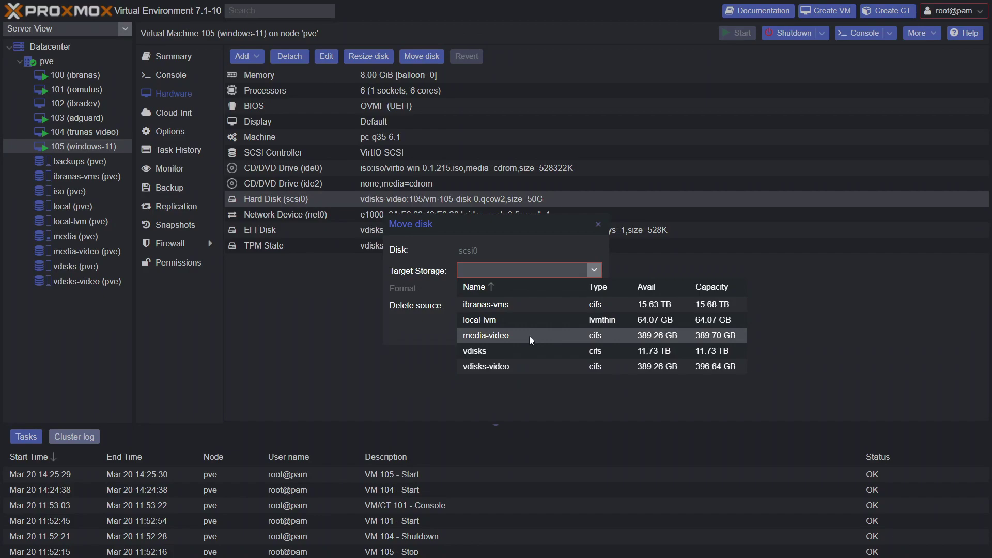
{"action": "left_click", "coordinate": [531, 336]}
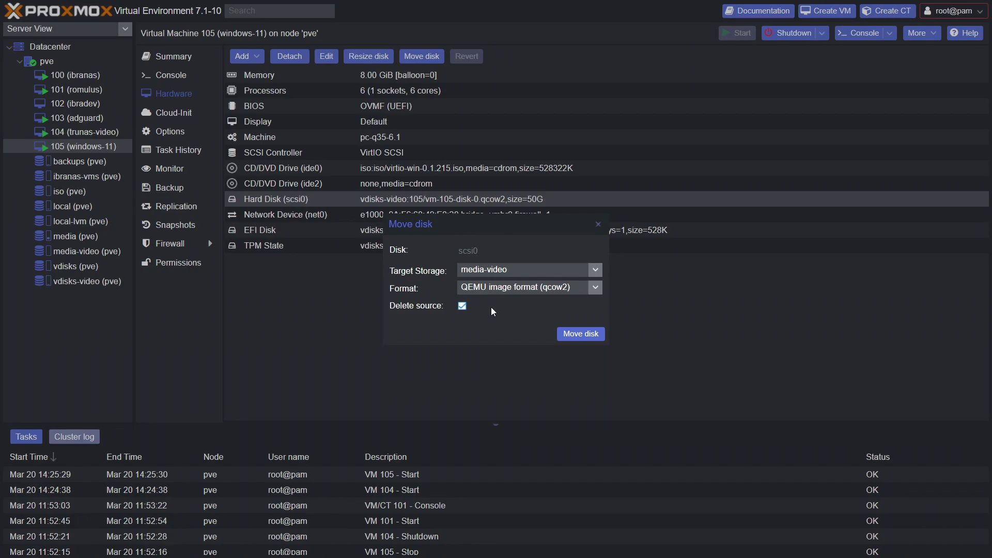
{"action": "left_click", "coordinate": [595, 287]}
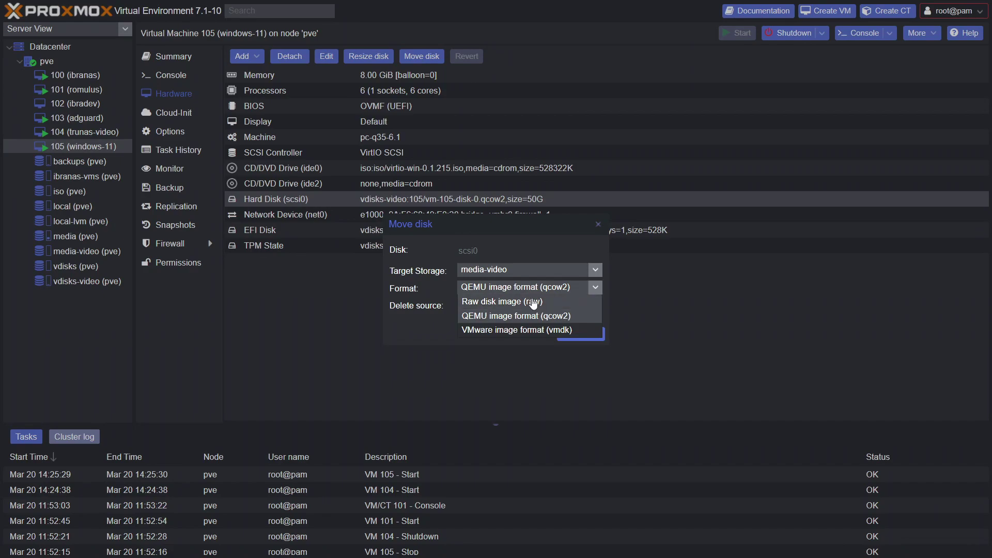
{"action": "left_click", "coordinate": [534, 303]}
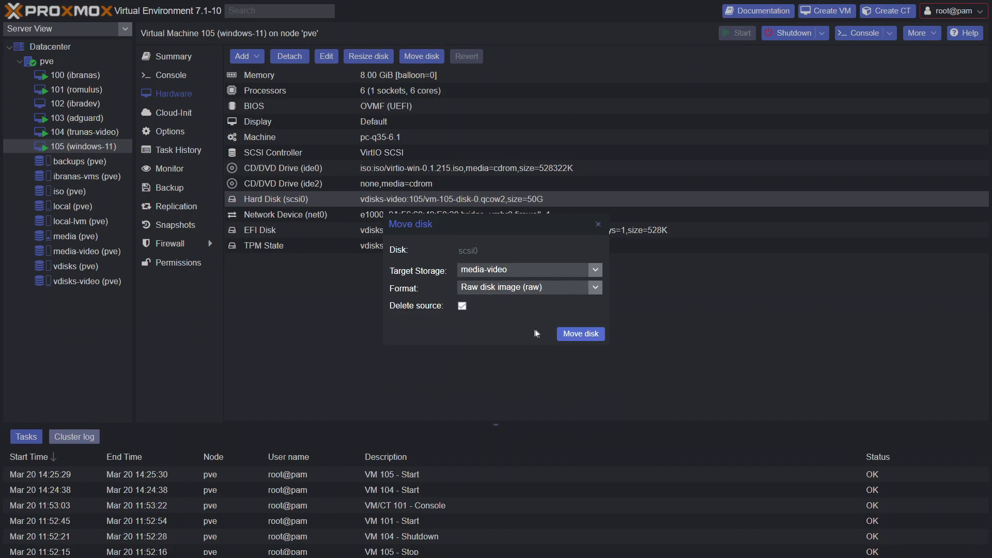
Start the scsi0 disk move to media-video and dismiss the task log.
{"action": "left_click", "coordinate": [572, 339]}
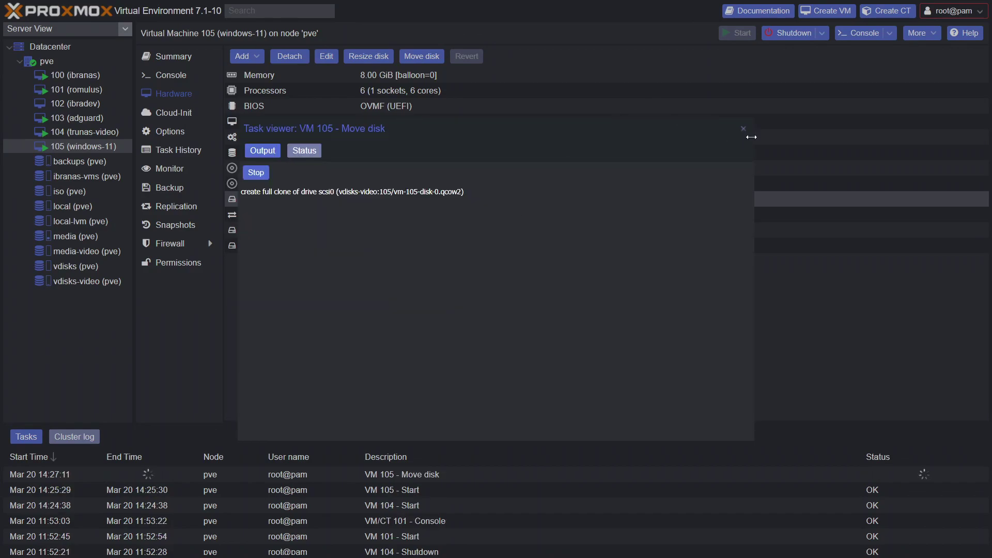
{"action": "left_click", "coordinate": [744, 131]}
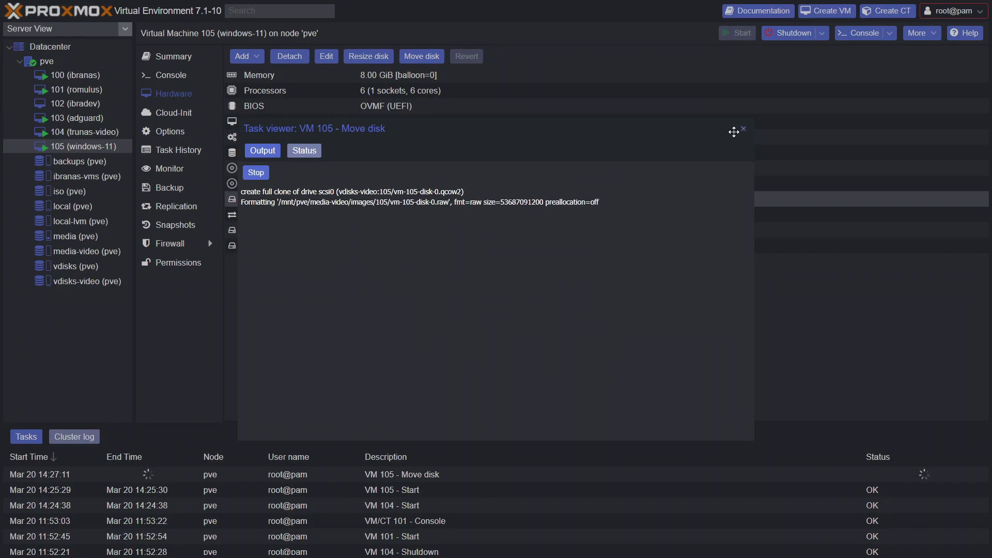
{"action": "left_click", "coordinate": [743, 132]}
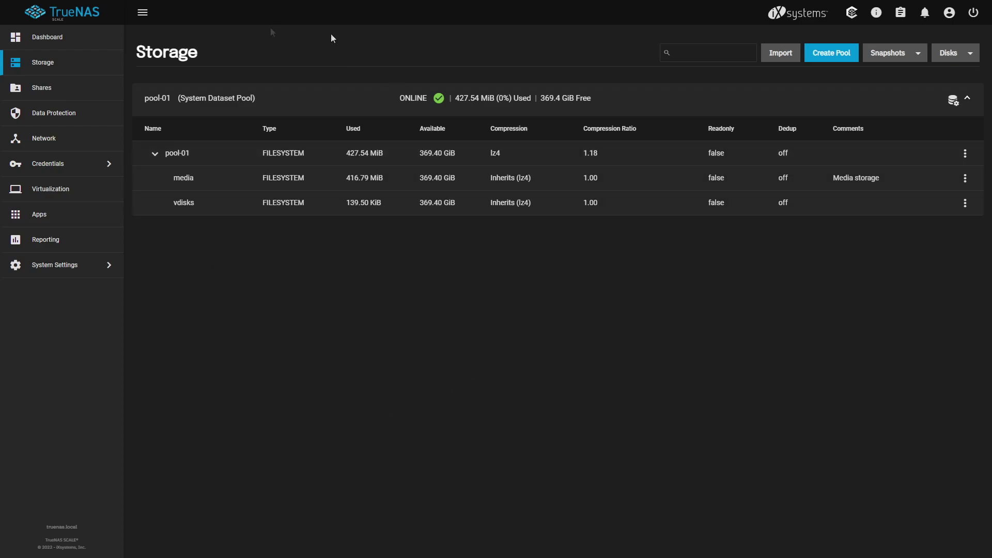
Browse the TrueNAS CPU, Disk and NFS reports, then open the Apps section.
{"action": "left_click", "coordinate": [91, 250]}
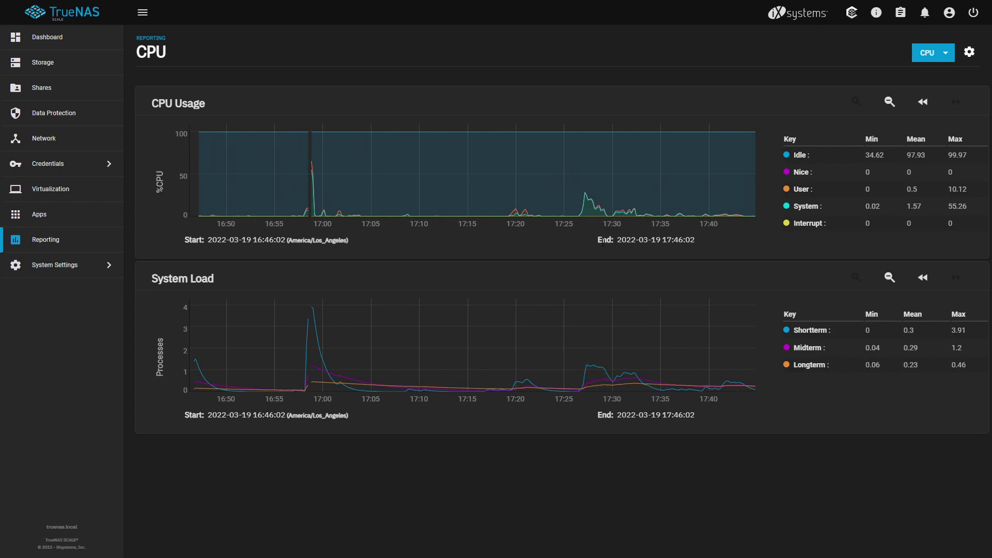
{"action": "left_click", "coordinate": [936, 53]}
{"action": "left_click", "coordinate": [941, 90]}
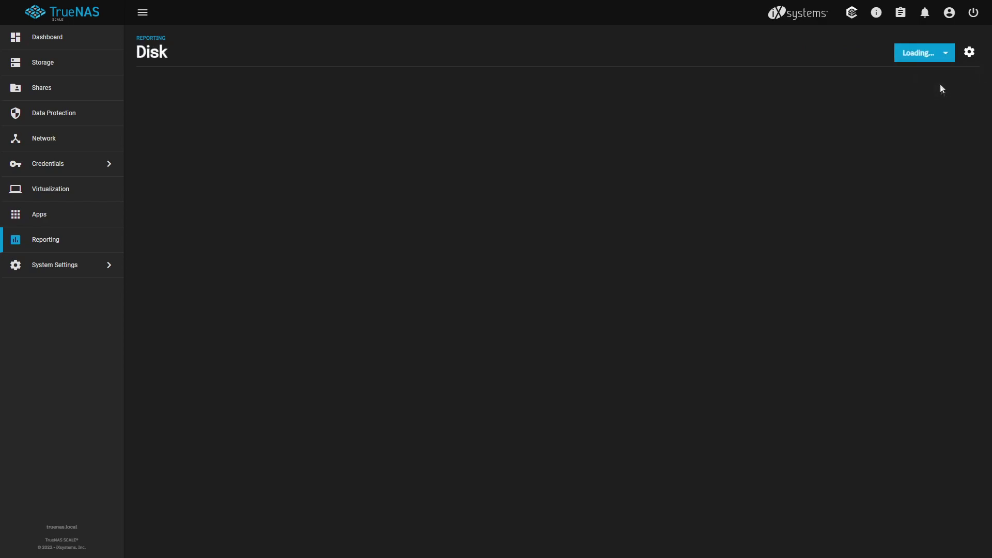
{"action": "left_click", "coordinate": [937, 54]}
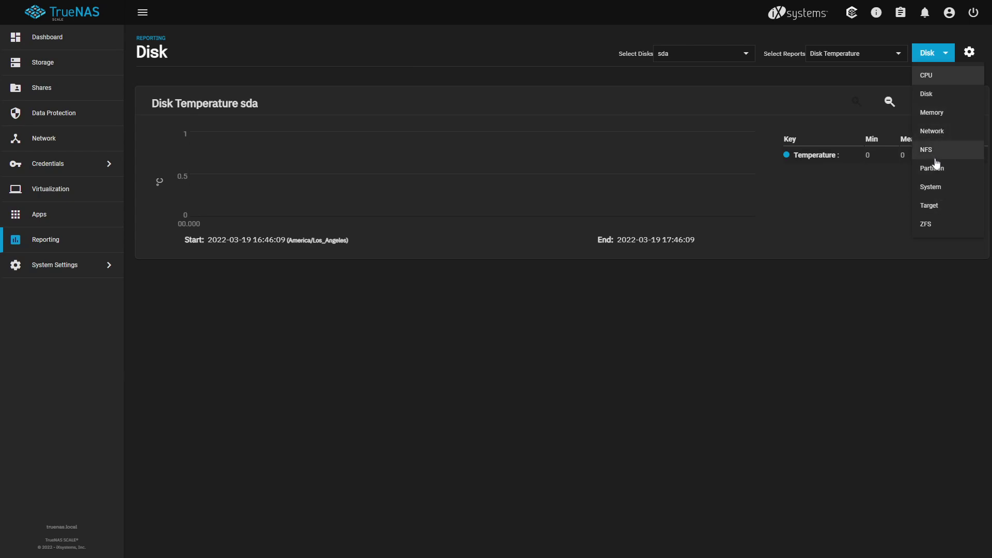
{"action": "left_click", "coordinate": [932, 150]}
{"action": "left_click", "coordinate": [112, 223]}
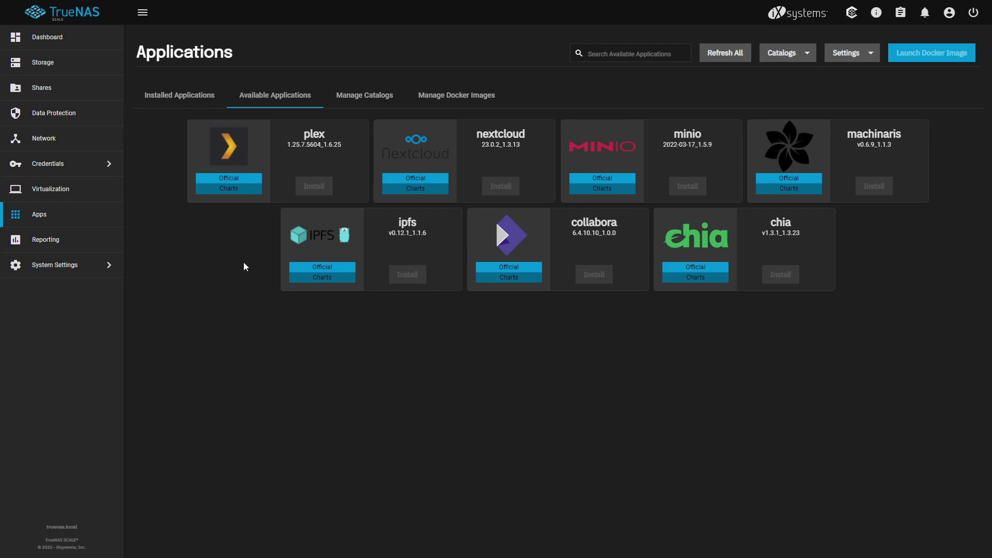
View the Installed, Available, Catalogs and Docker Images app tabs, then return to Reporting with System Settings expanded.
{"action": "left_click", "coordinate": [343, 103]}
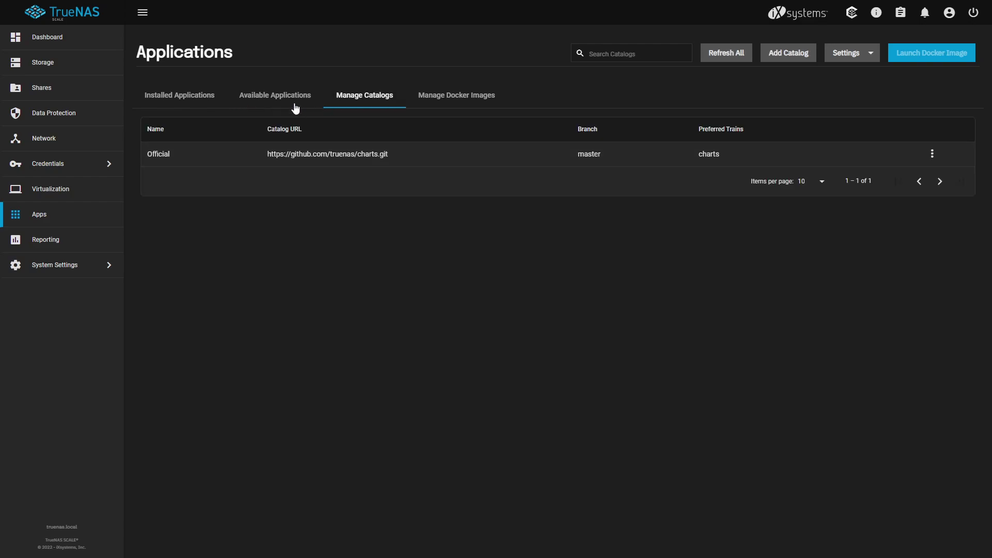
{"action": "left_click", "coordinate": [294, 103]}
{"action": "left_click", "coordinate": [212, 106]}
{"action": "left_click", "coordinate": [245, 104]}
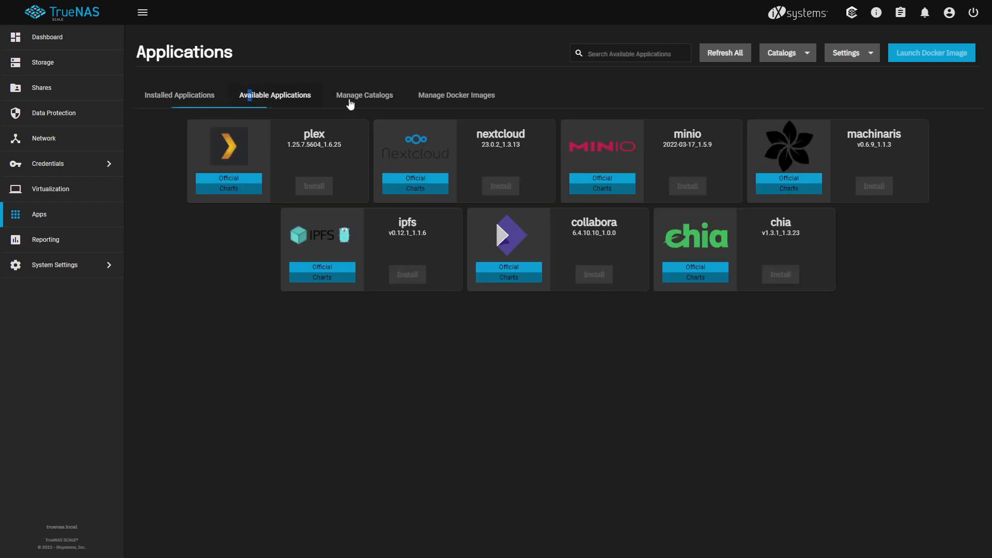
{"action": "left_click", "coordinate": [350, 103]}
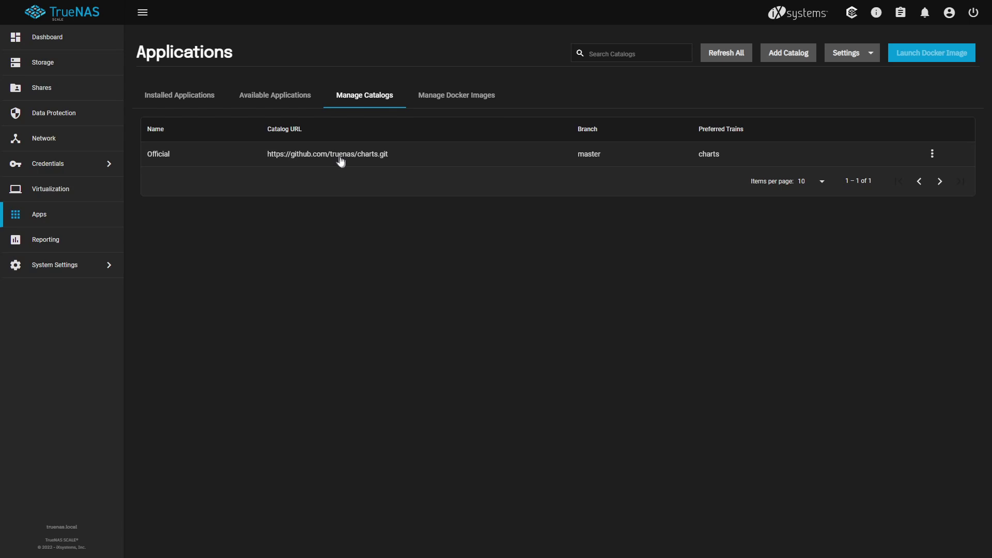
{"action": "left_click", "coordinate": [460, 100]}
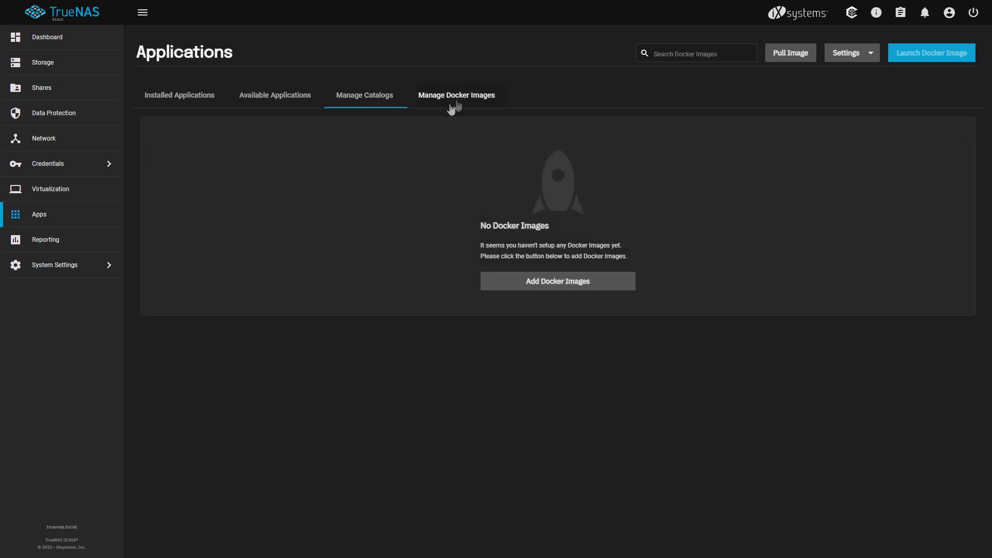
{"action": "left_click", "coordinate": [310, 101]}
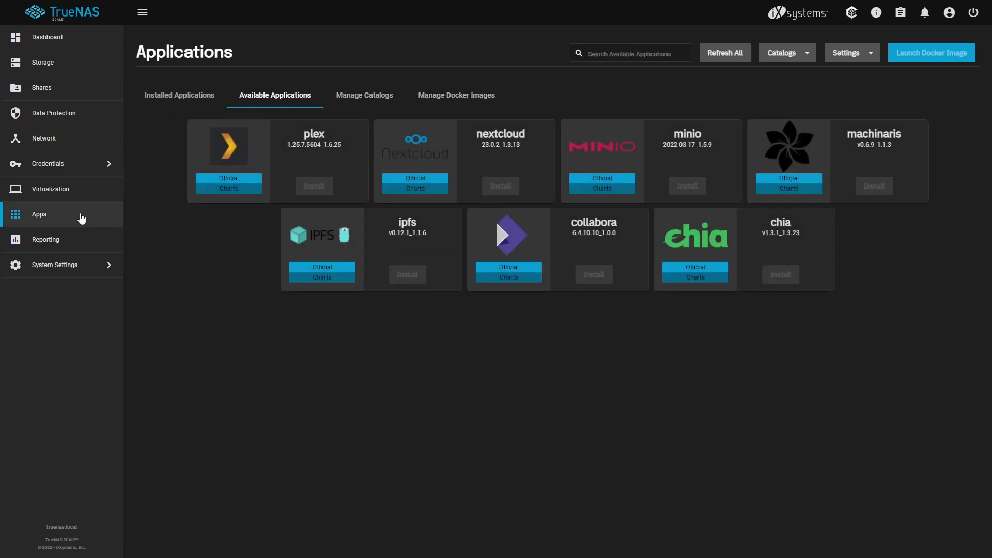
{"action": "left_click", "coordinate": [52, 239]}
{"action": "left_click", "coordinate": [86, 267]}
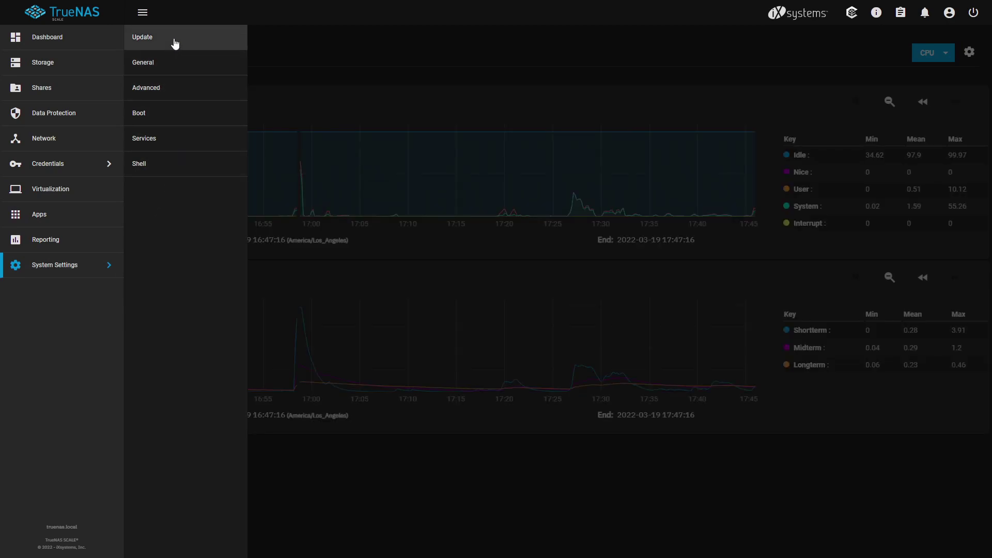
Review the General GUI settings, then edit the ens18 interface and start adding an IP alias.
{"action": "left_click", "coordinate": [172, 62]}
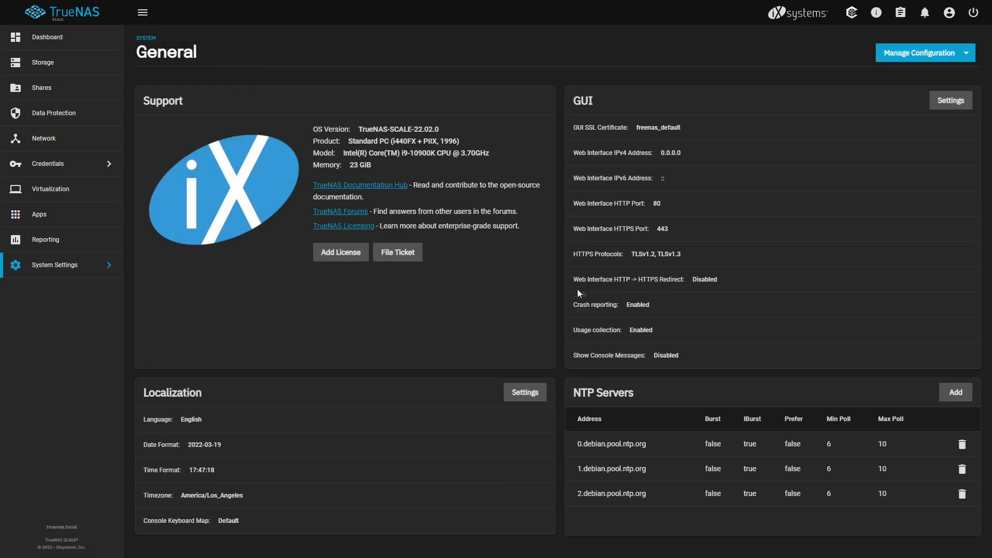
{"action": "left_click", "coordinate": [950, 106]}
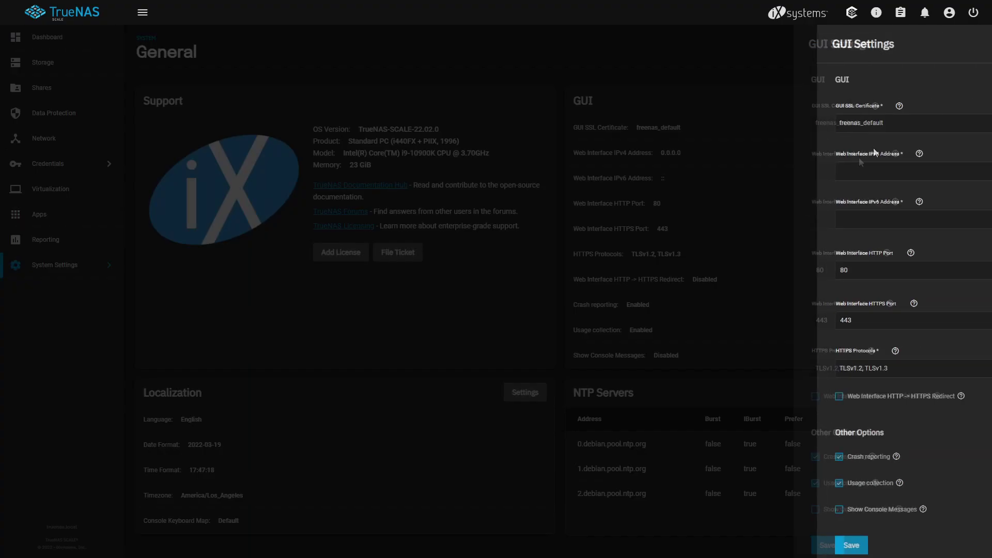
{"action": "left_click", "coordinate": [103, 140]}
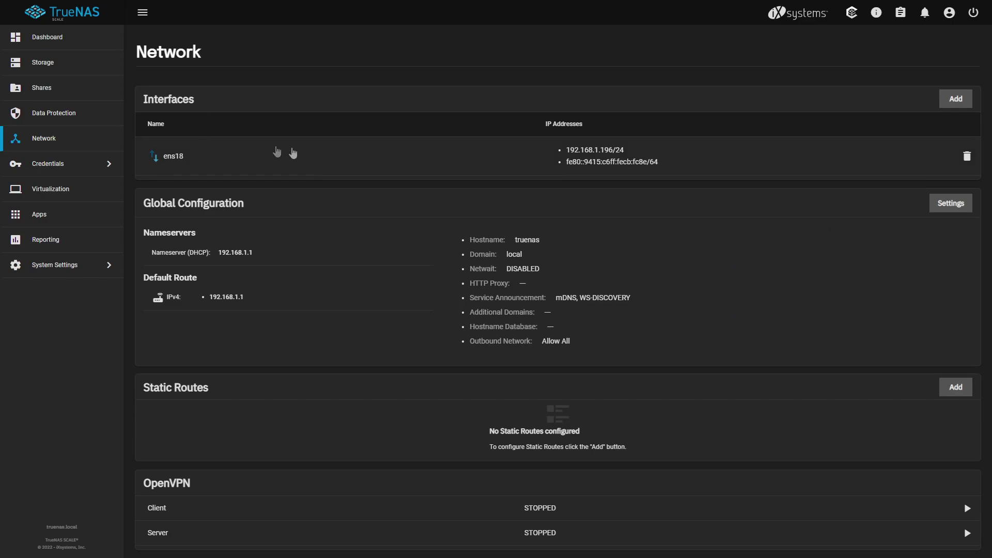
{"action": "left_click", "coordinate": [747, 158]}
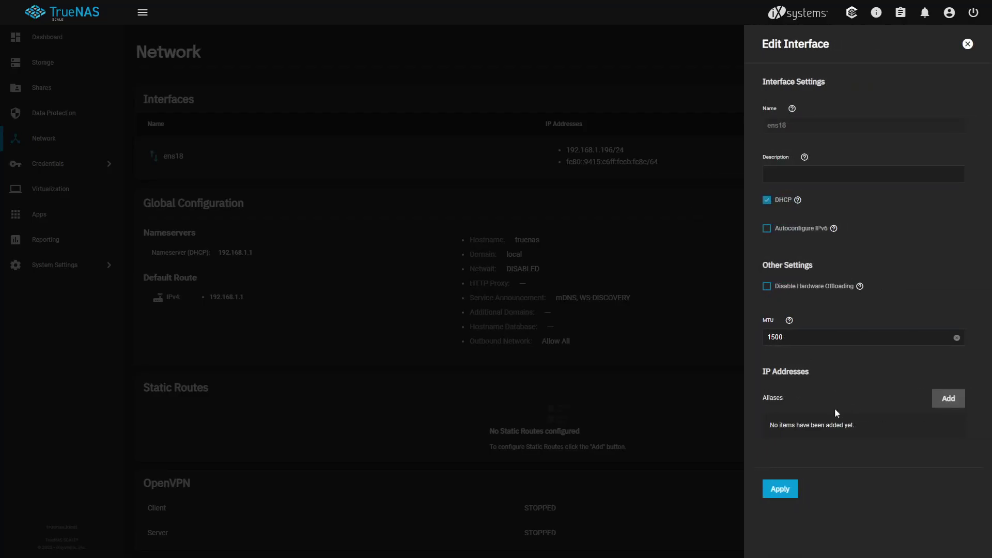
{"action": "left_click", "coordinate": [950, 402]}
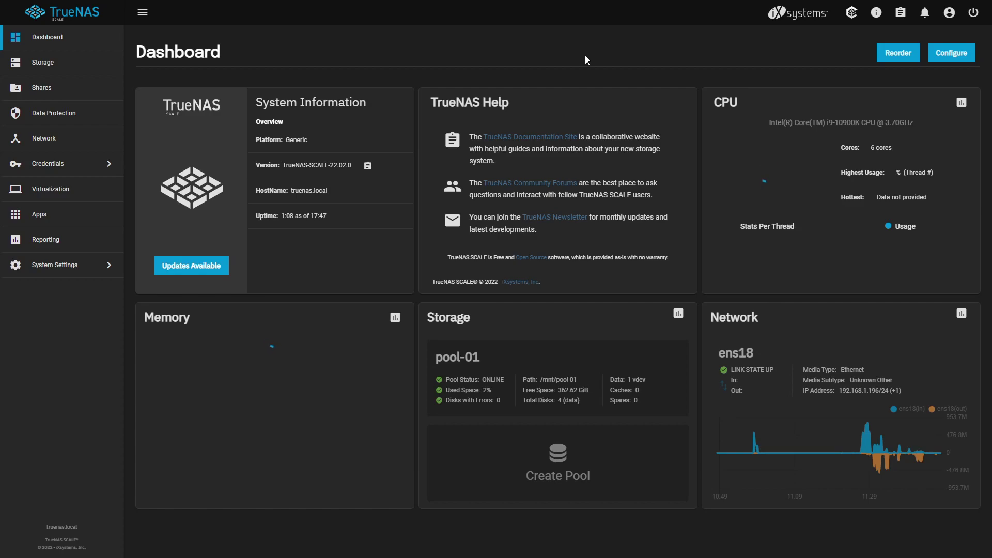
{"action": "left_click", "coordinate": [38, 69]}
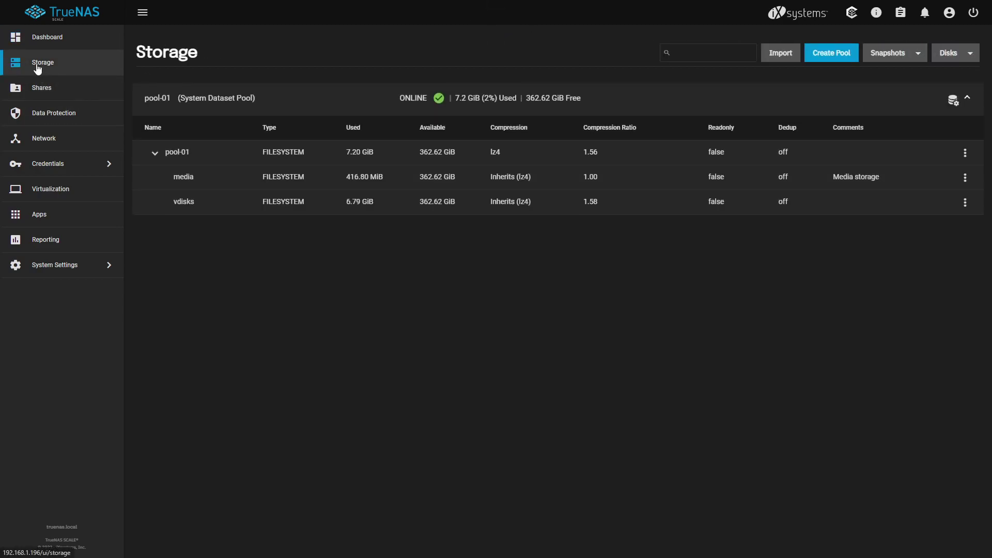
{"action": "left_click", "coordinate": [49, 117]}
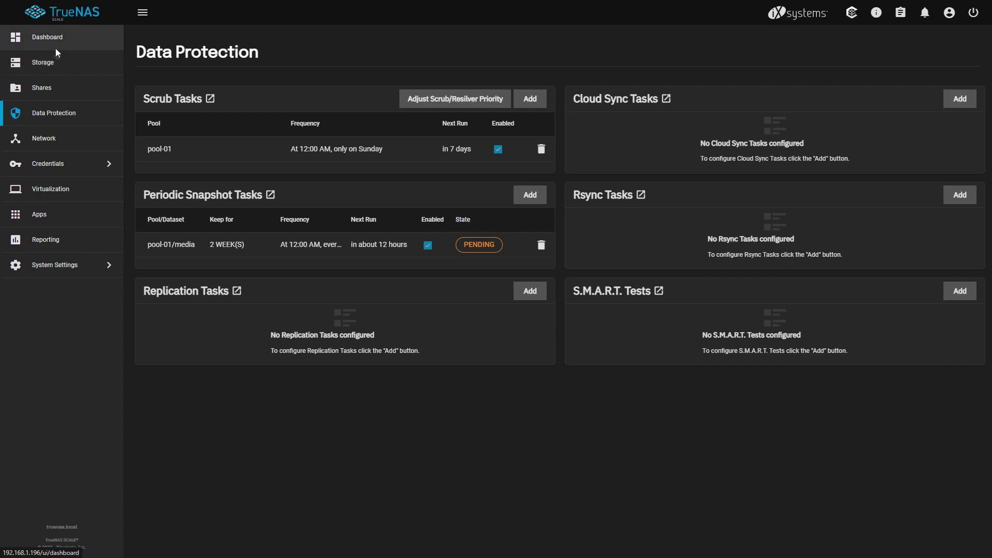
{"action": "left_click", "coordinate": [56, 42]}
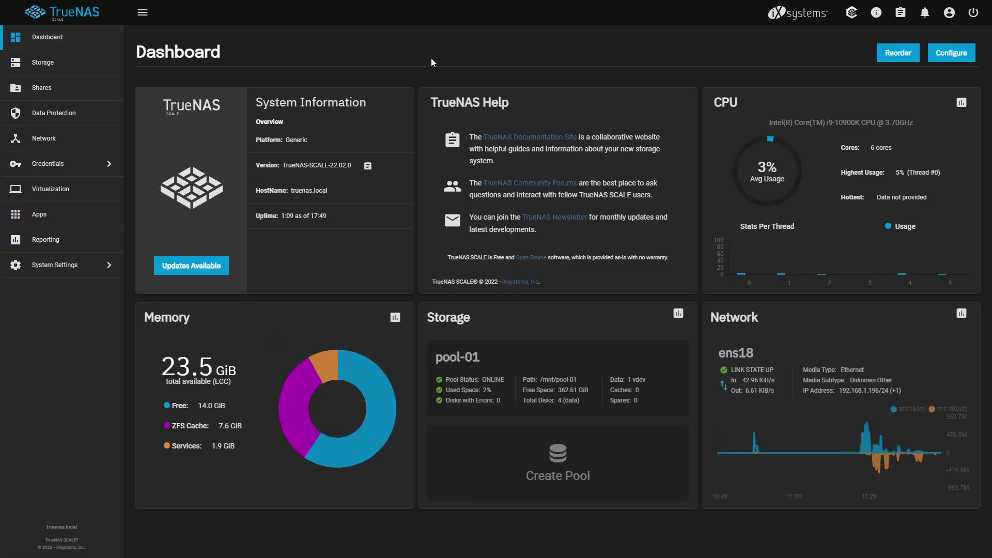